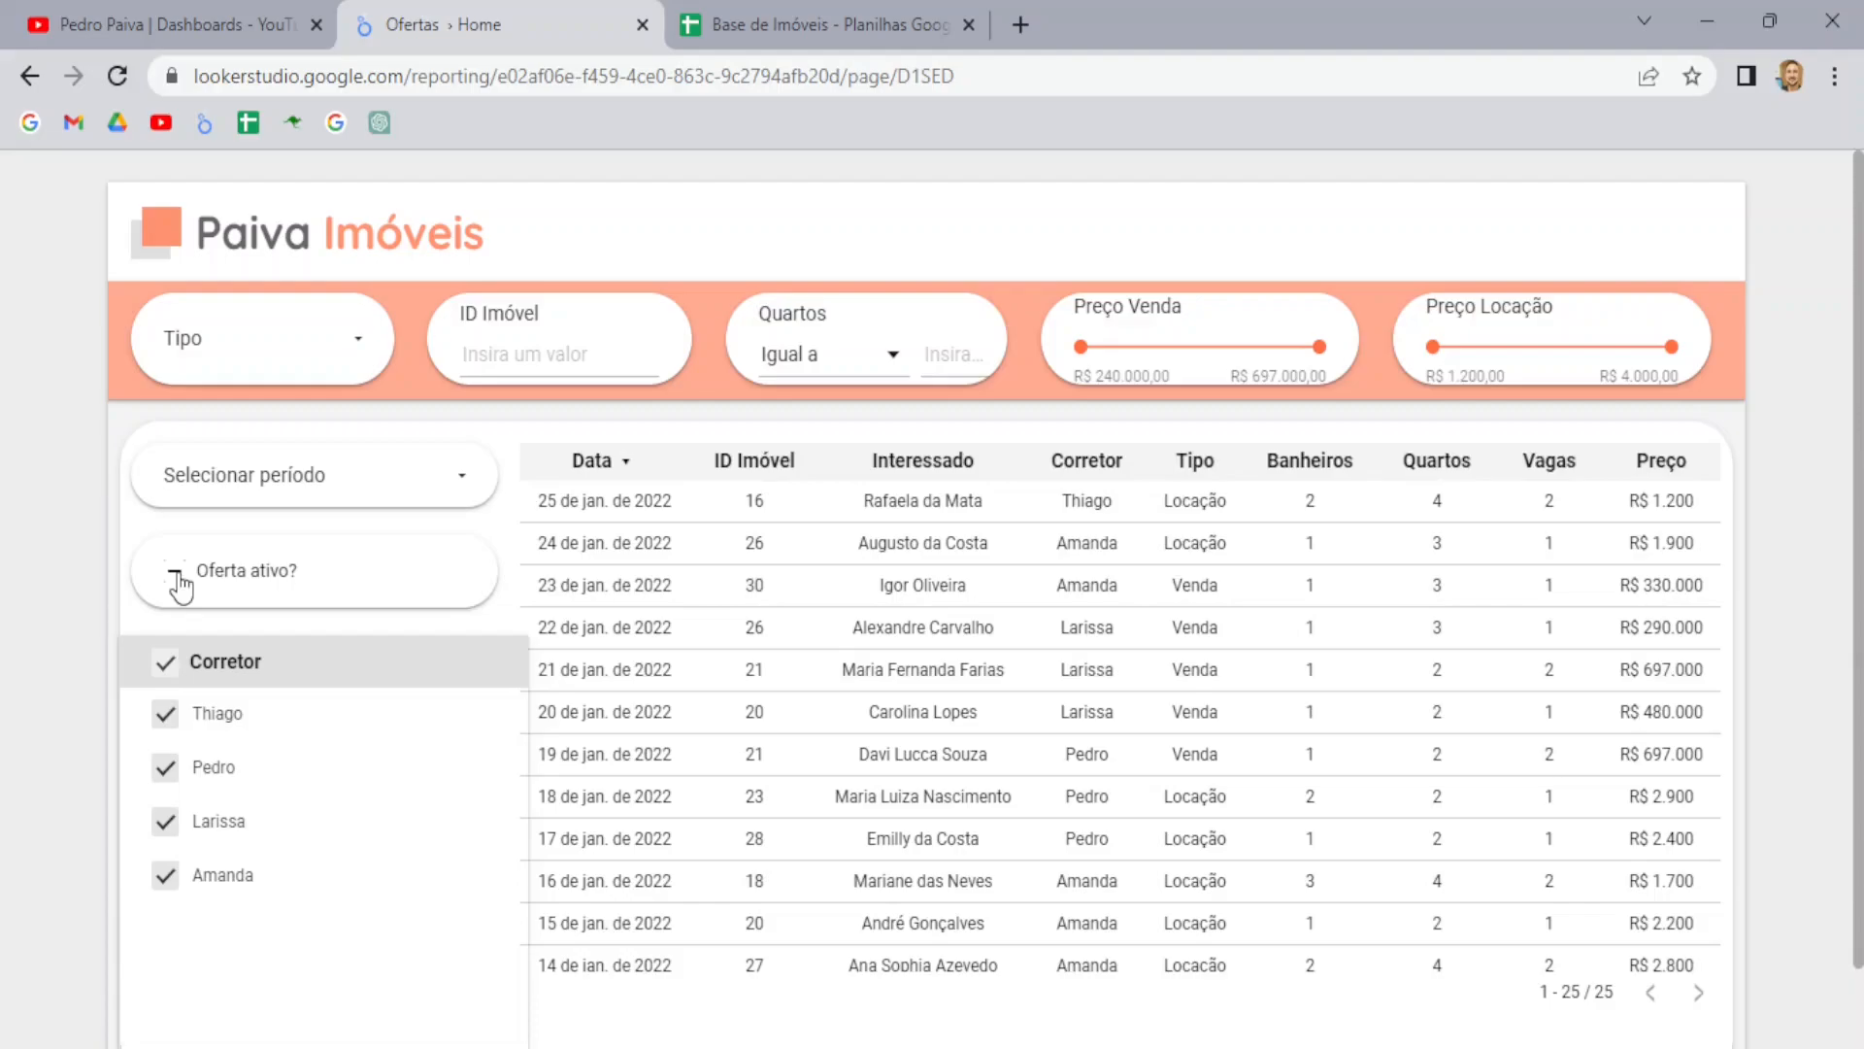
Switch the "Oferta ativo?" checkbox filter on and off to compare the offers listed in the report
click(177, 577)
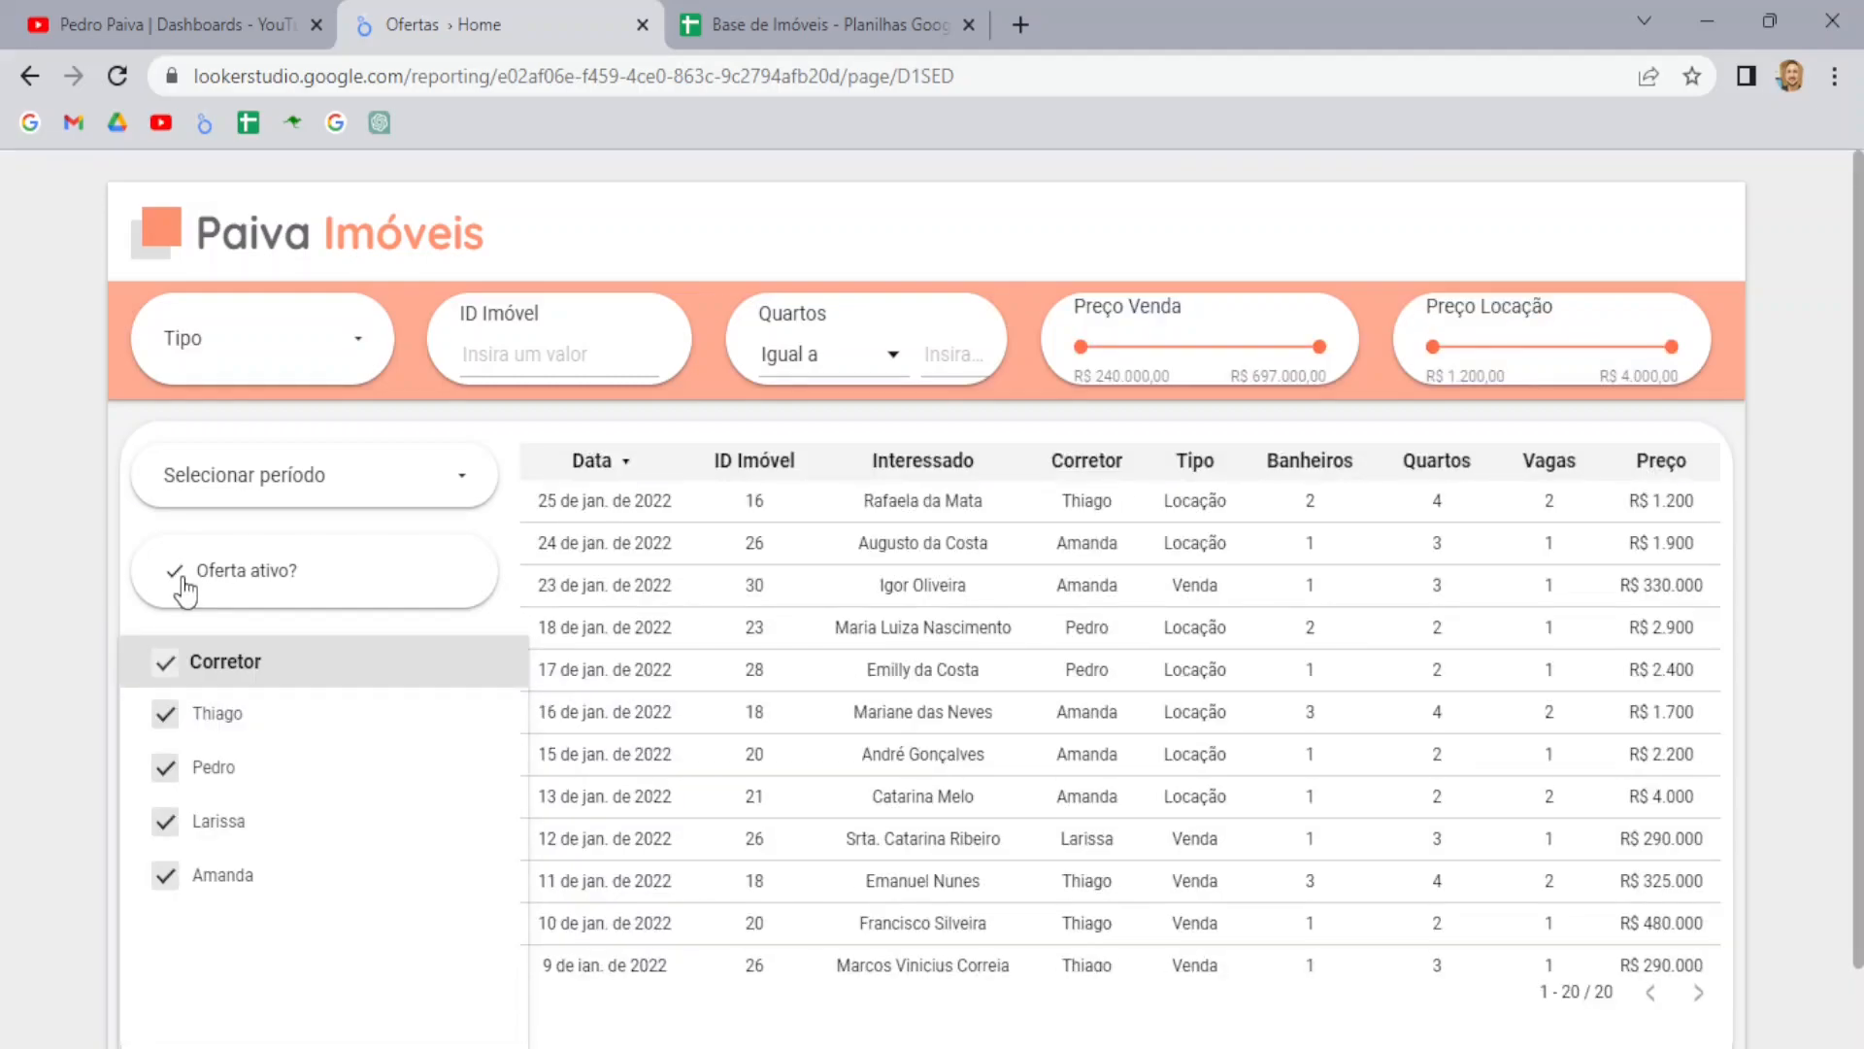
click(182, 581)
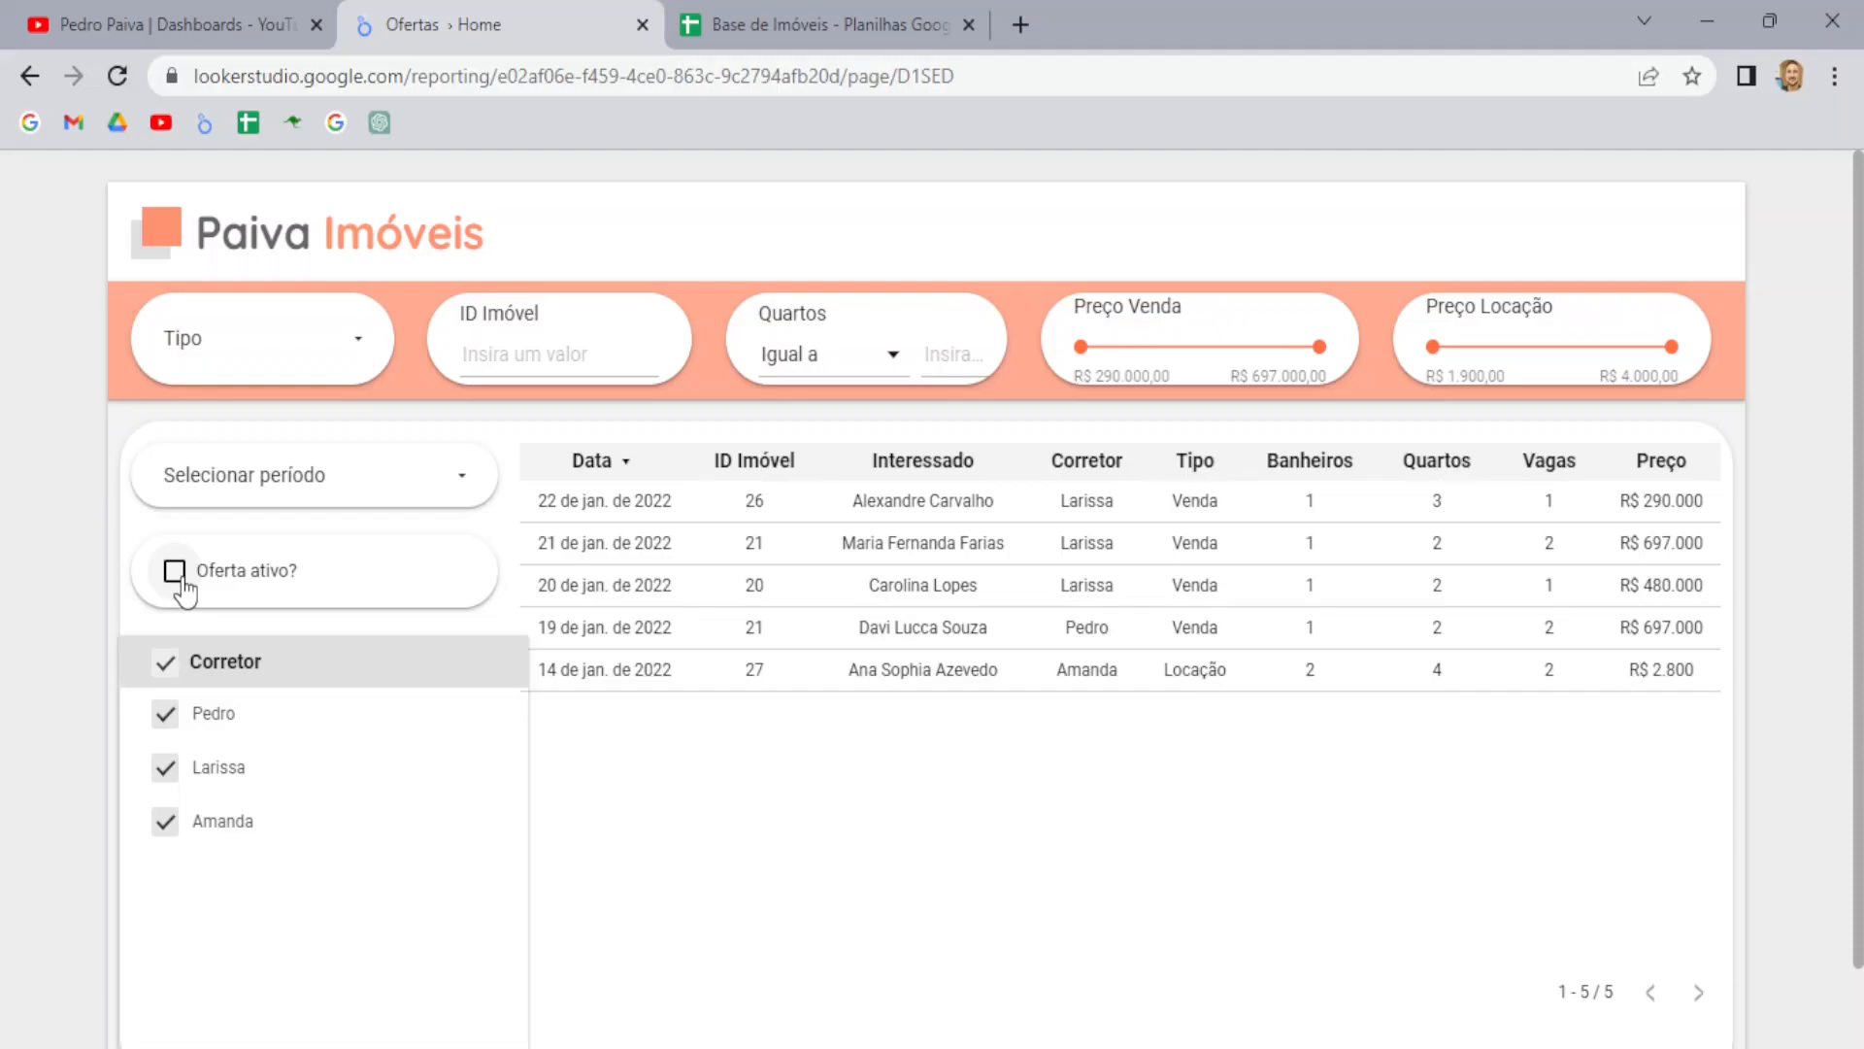
Switch to the Base de Imóveis spreadsheet and examine the offer rows and the "Oferta Ativa?" column
click(855, 12)
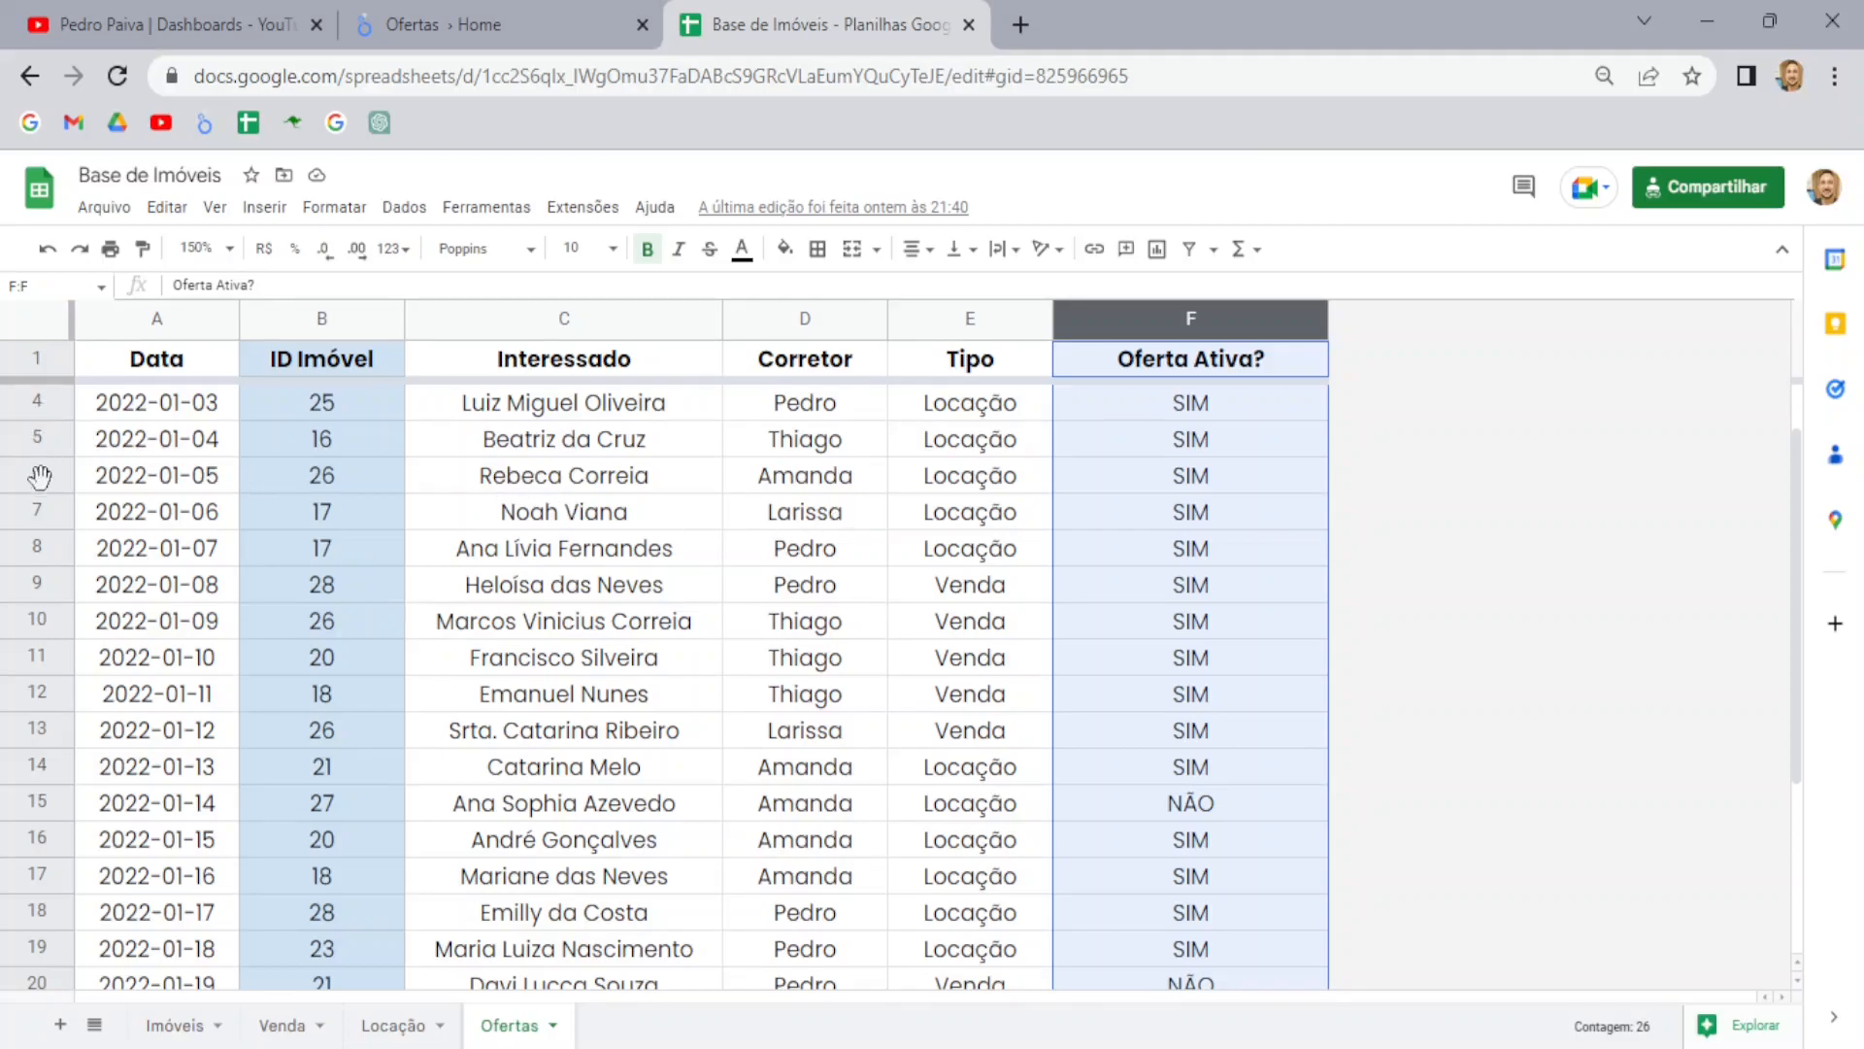
drag(39, 400, 39, 475)
drag(35, 573, 32, 584)
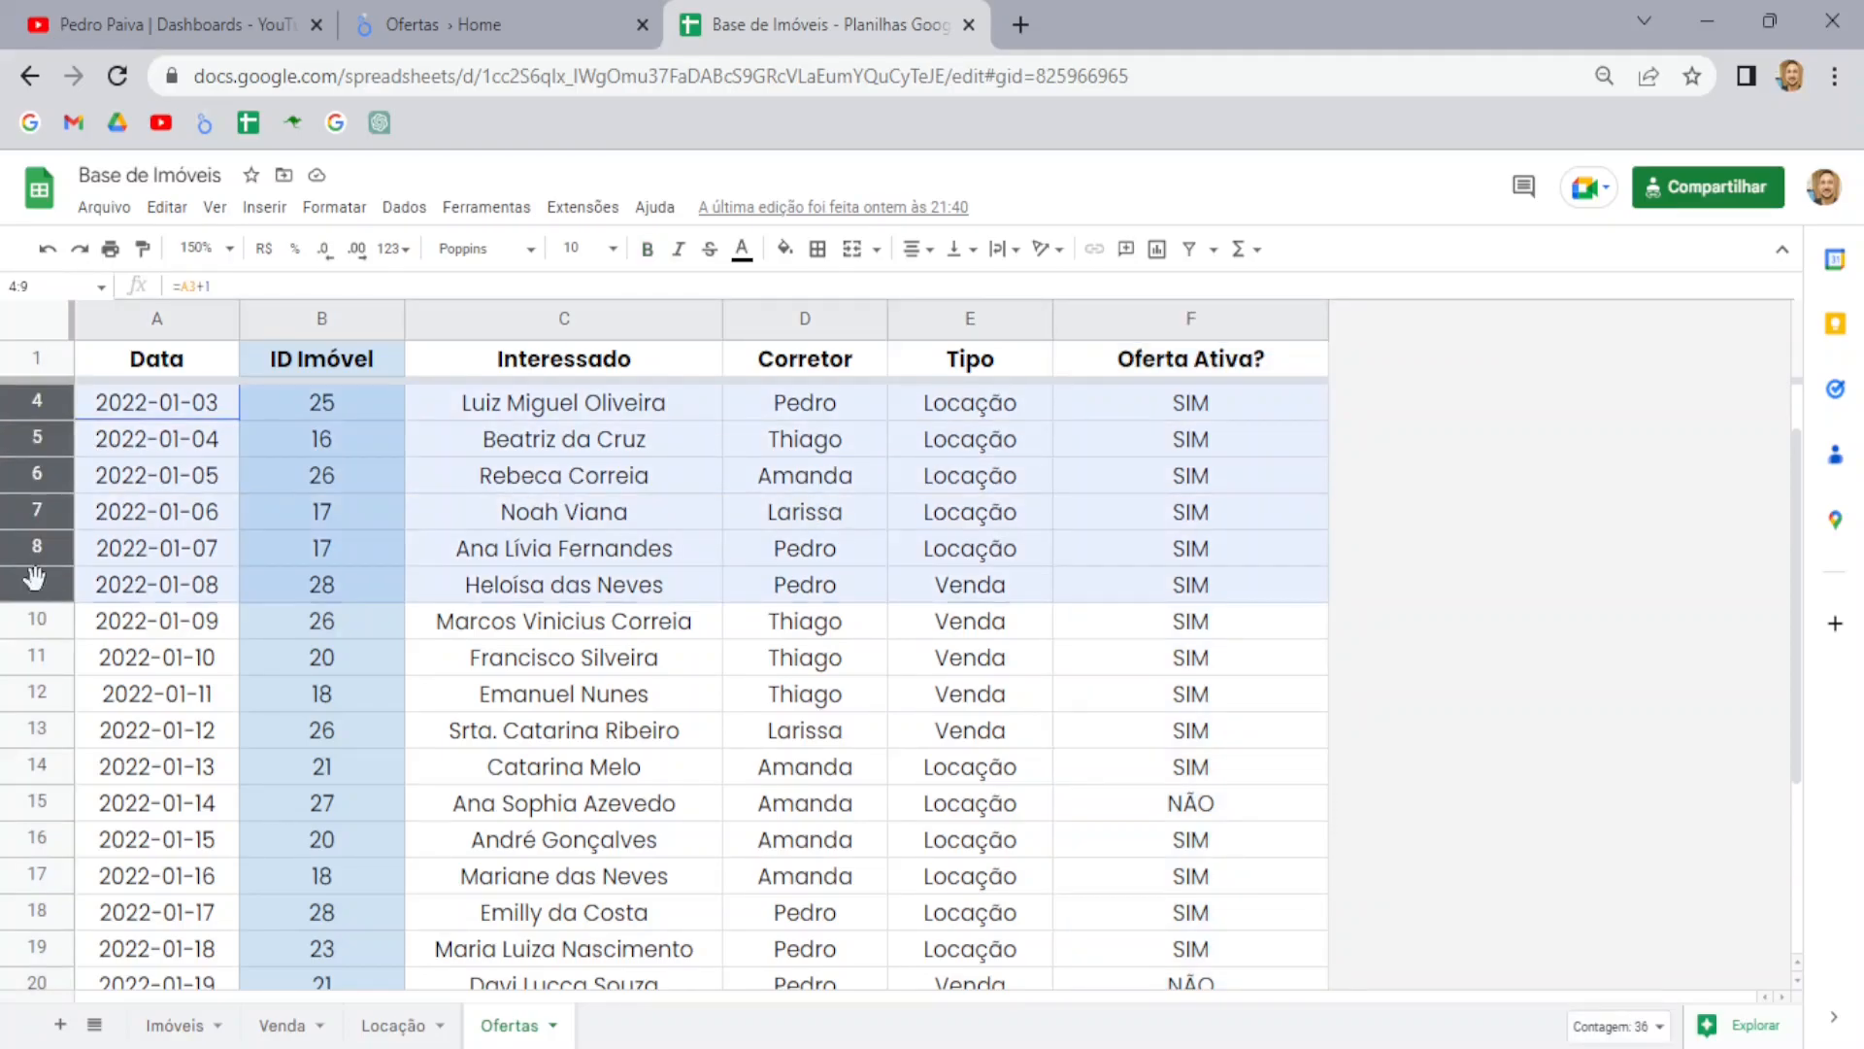
click(1171, 308)
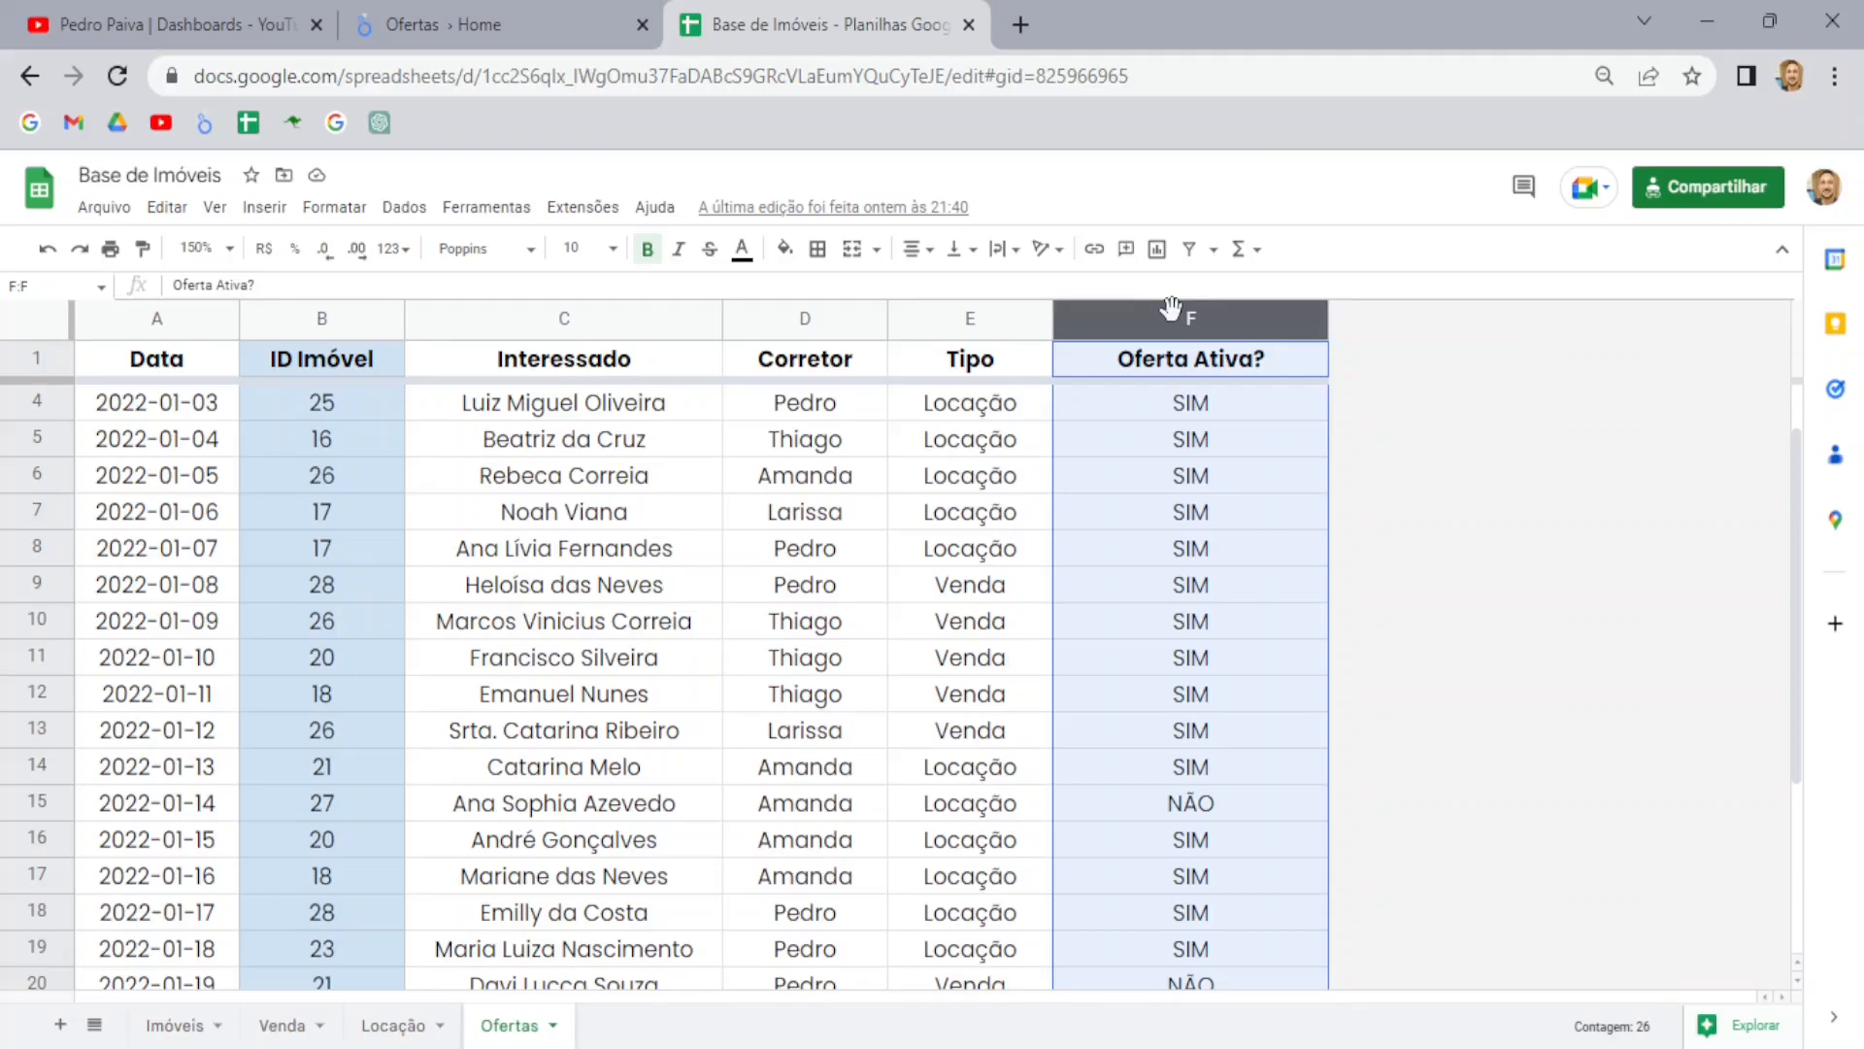
click(563, 7)
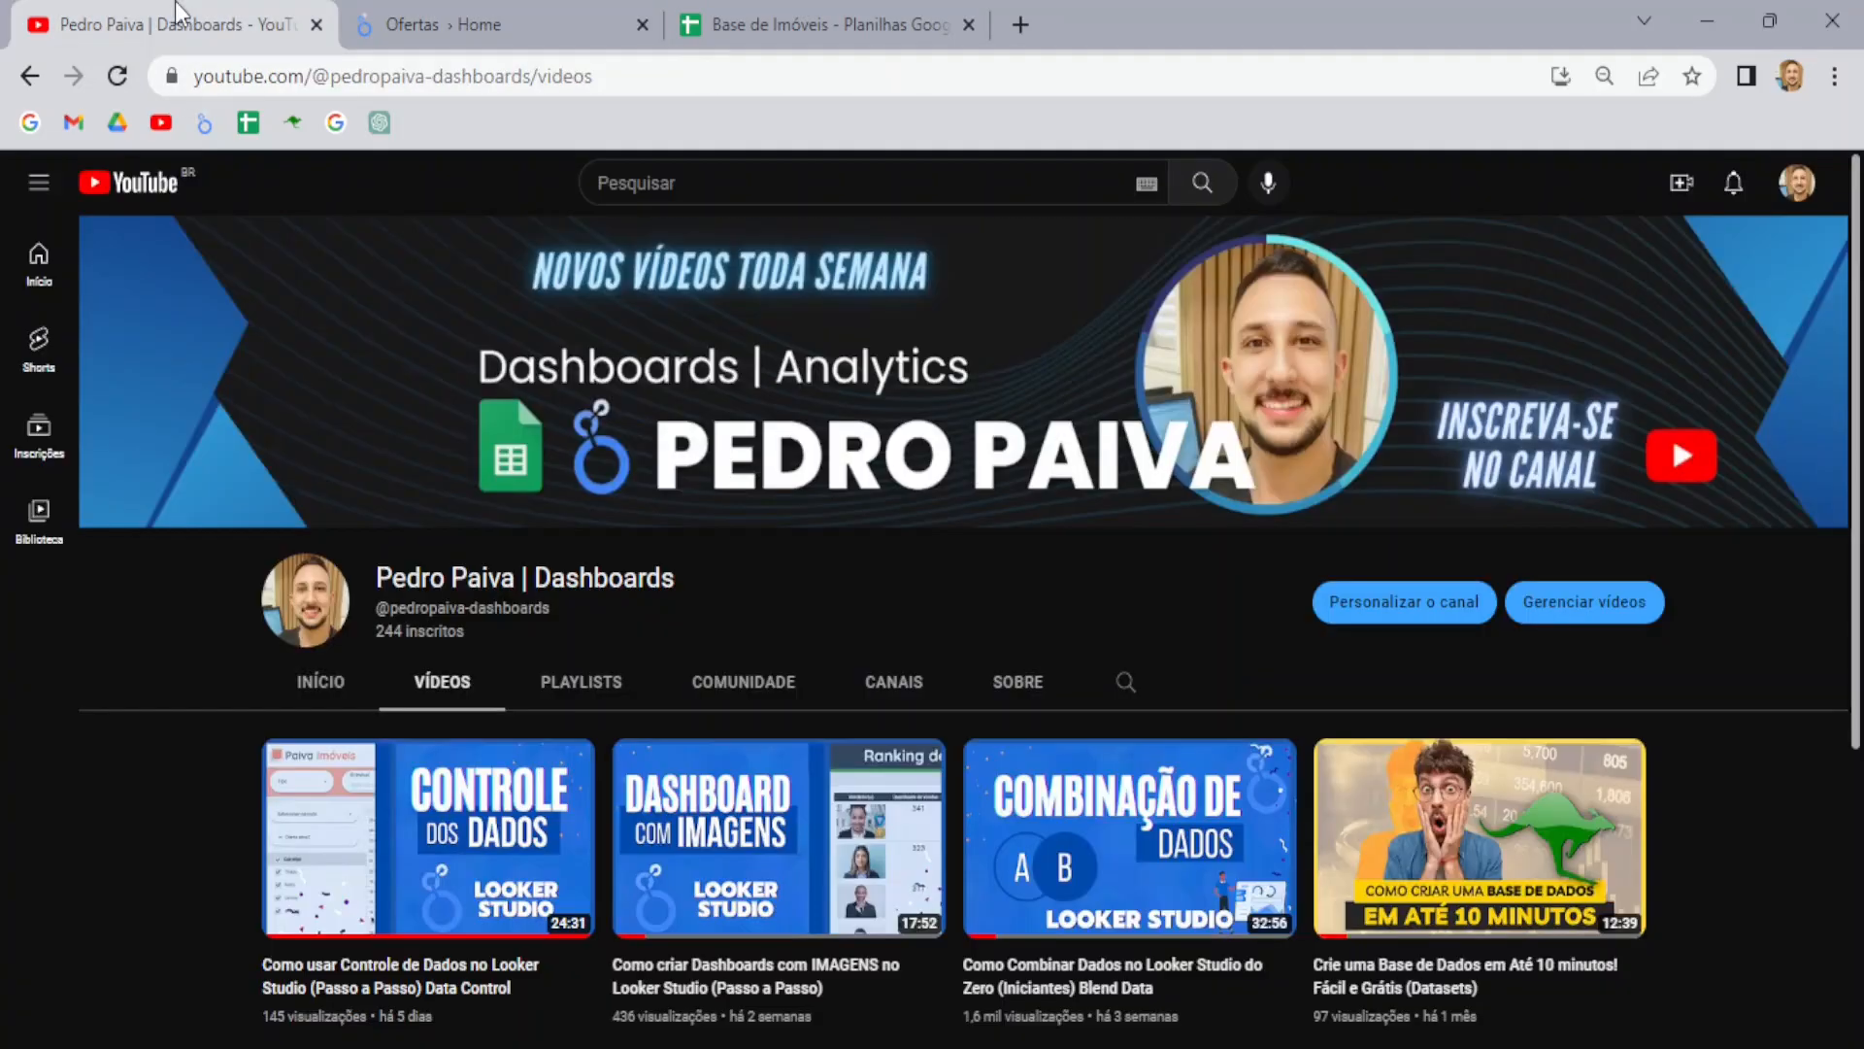
click(180, 13)
Switch to the Looker Studio report and add a checkbox control between the period selector and the Corretor list
click(428, 28)
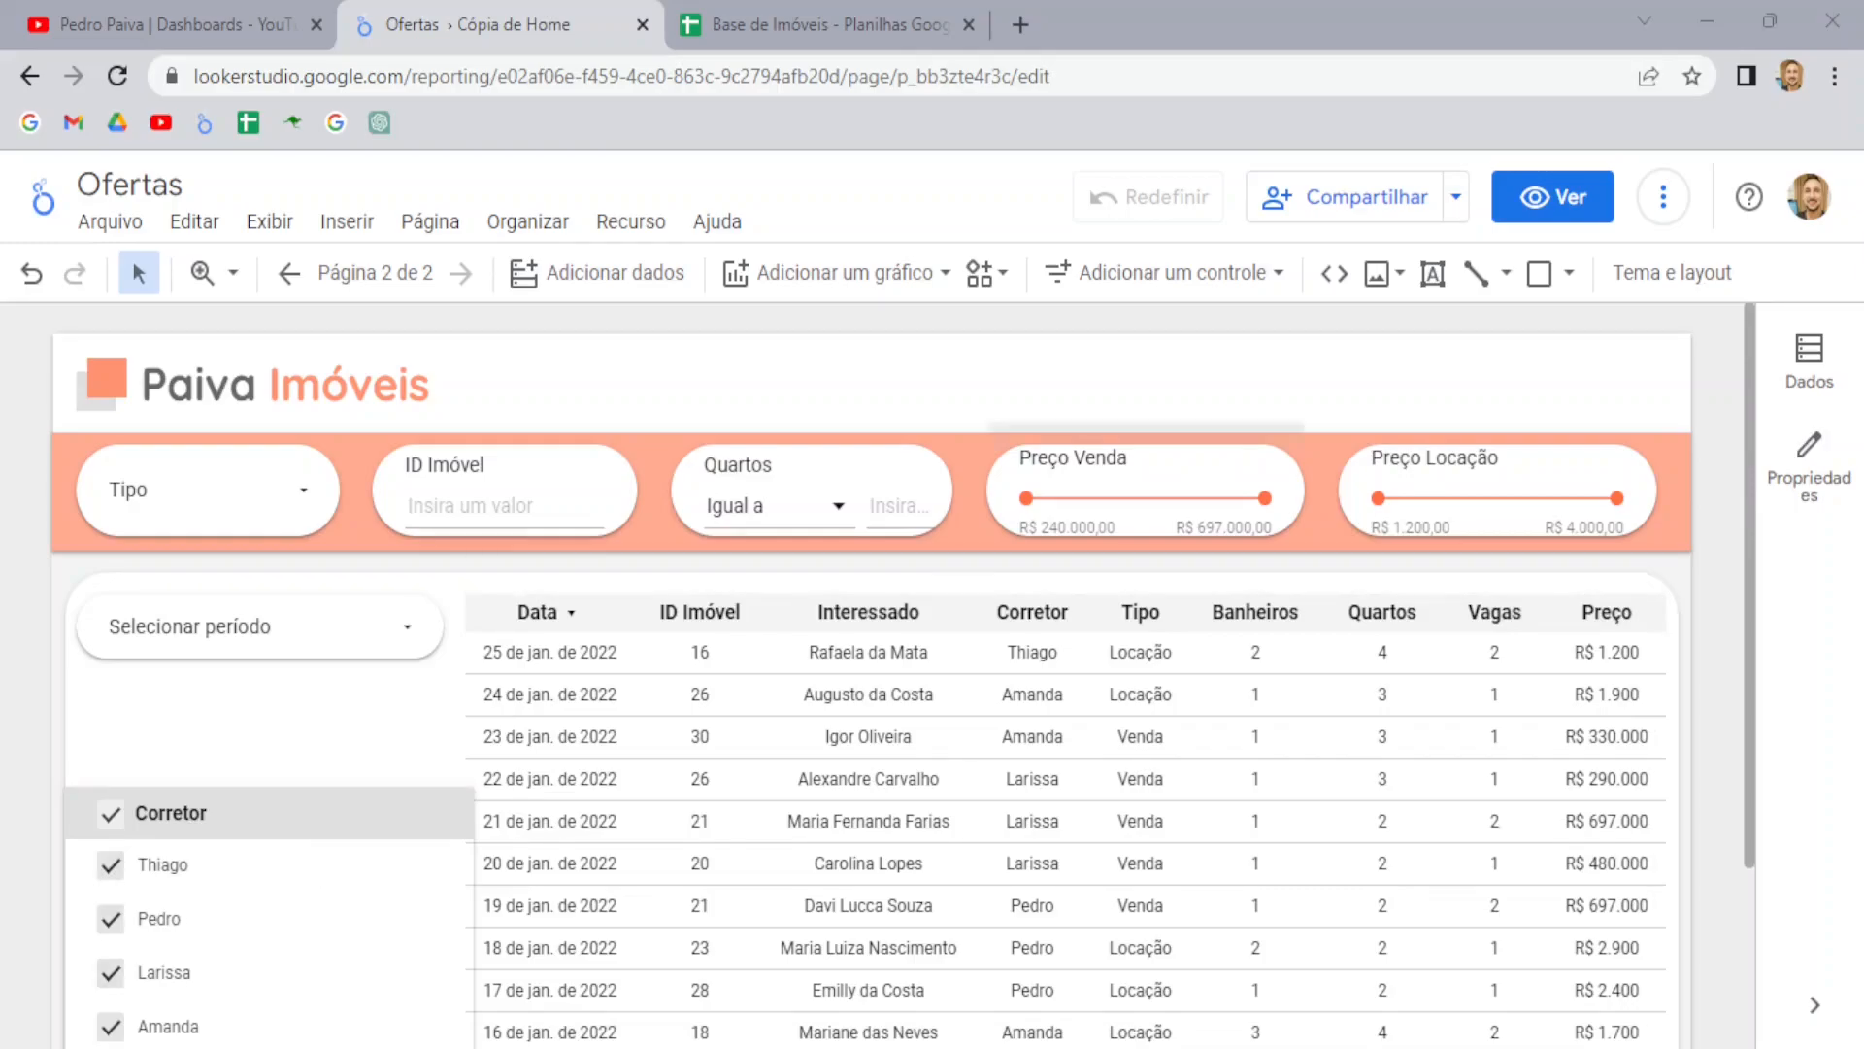
click(1177, 274)
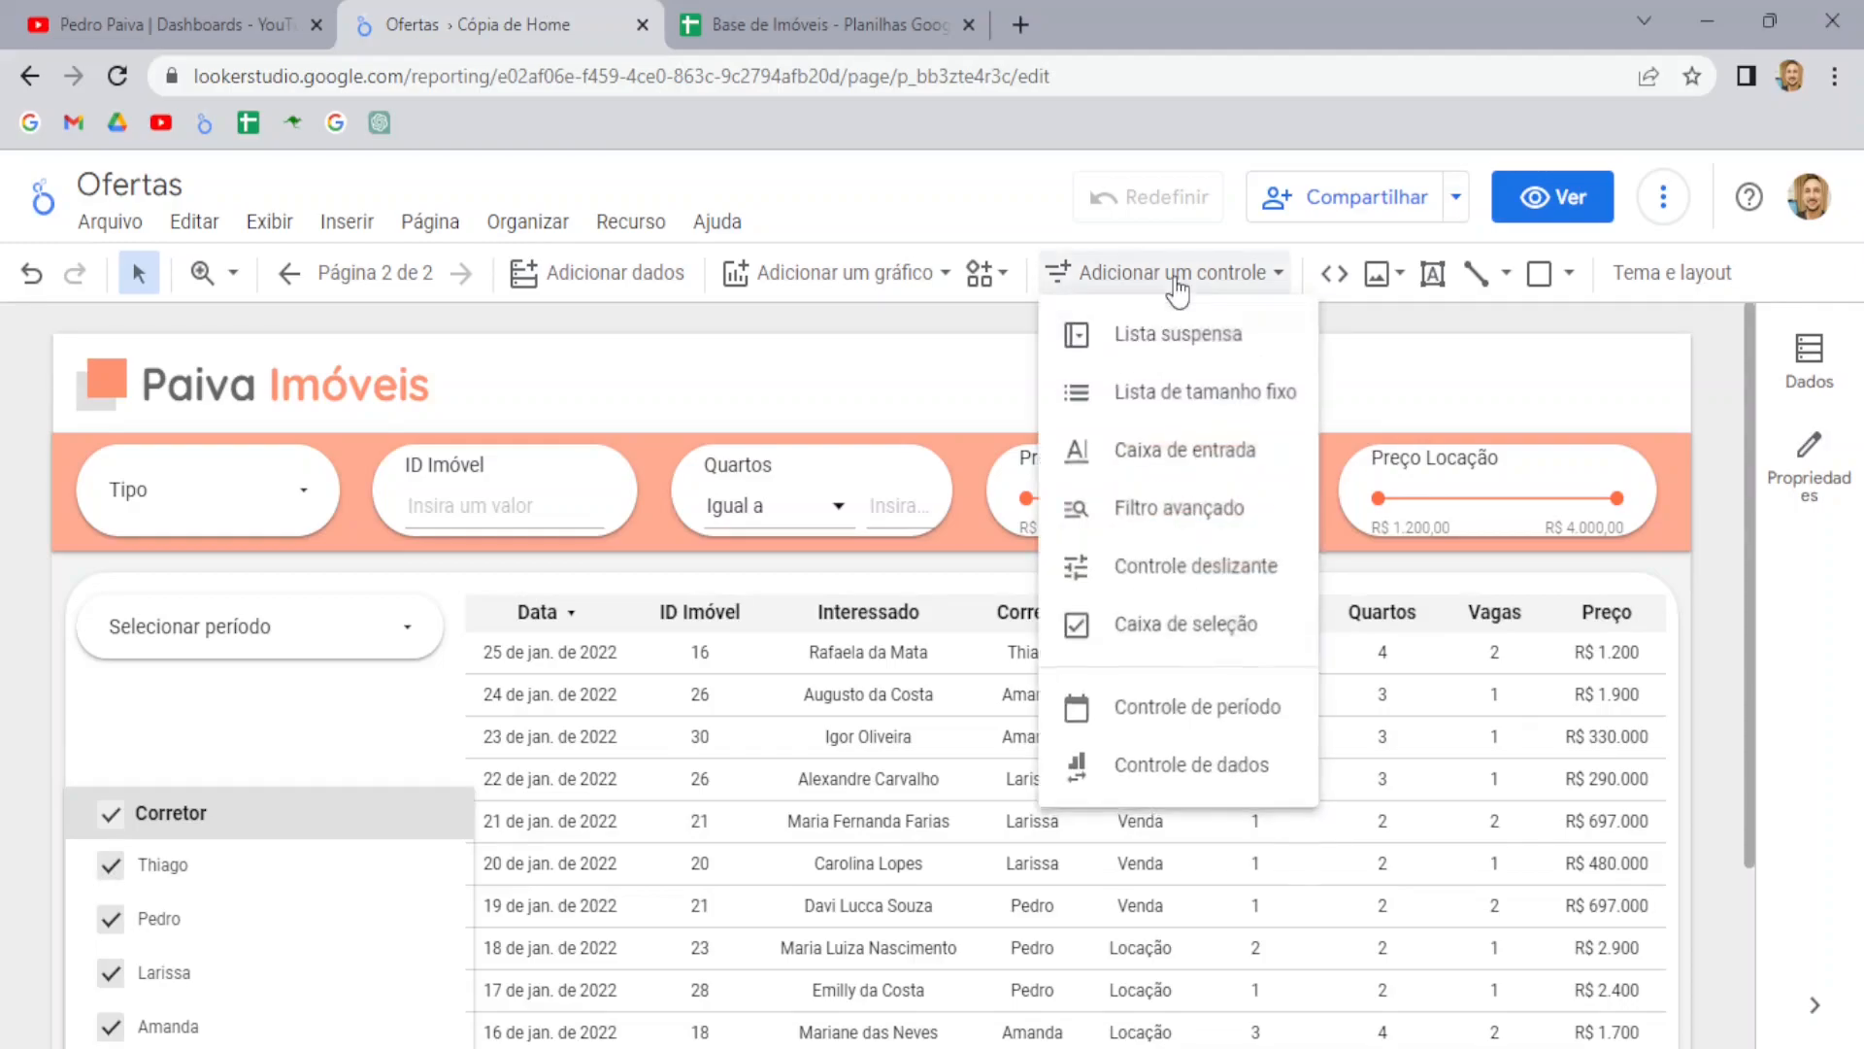
click(1166, 631)
key(Escape)
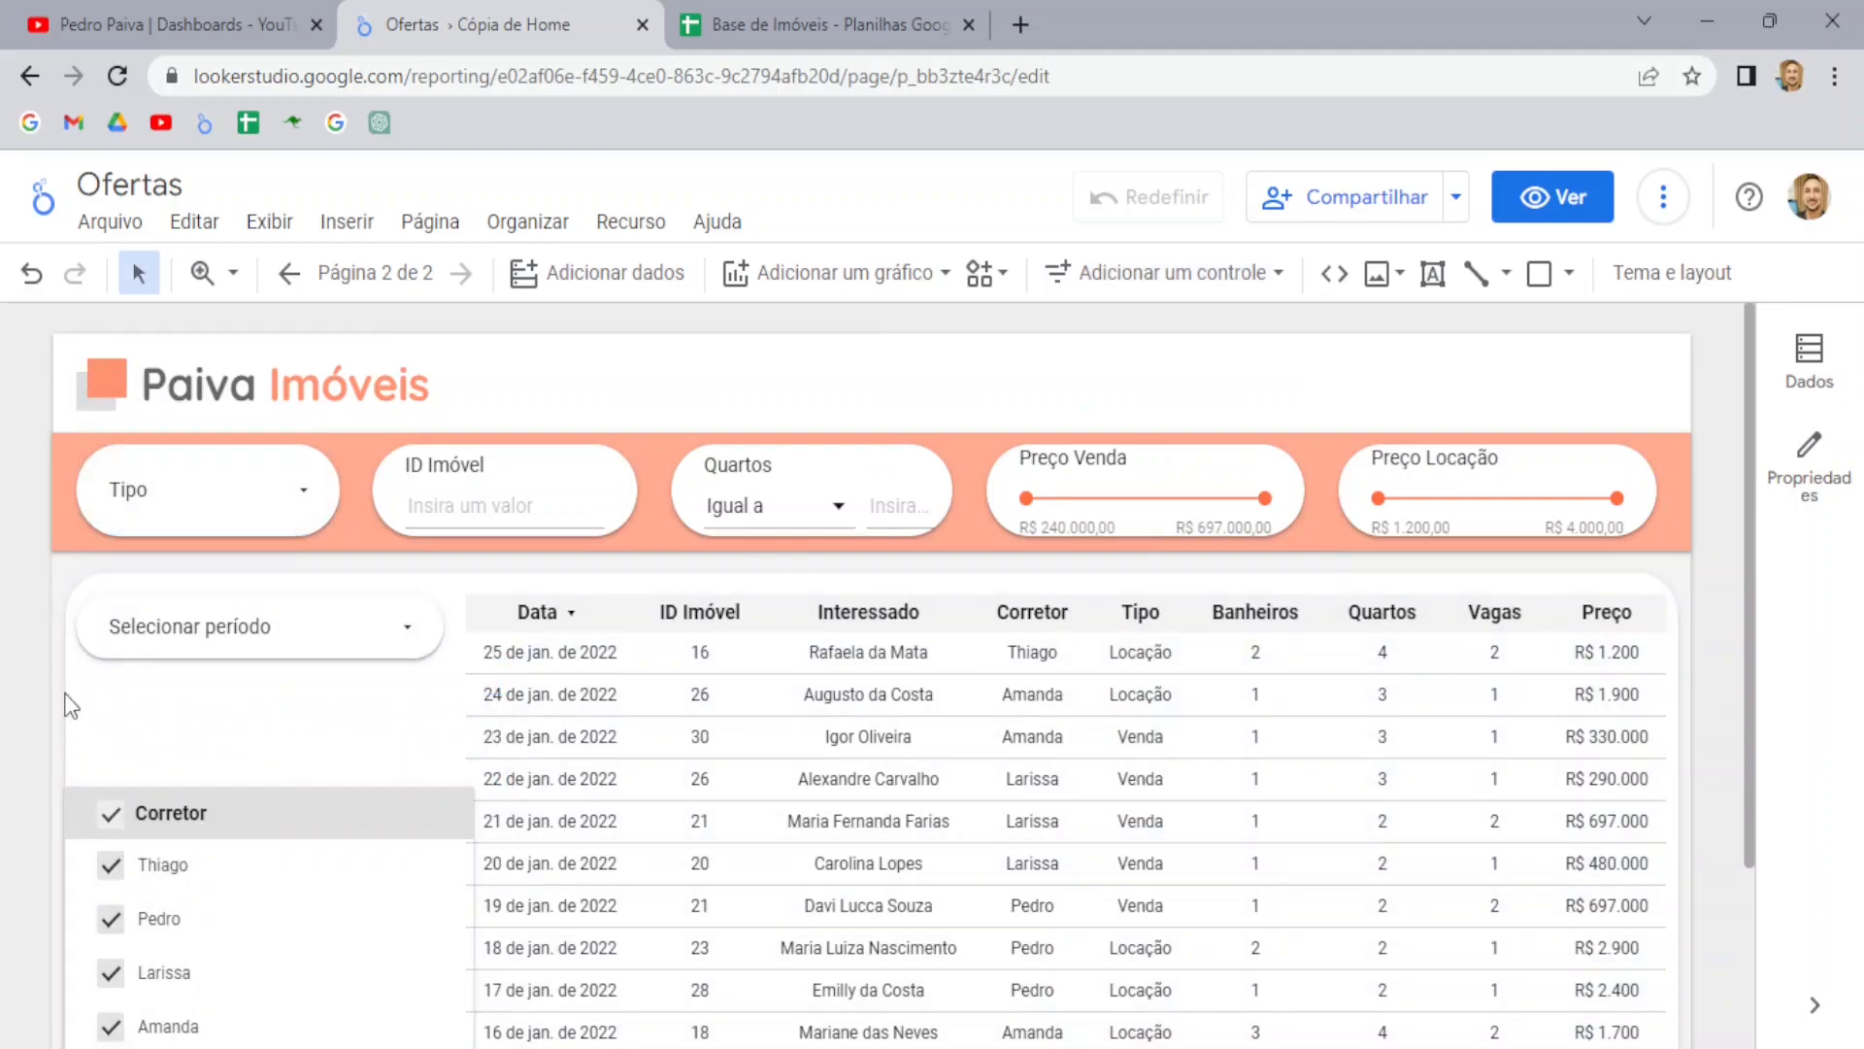
click(70, 706)
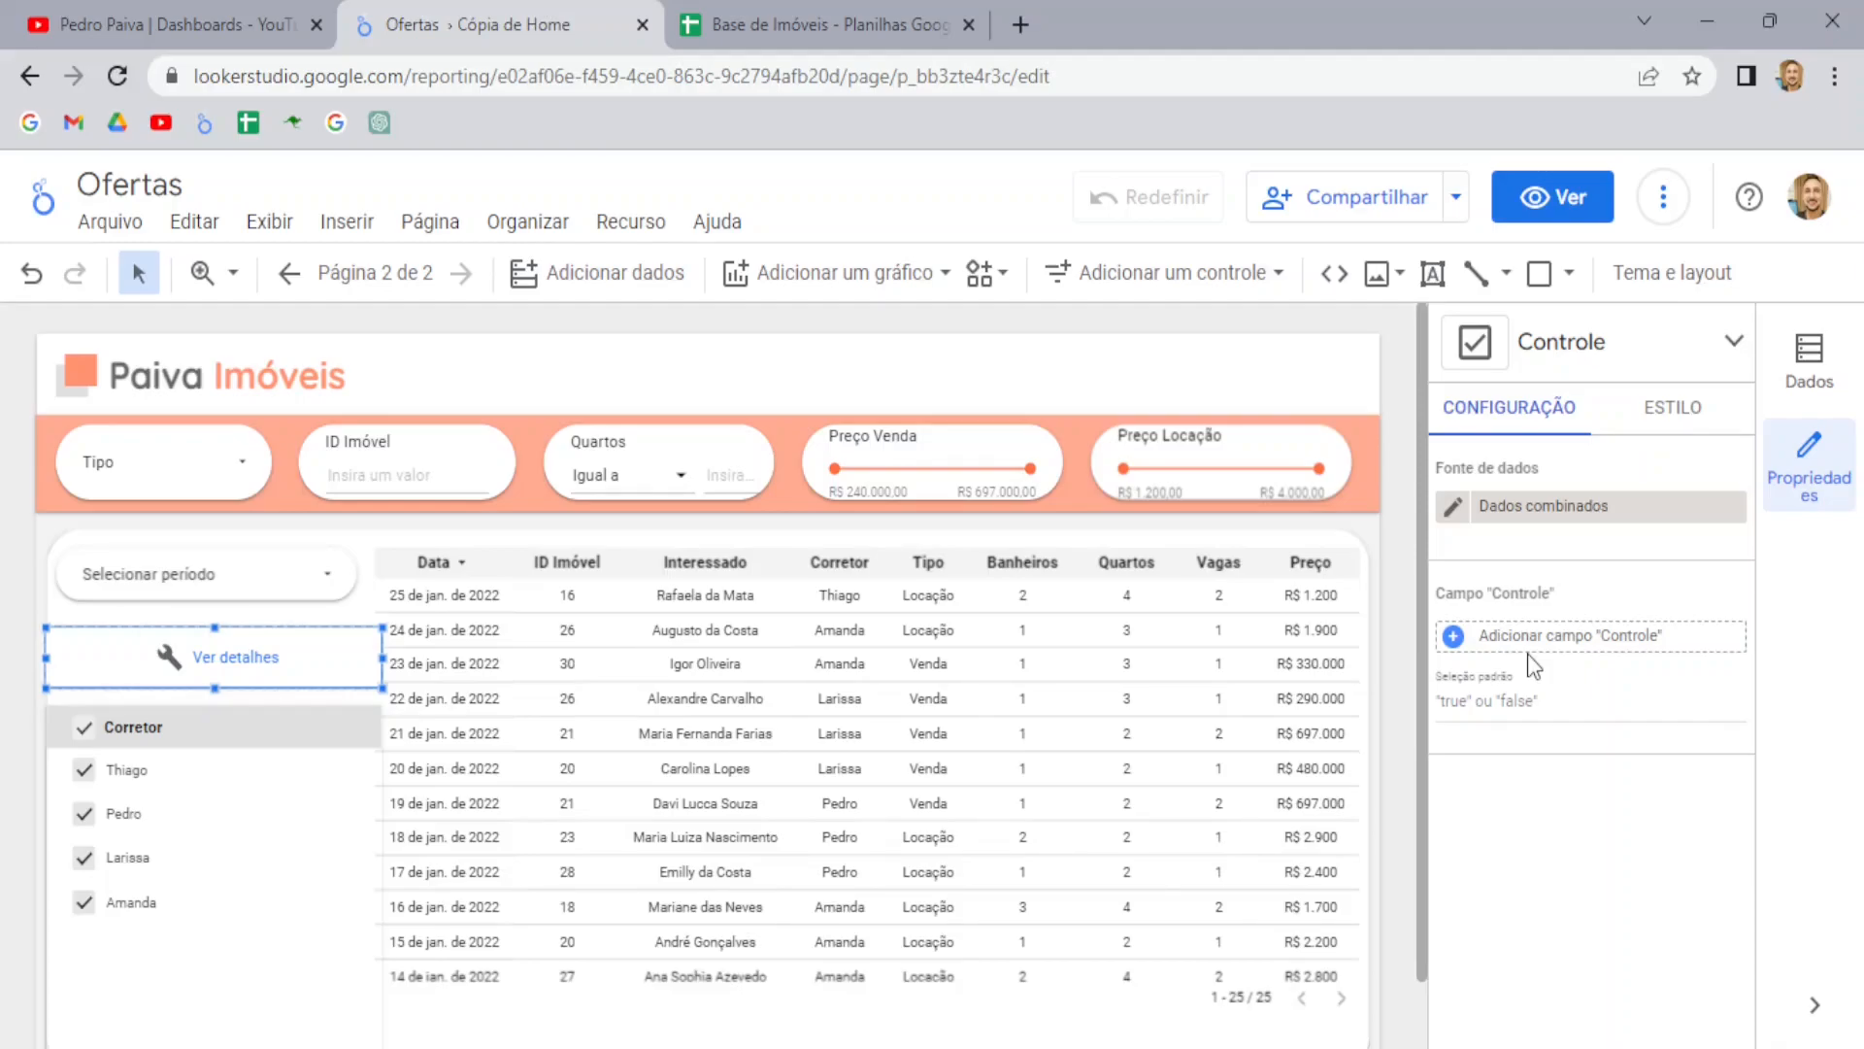
Check the SIM and NÃO entries in the "Oferta Ativa?" column of the Base de Imóveis spreadsheet
click(897, 22)
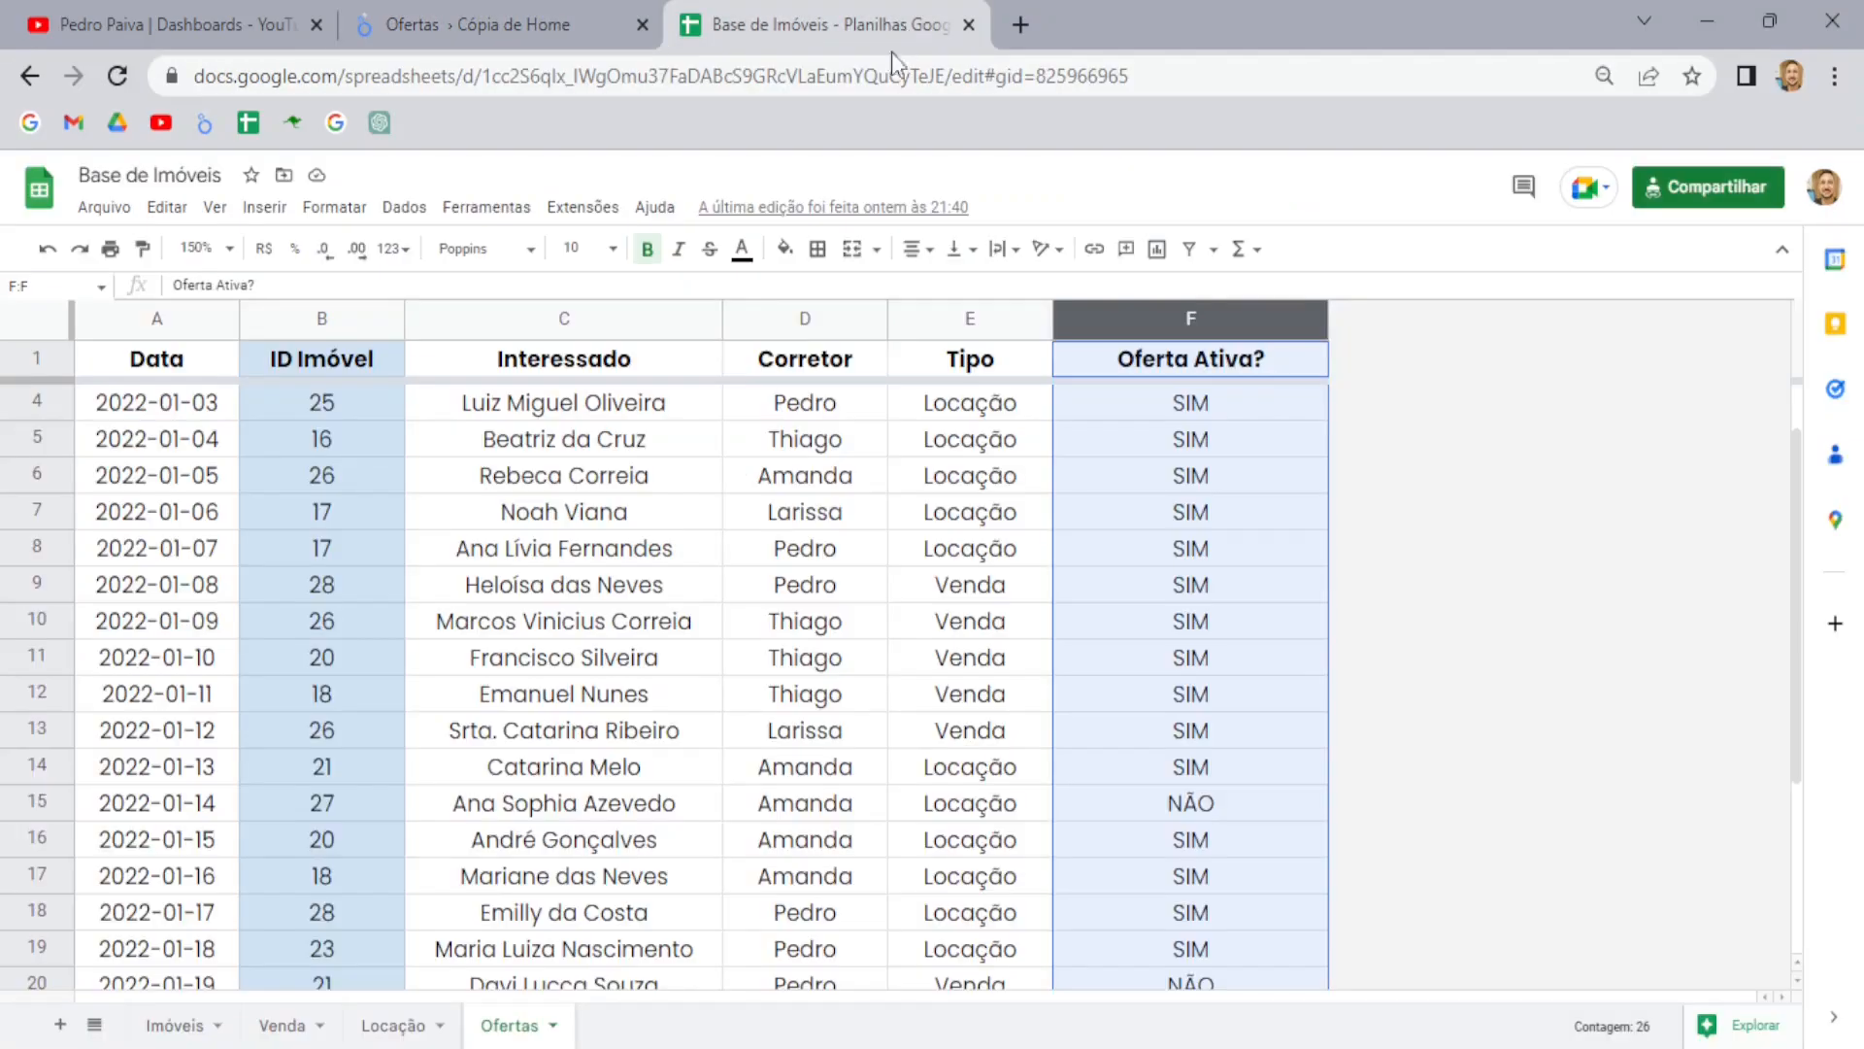
click(1170, 439)
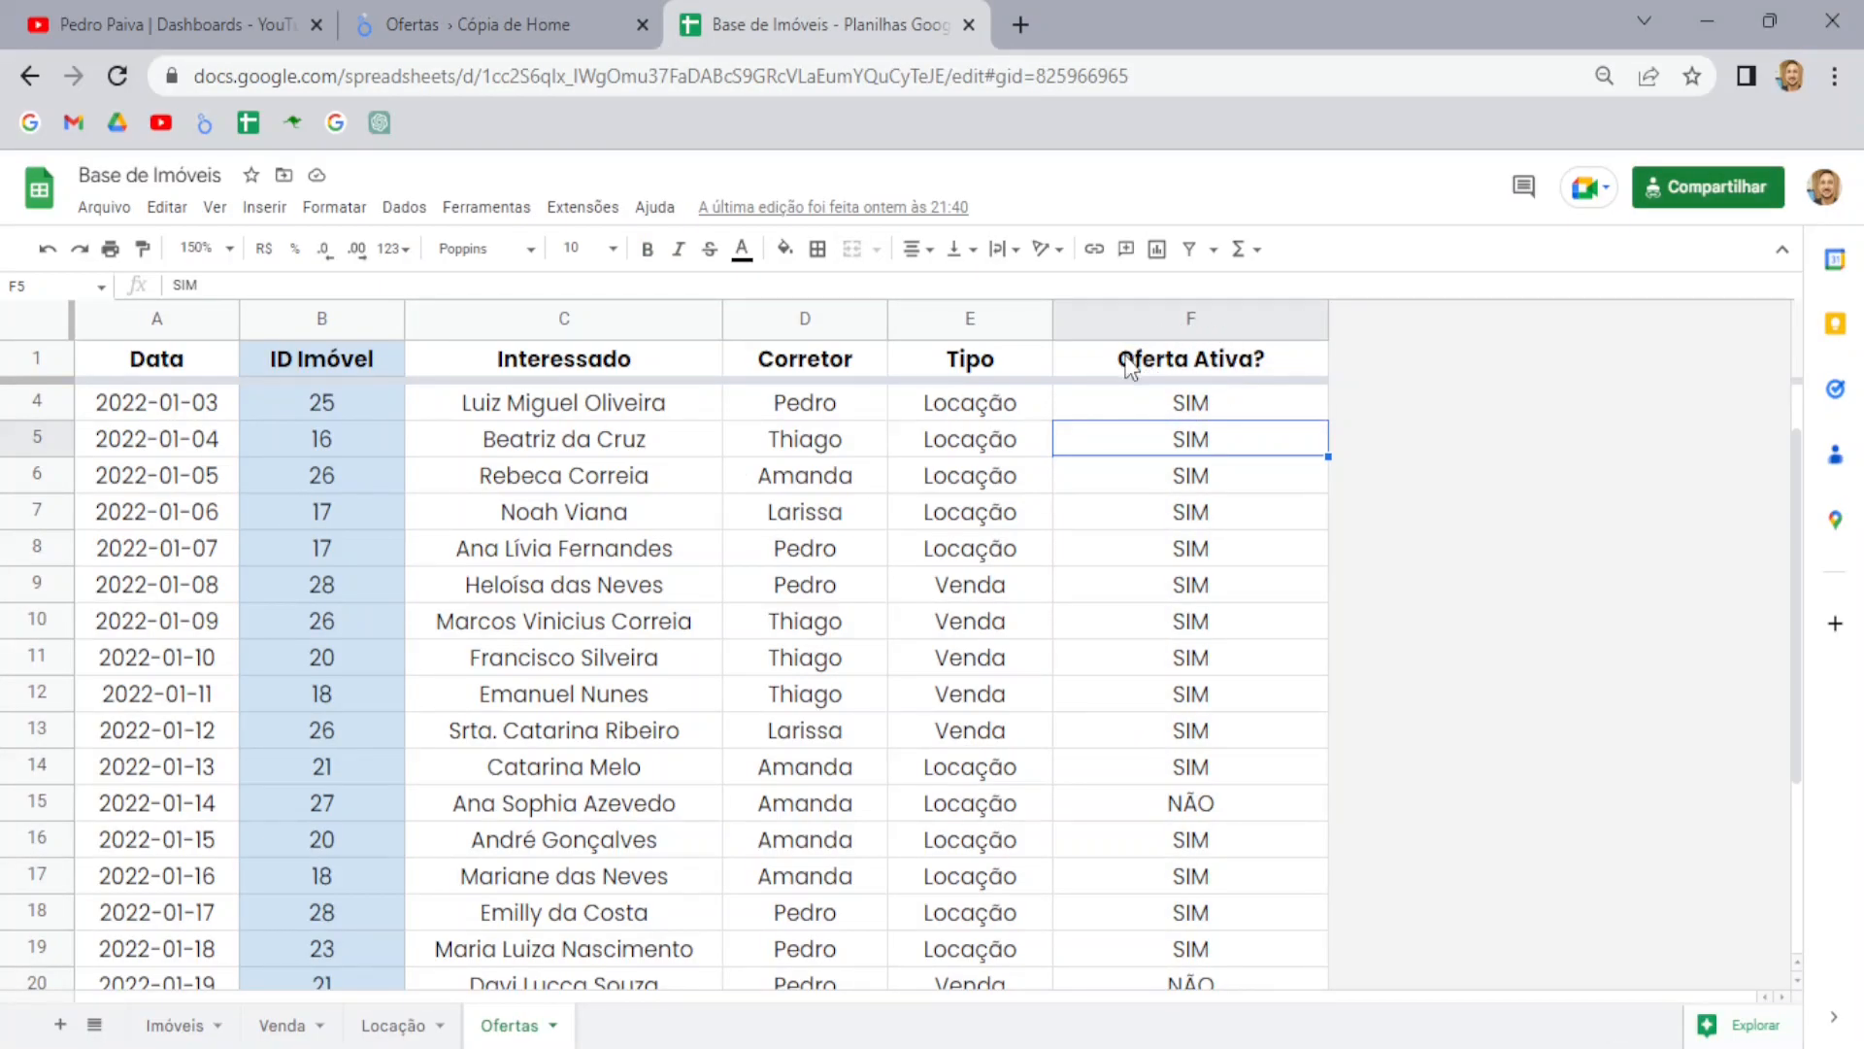
click(1202, 802)
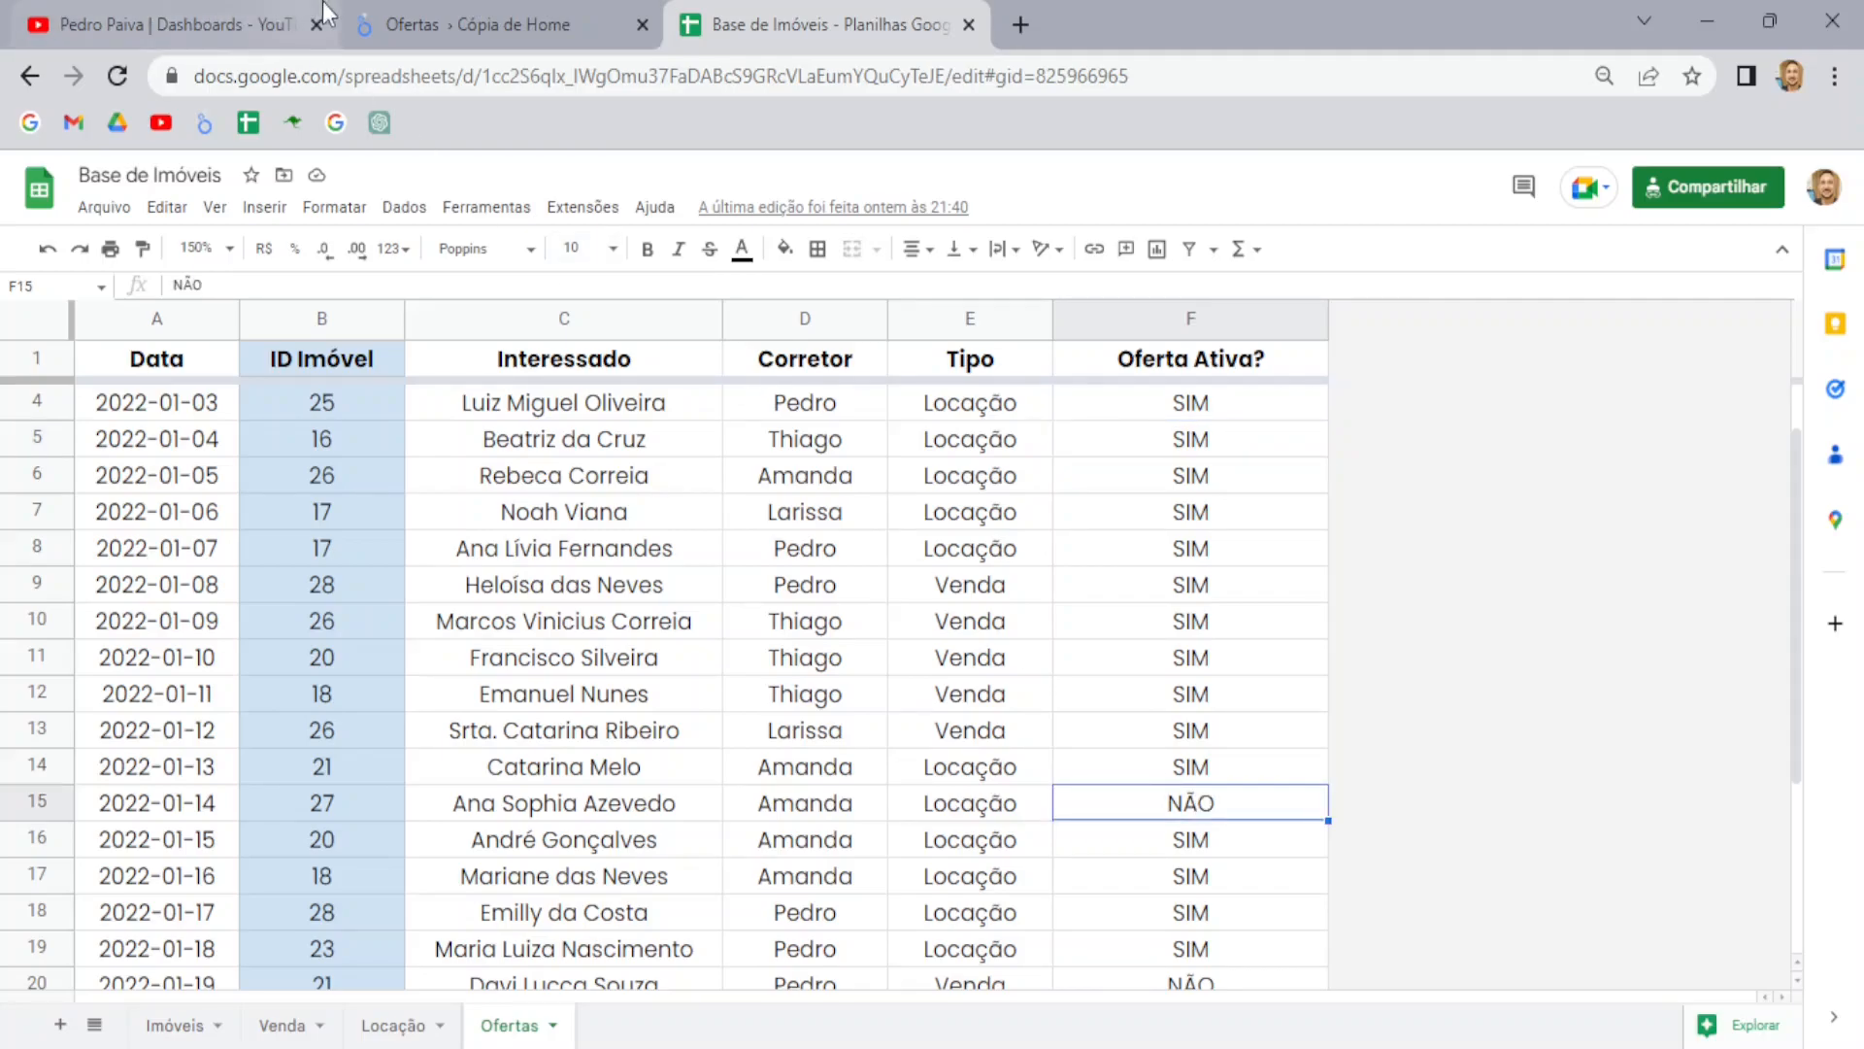
Back in the Looker Studio report, assign "Oferta Ativa?" as the checkbox control's field
click(468, 25)
click(1529, 637)
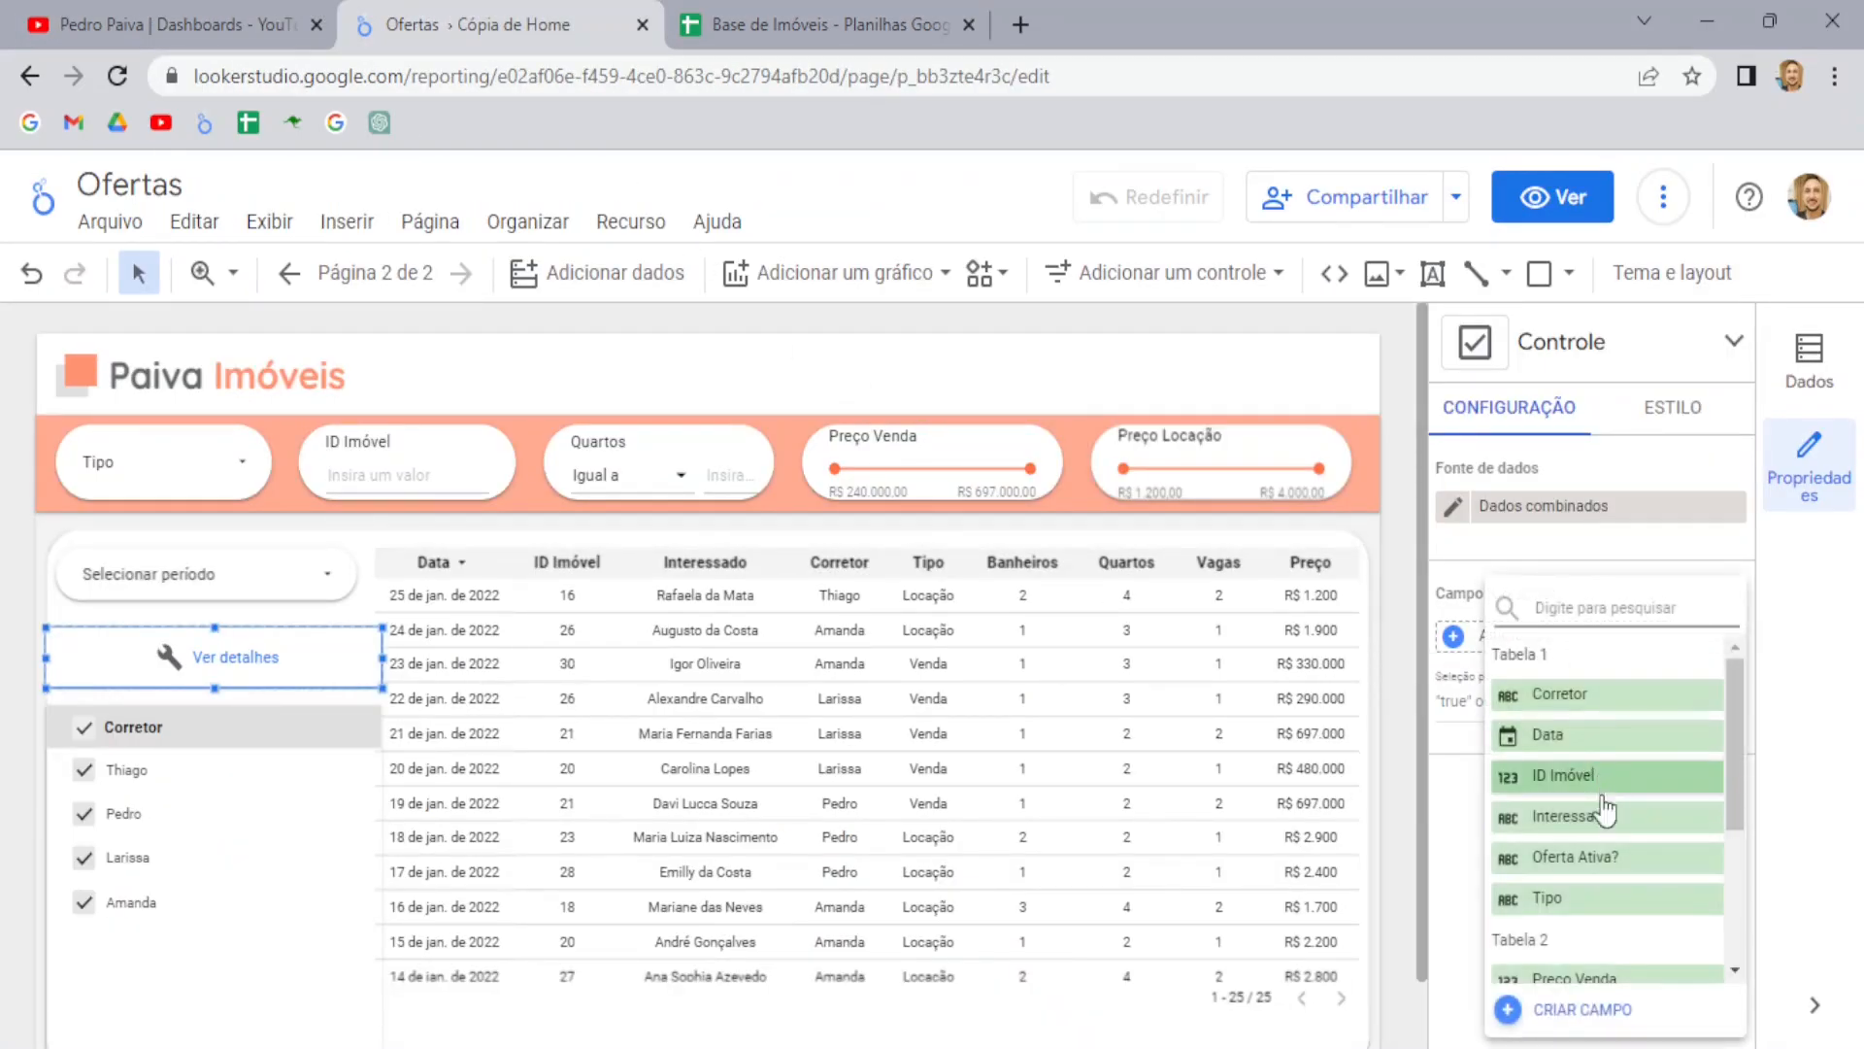
click(1600, 862)
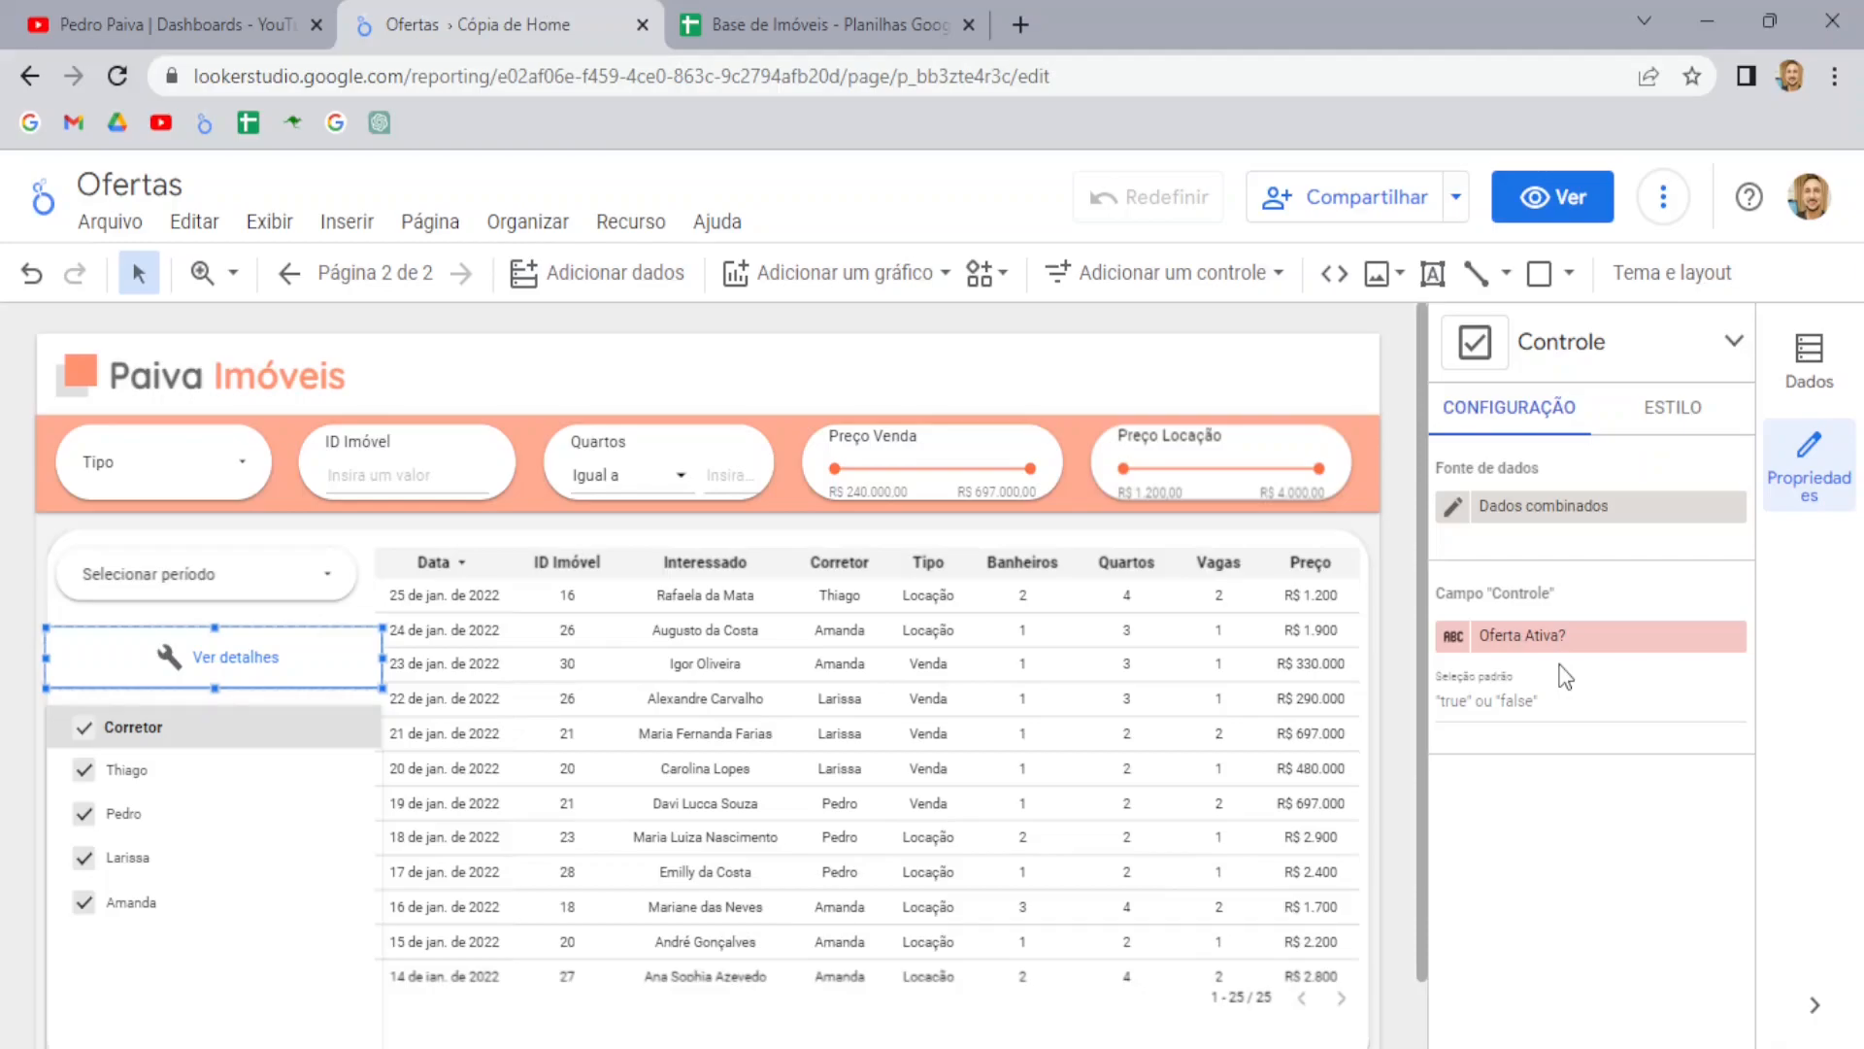
Try changing the "Oferta Ativa?" field type to Booleano in the "Base de Imóveis - Ofertas 2" data source
click(636, 225)
click(730, 280)
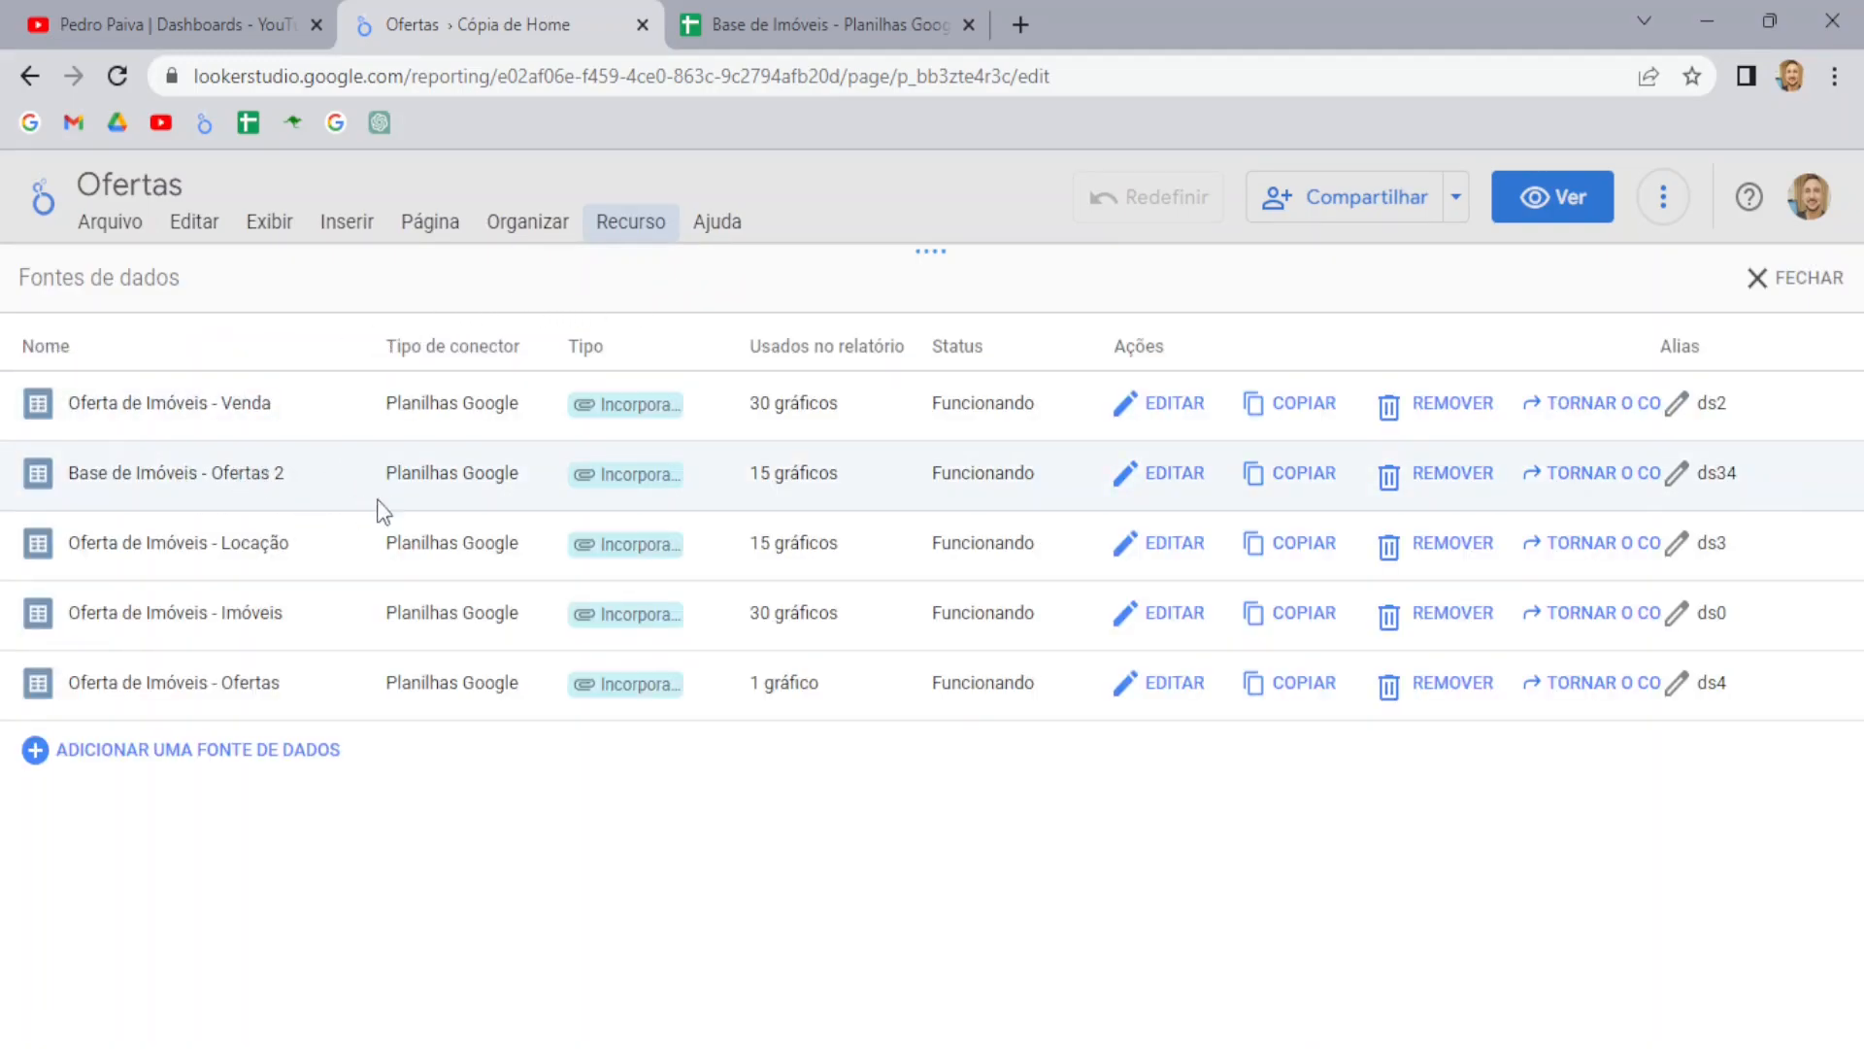
click(1175, 480)
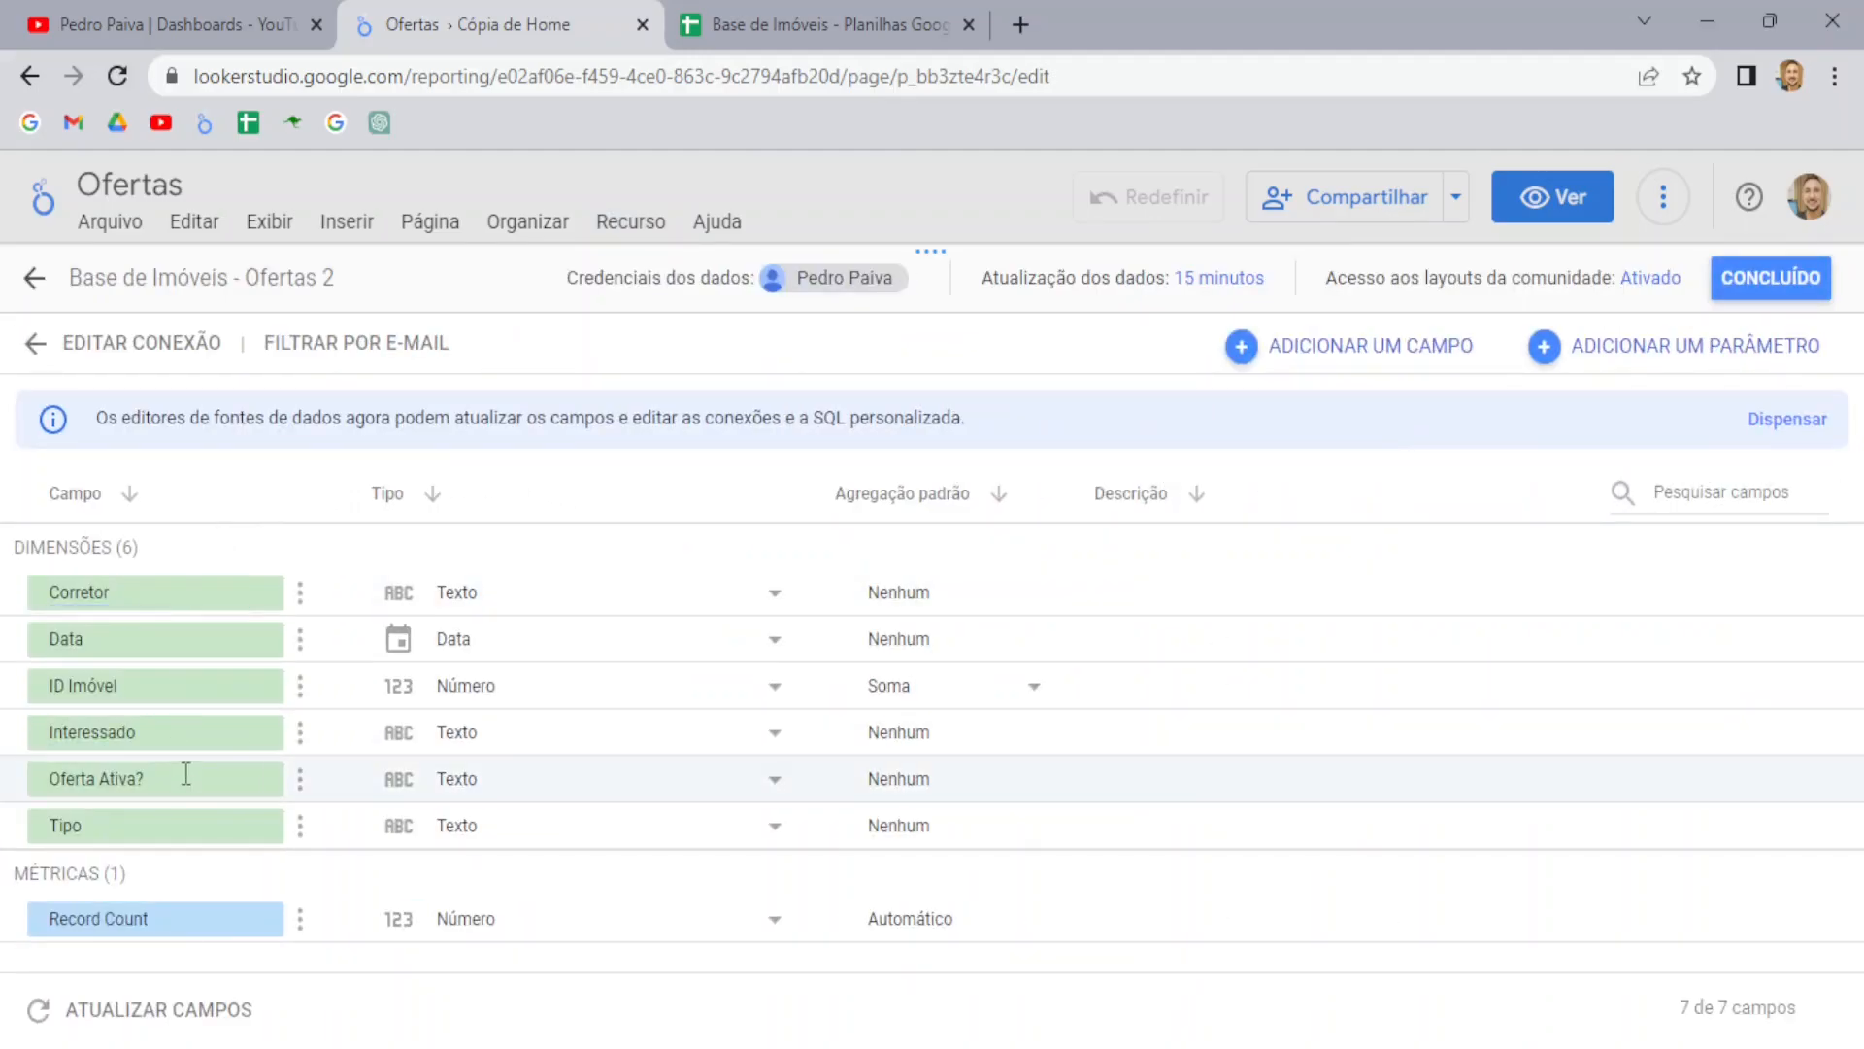
click(854, 12)
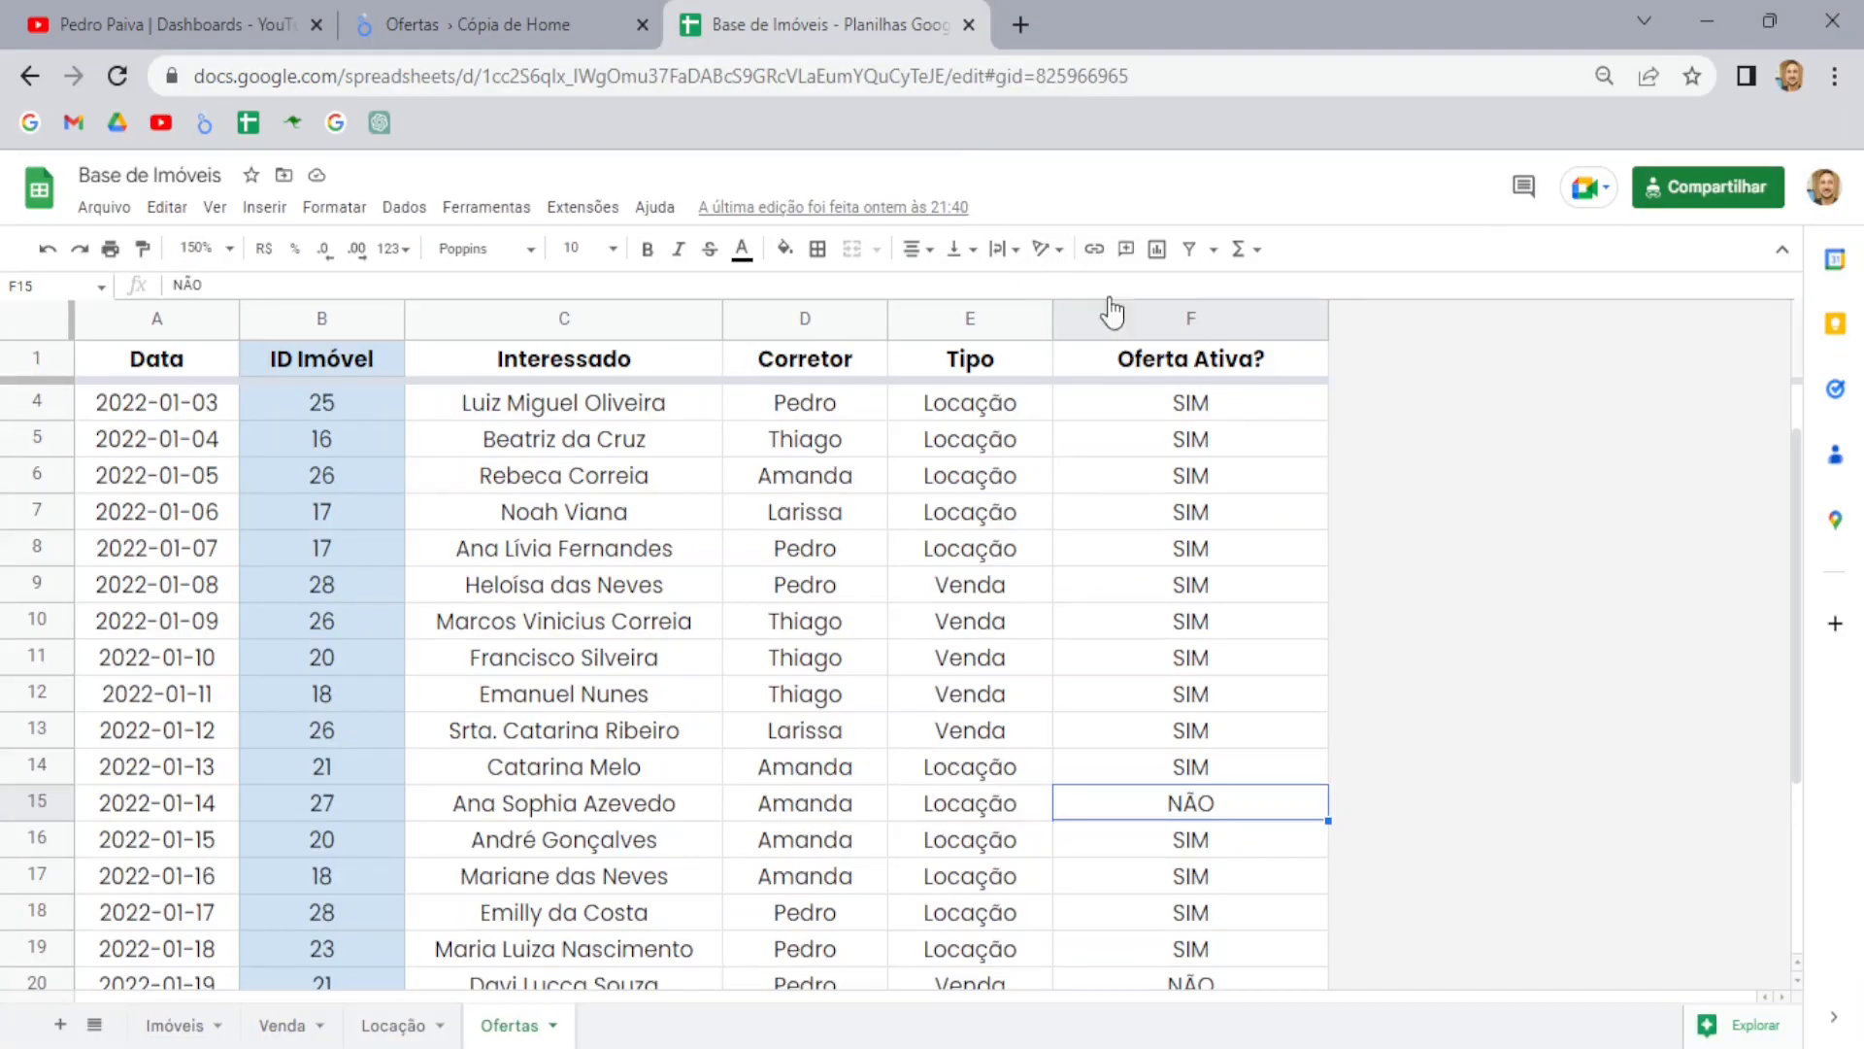
click(1138, 320)
click(419, 12)
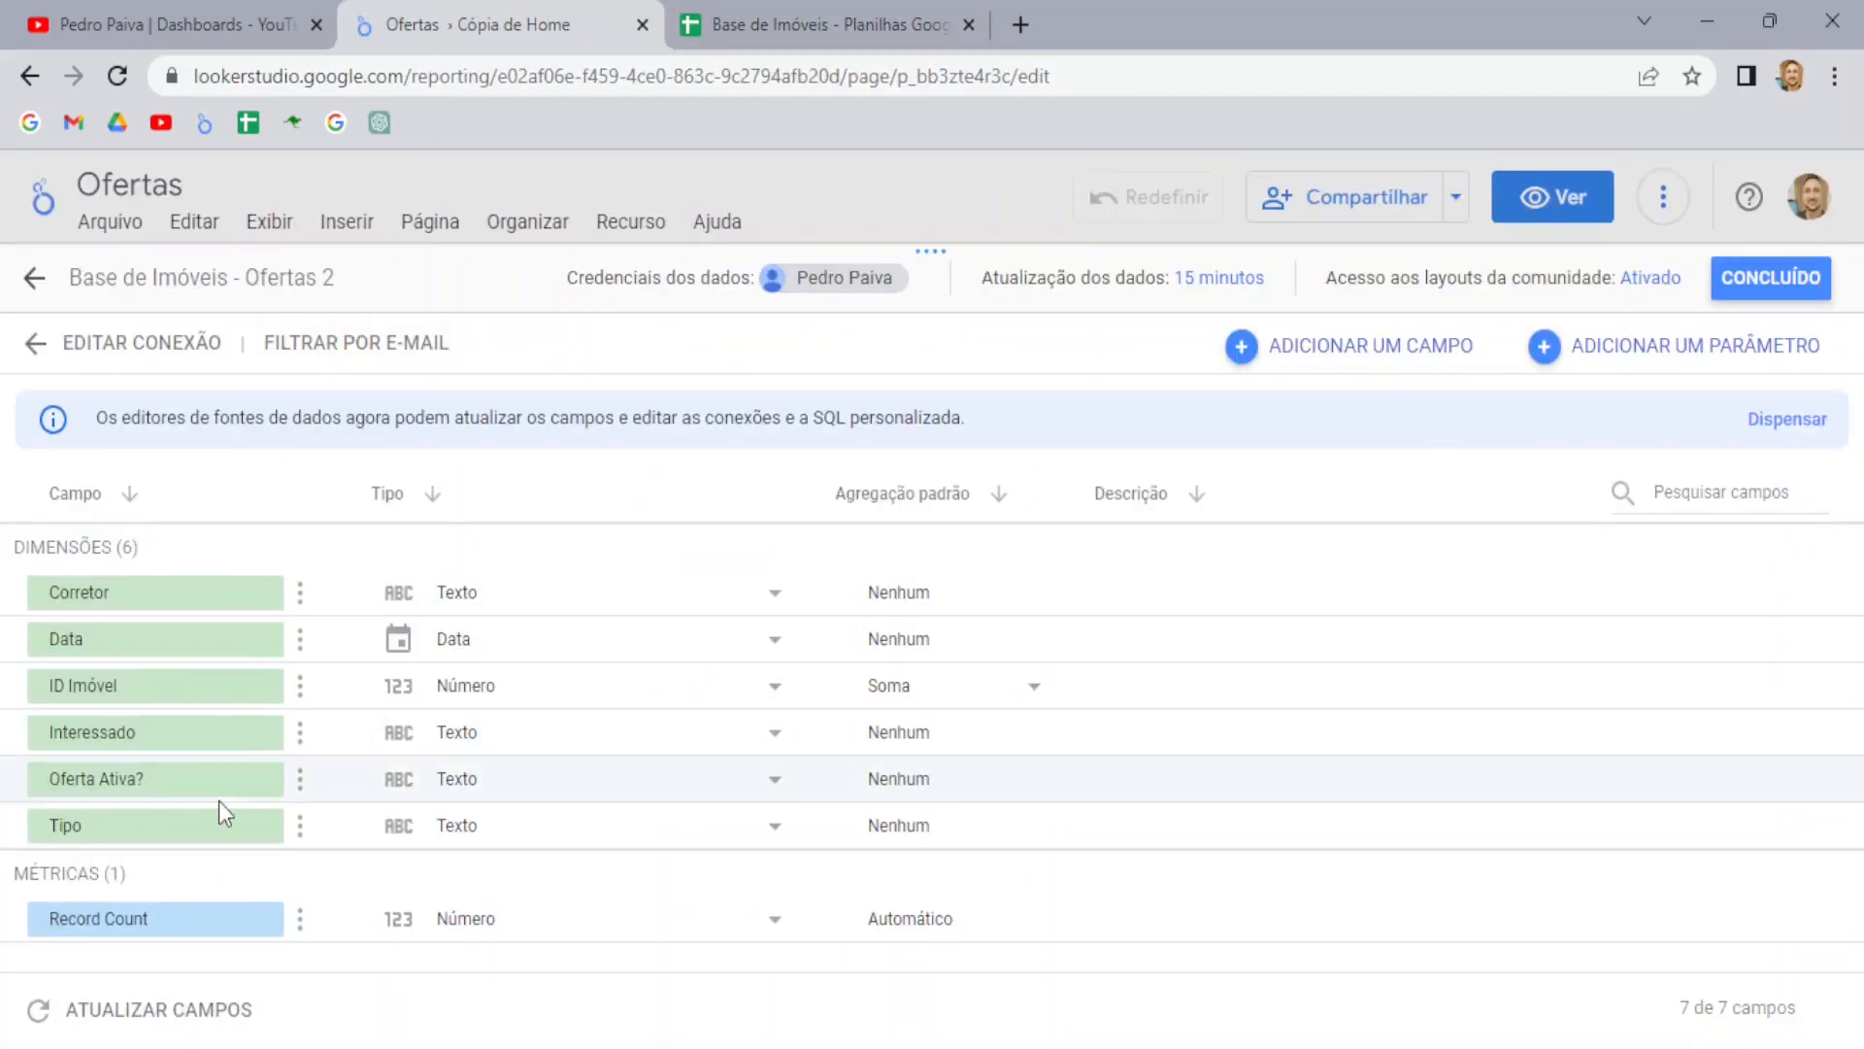
click(486, 789)
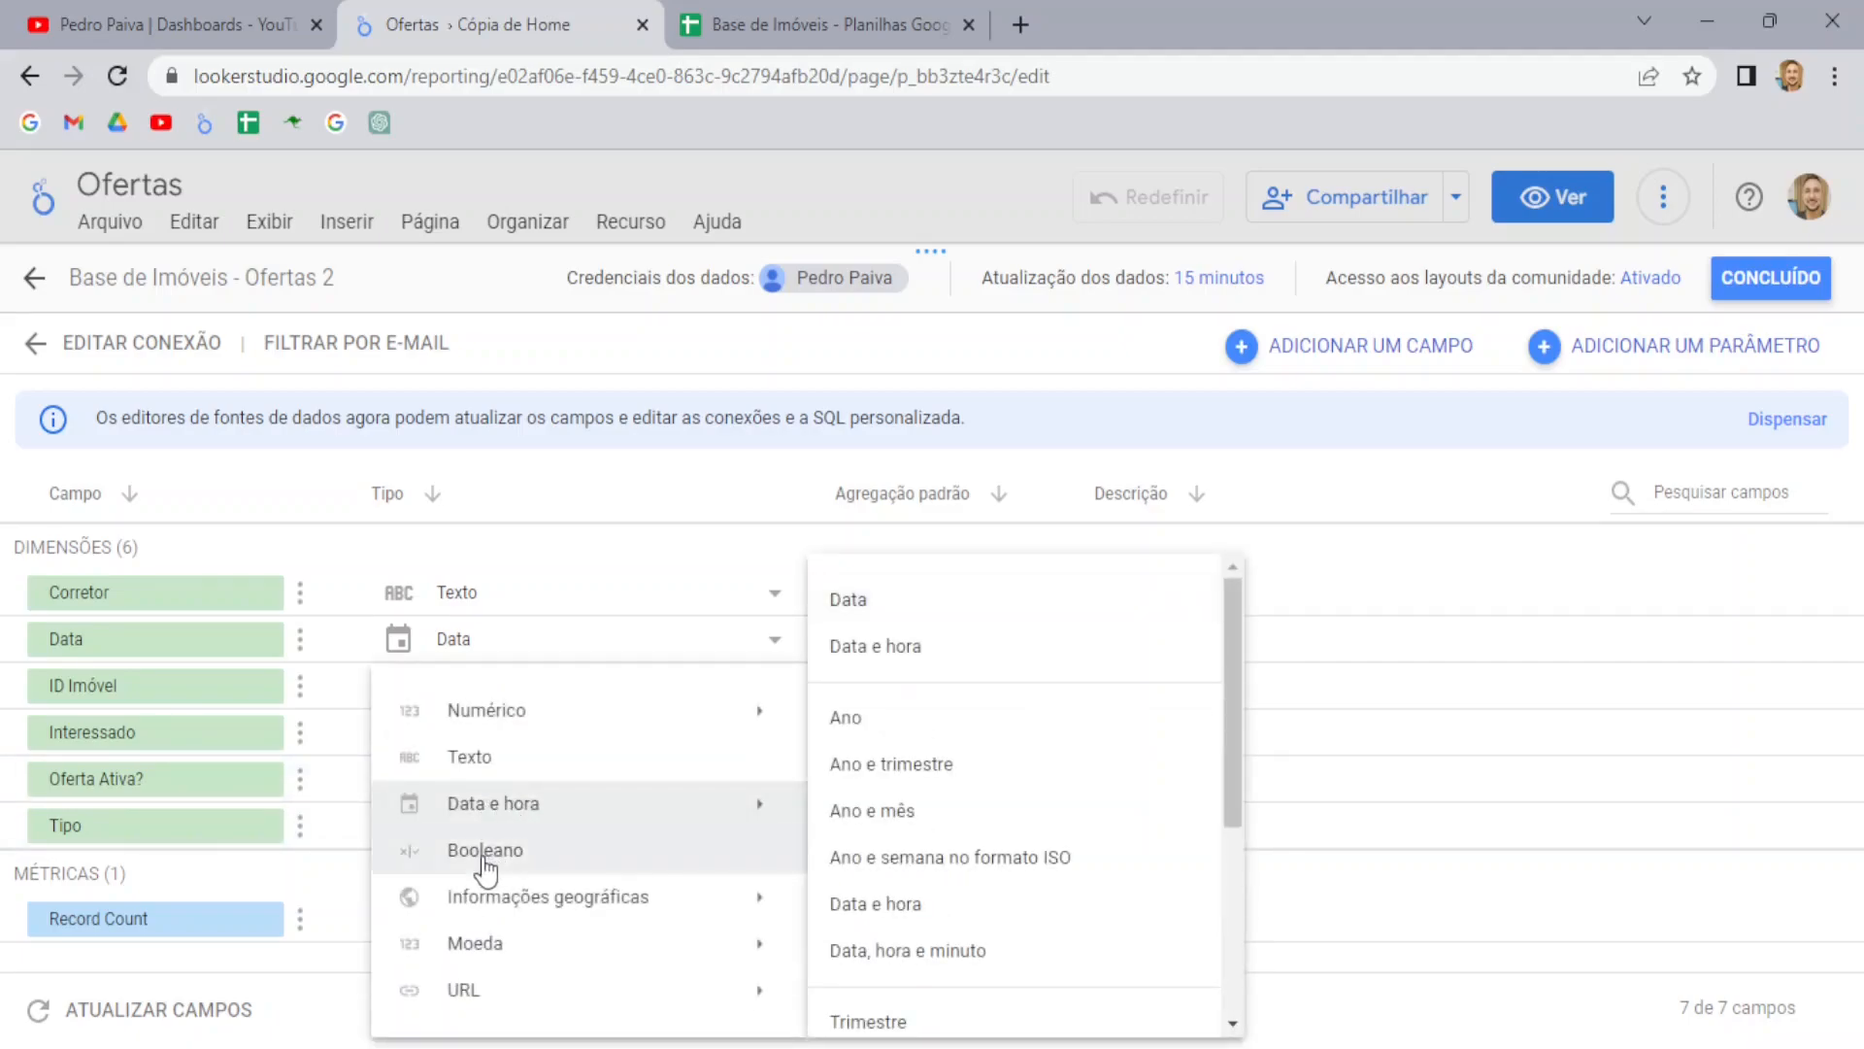
click(521, 860)
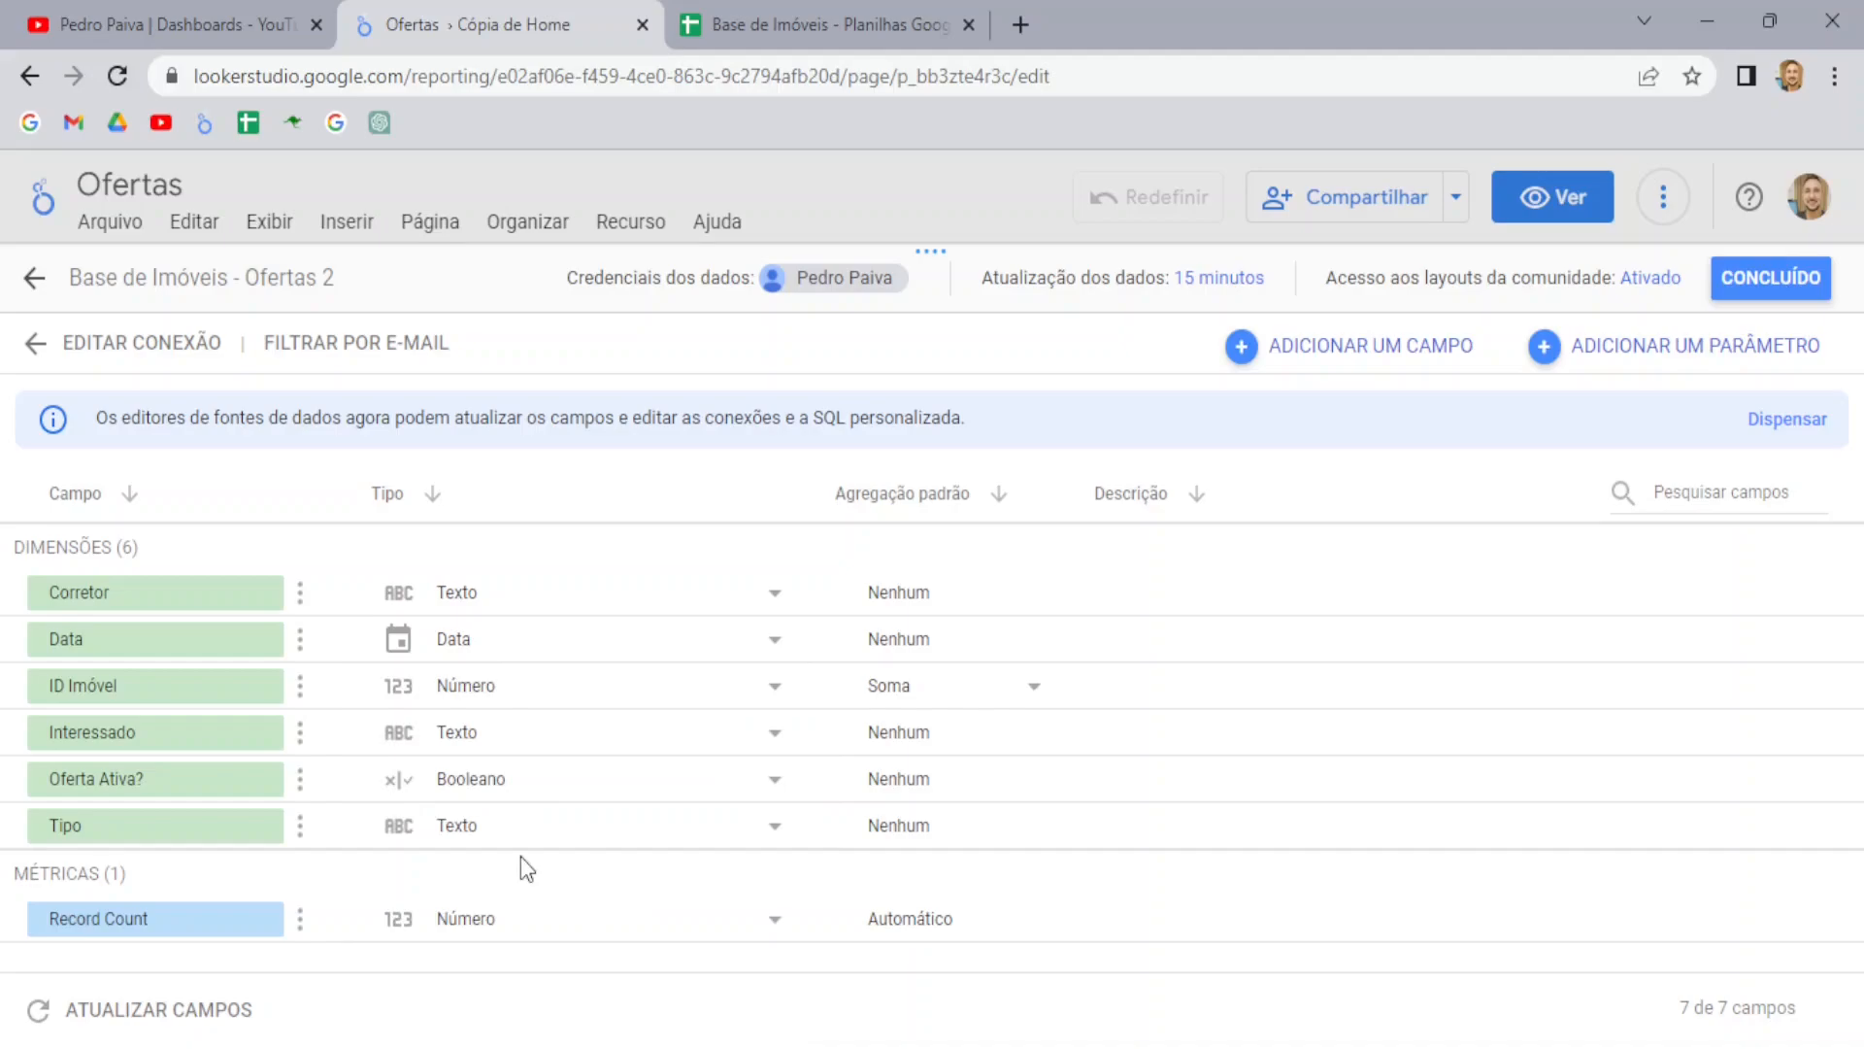
click(1784, 301)
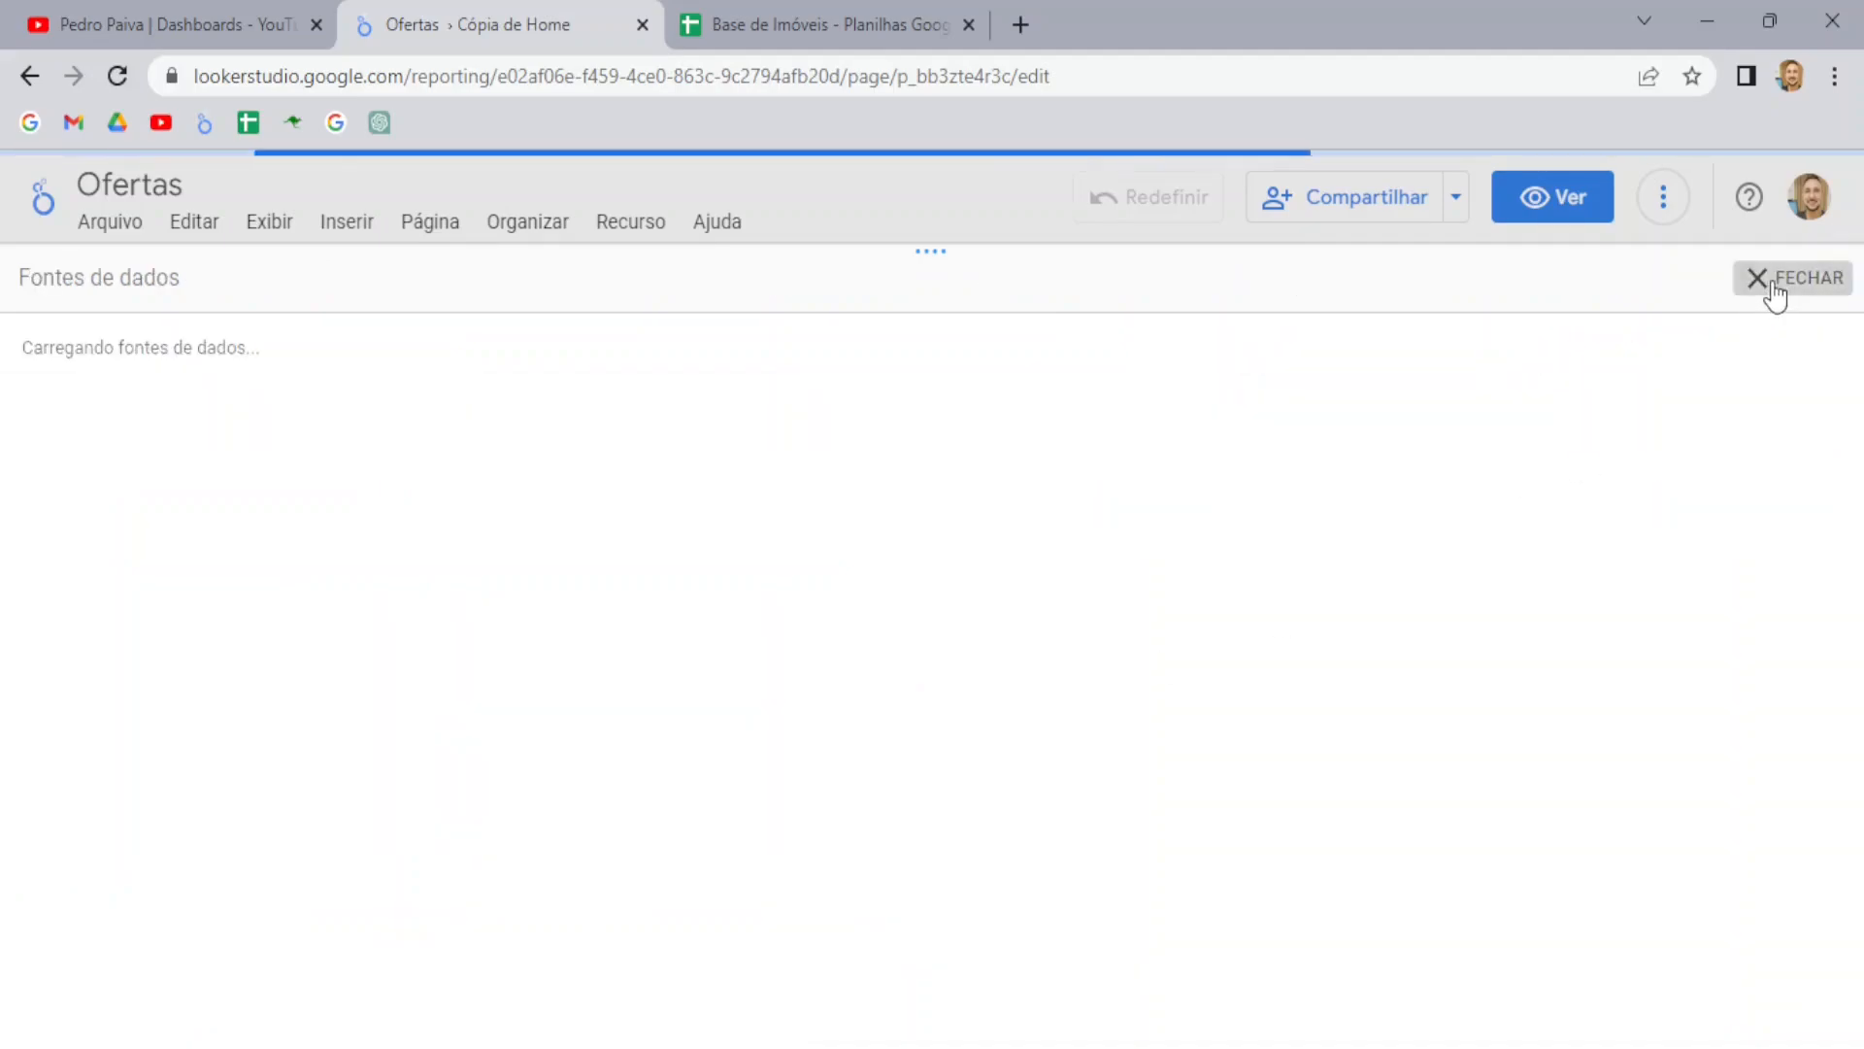
click(1773, 283)
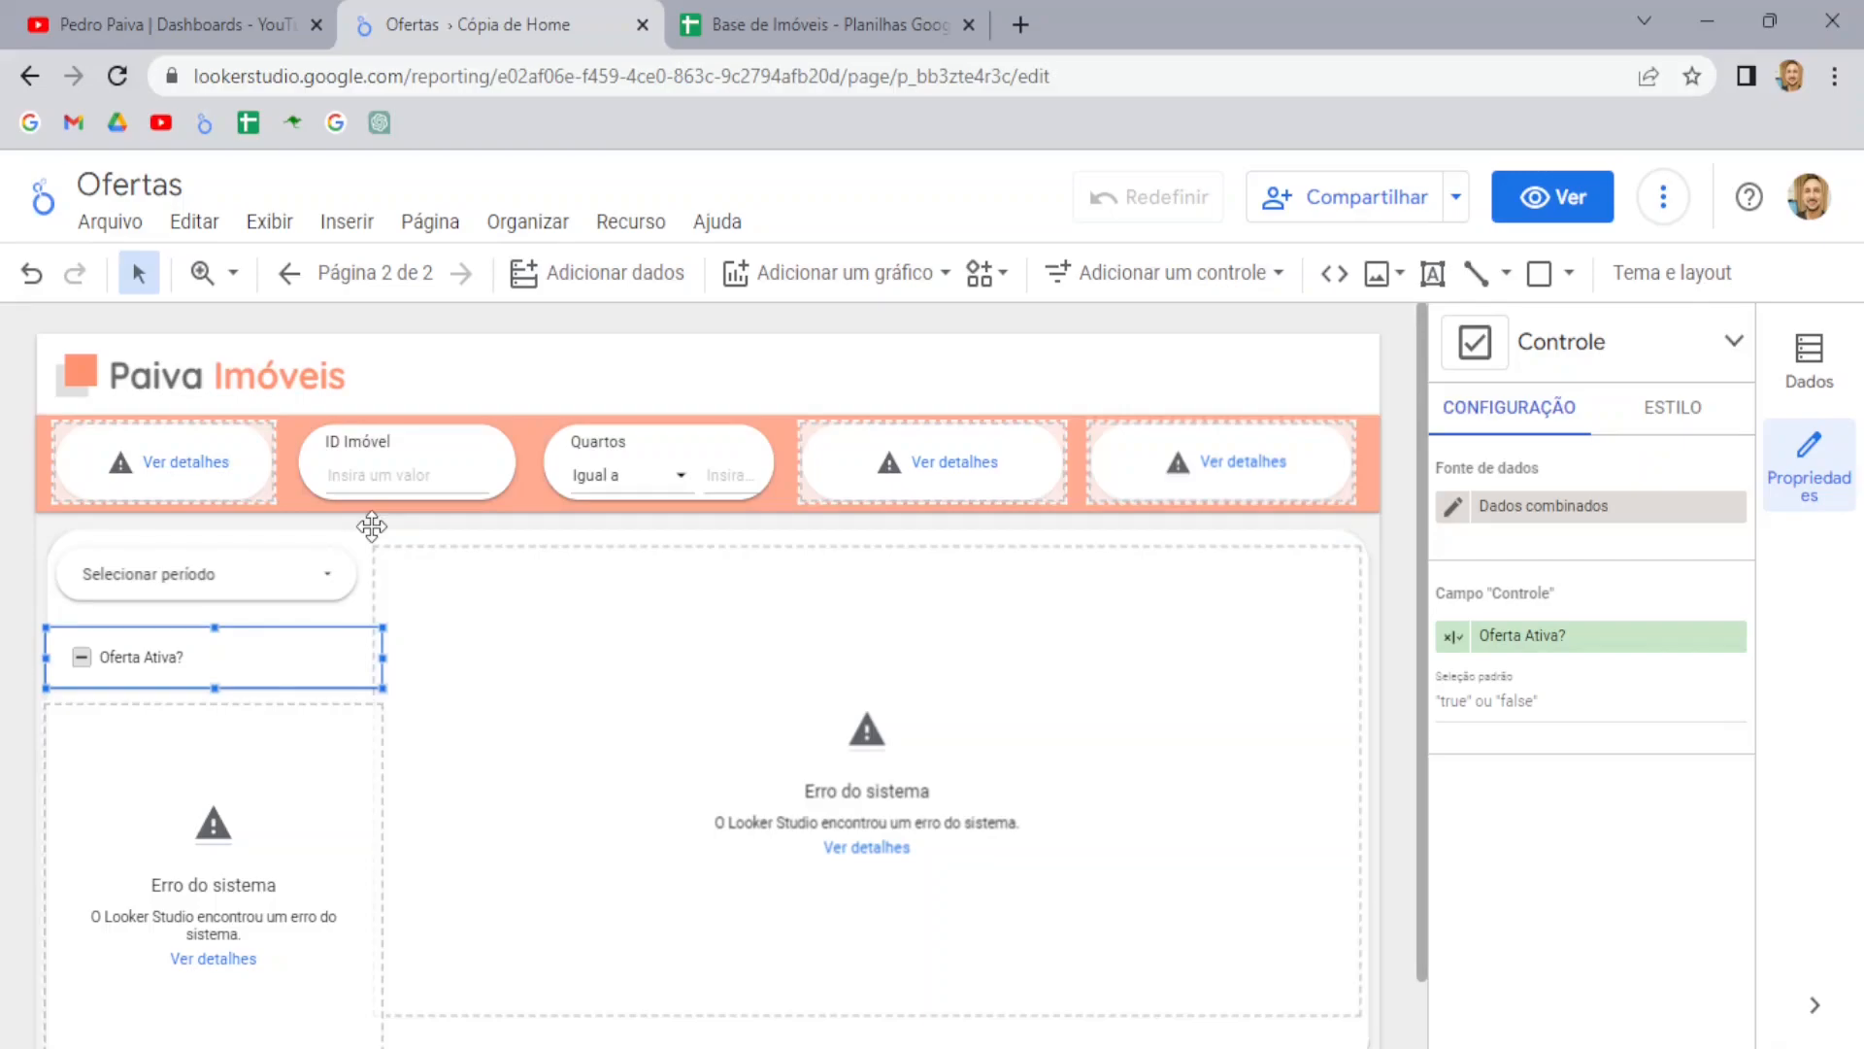
Reopen the "Base de Imóveis - Ofertas 2" data source for editing and set the "Oferta Ativa?" field type to Texto
click(641, 225)
click(756, 284)
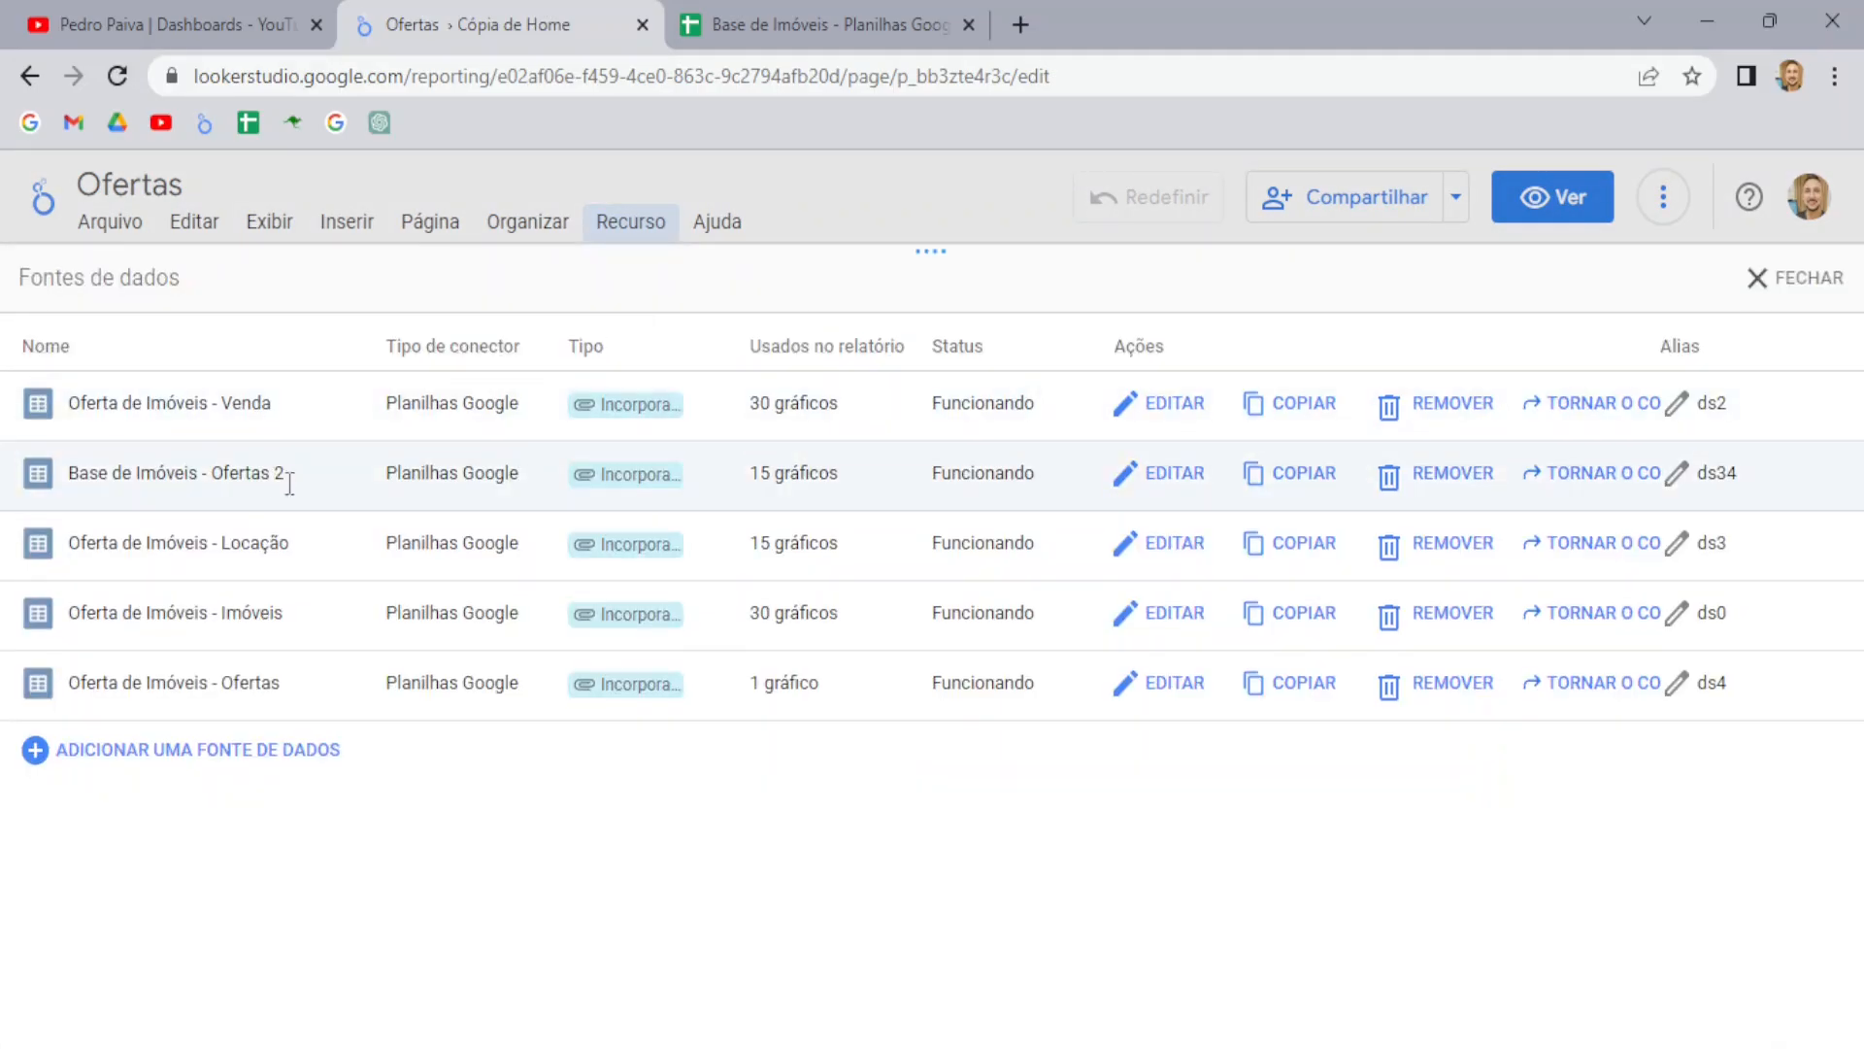
click(1170, 475)
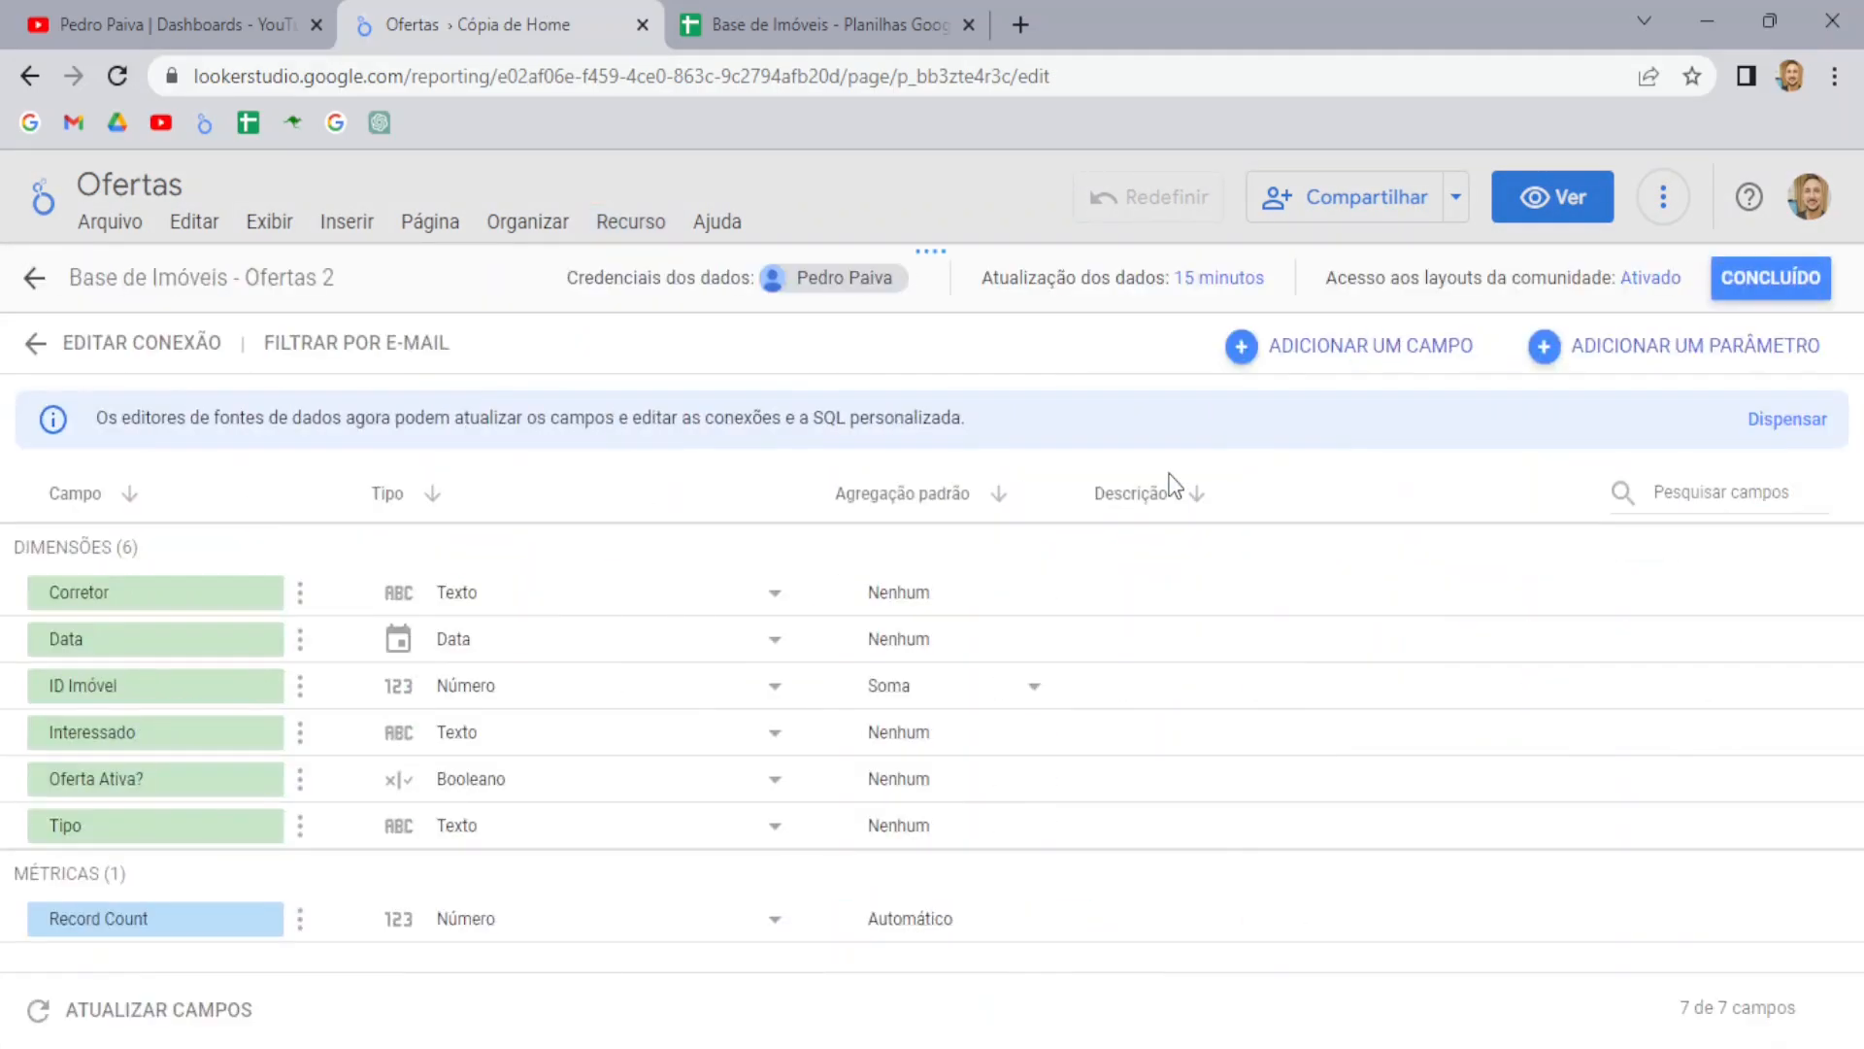
click(476, 796)
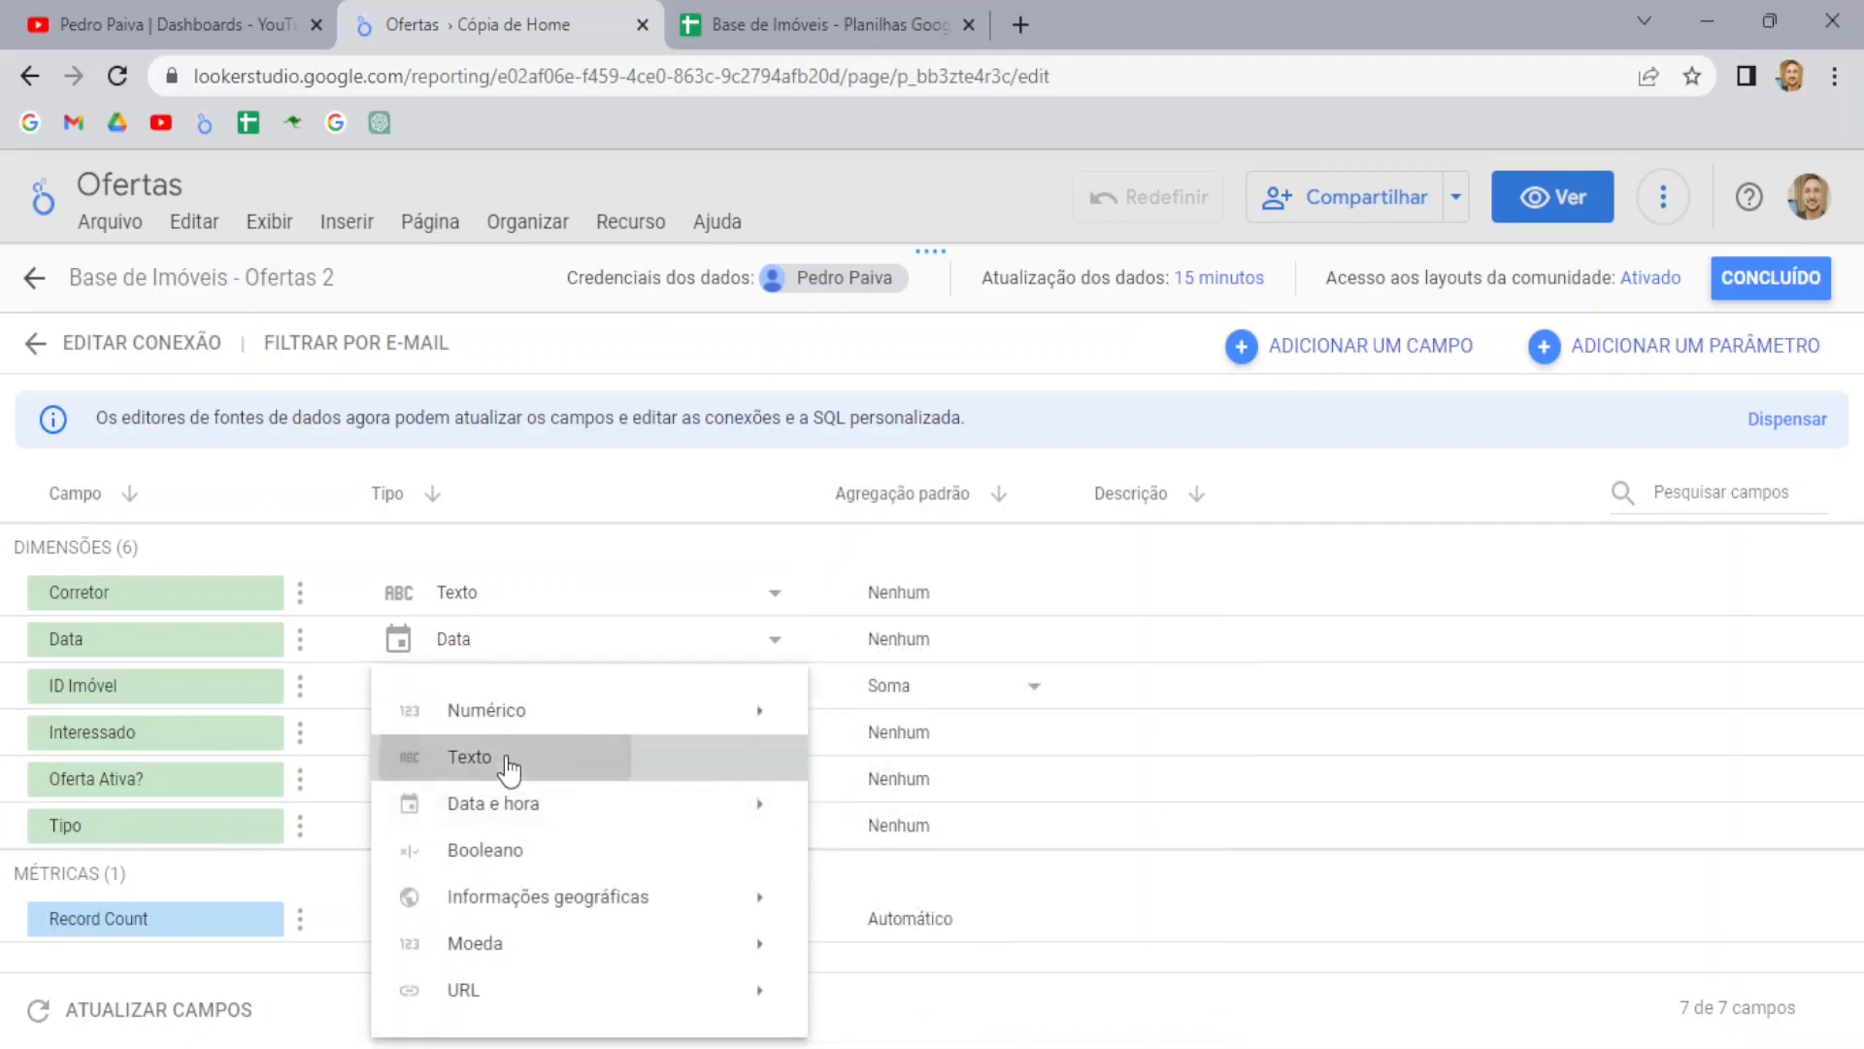
click(507, 759)
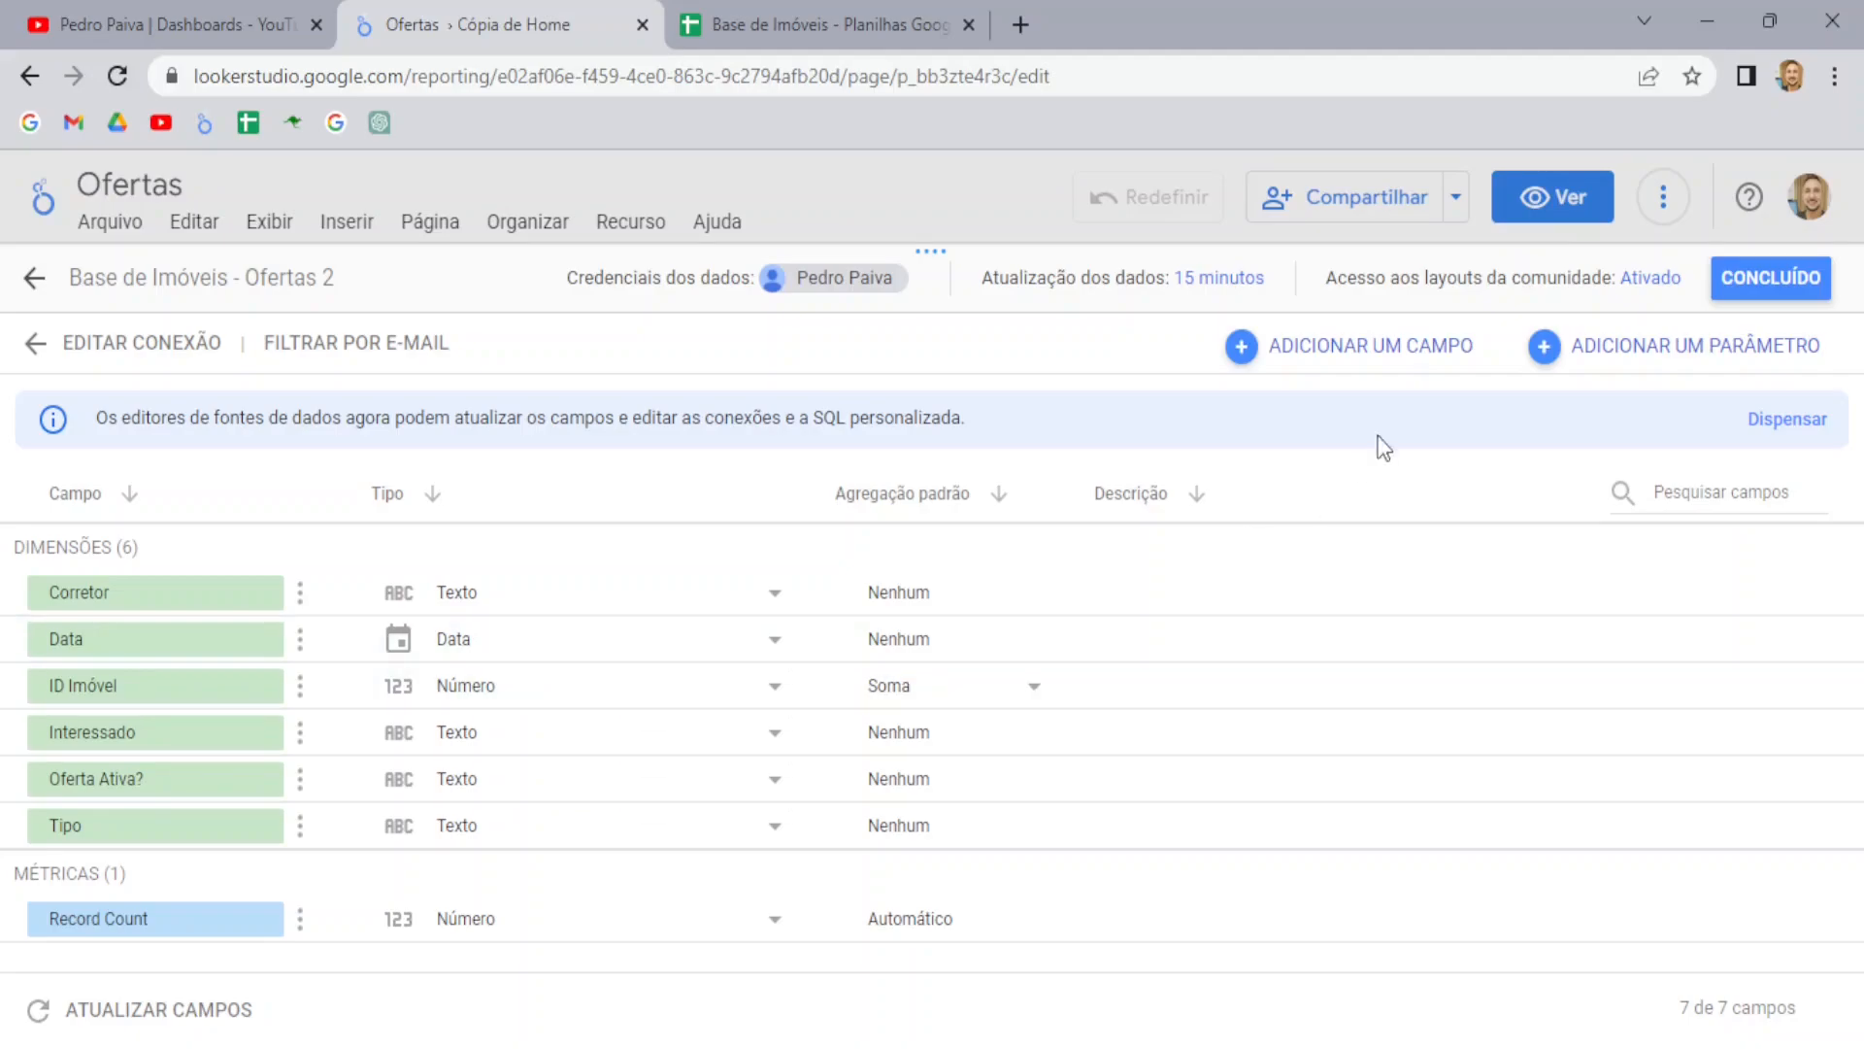
Add a calculated field named "Oferta Ativo?" to the "Base de Imóveis - Ofertas 2" data source
click(1371, 351)
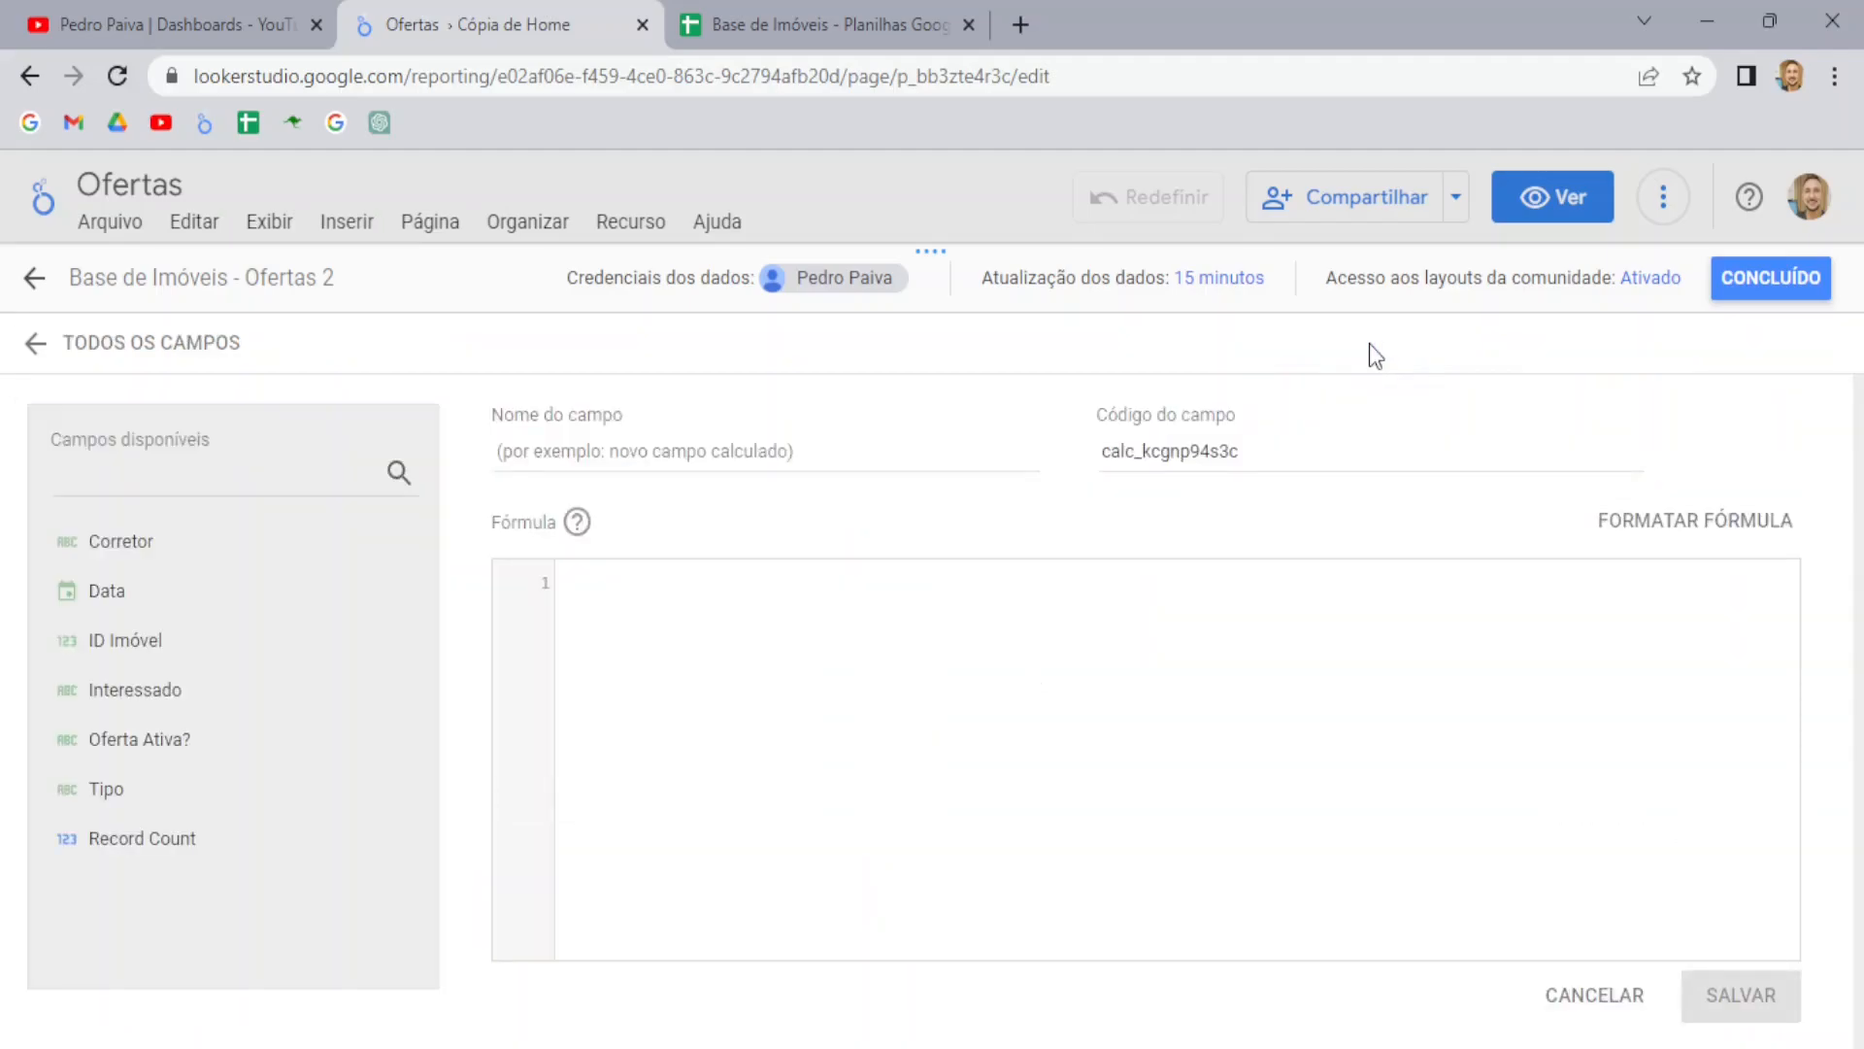
click(645, 451)
text(Ofe)
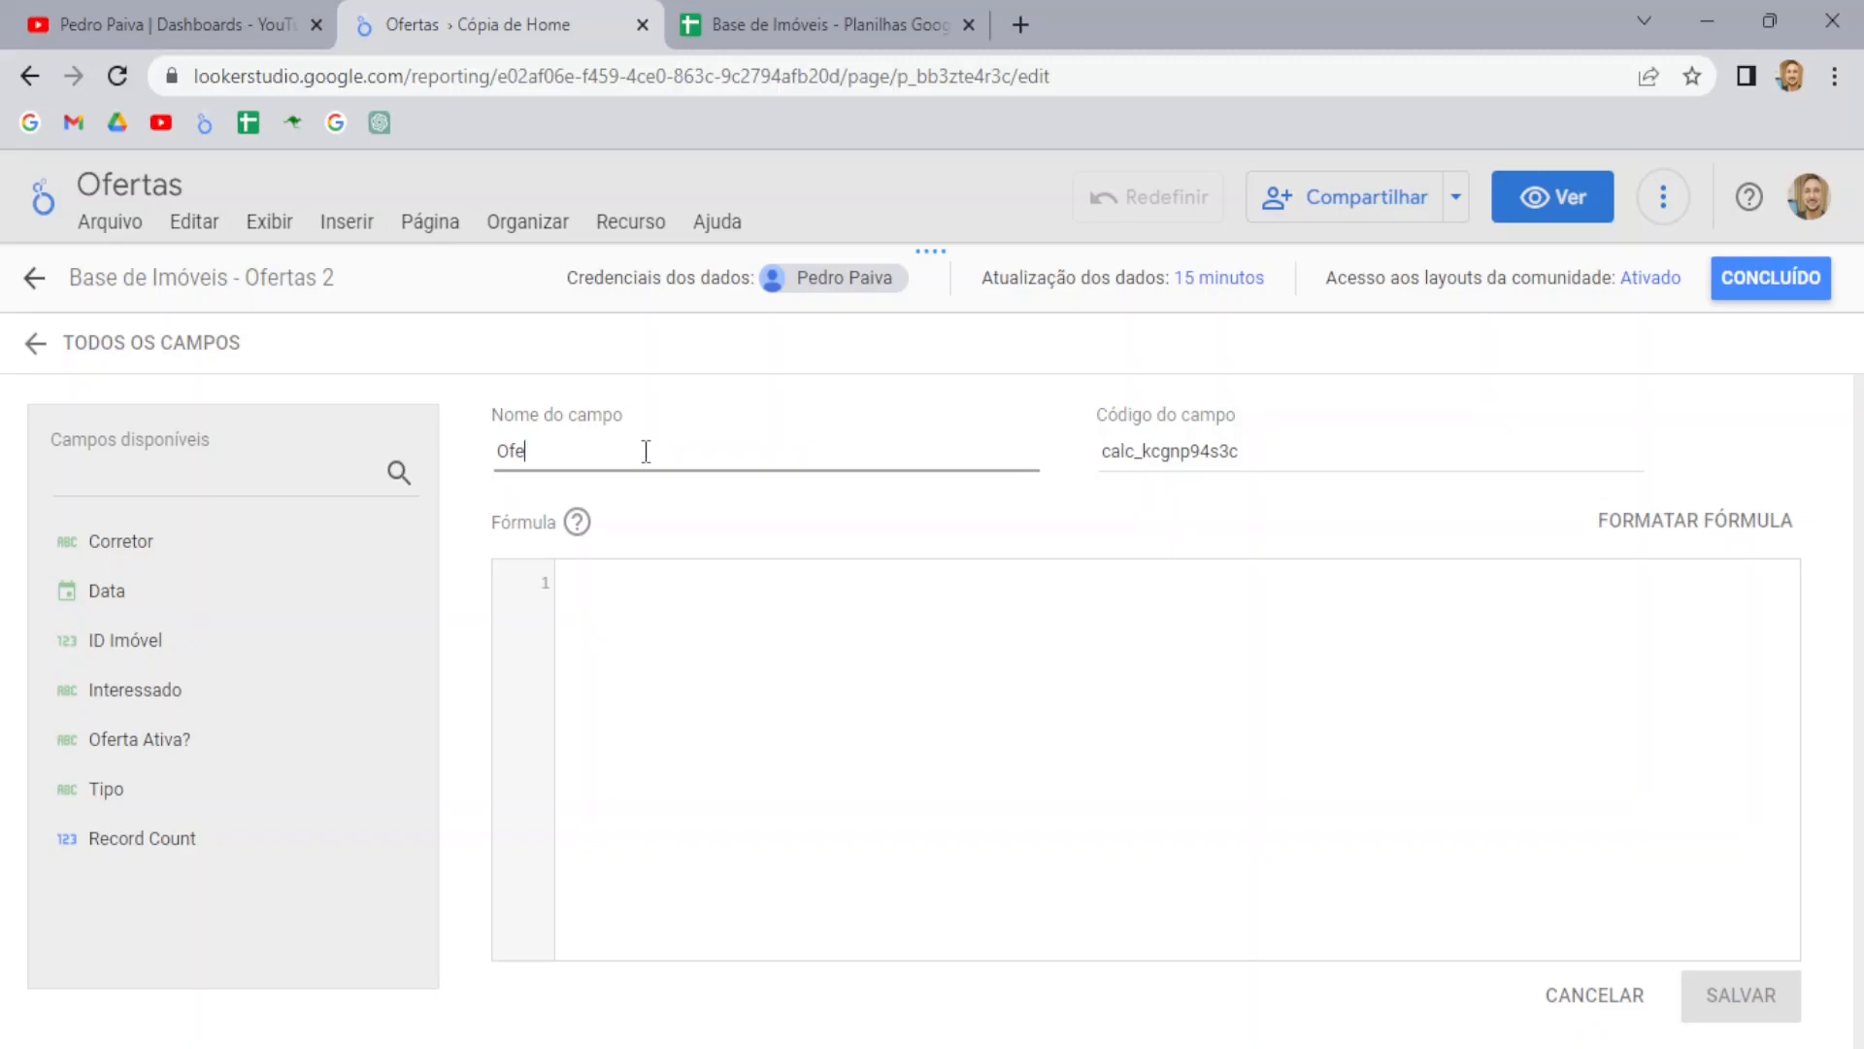
text(rta Ativo?)
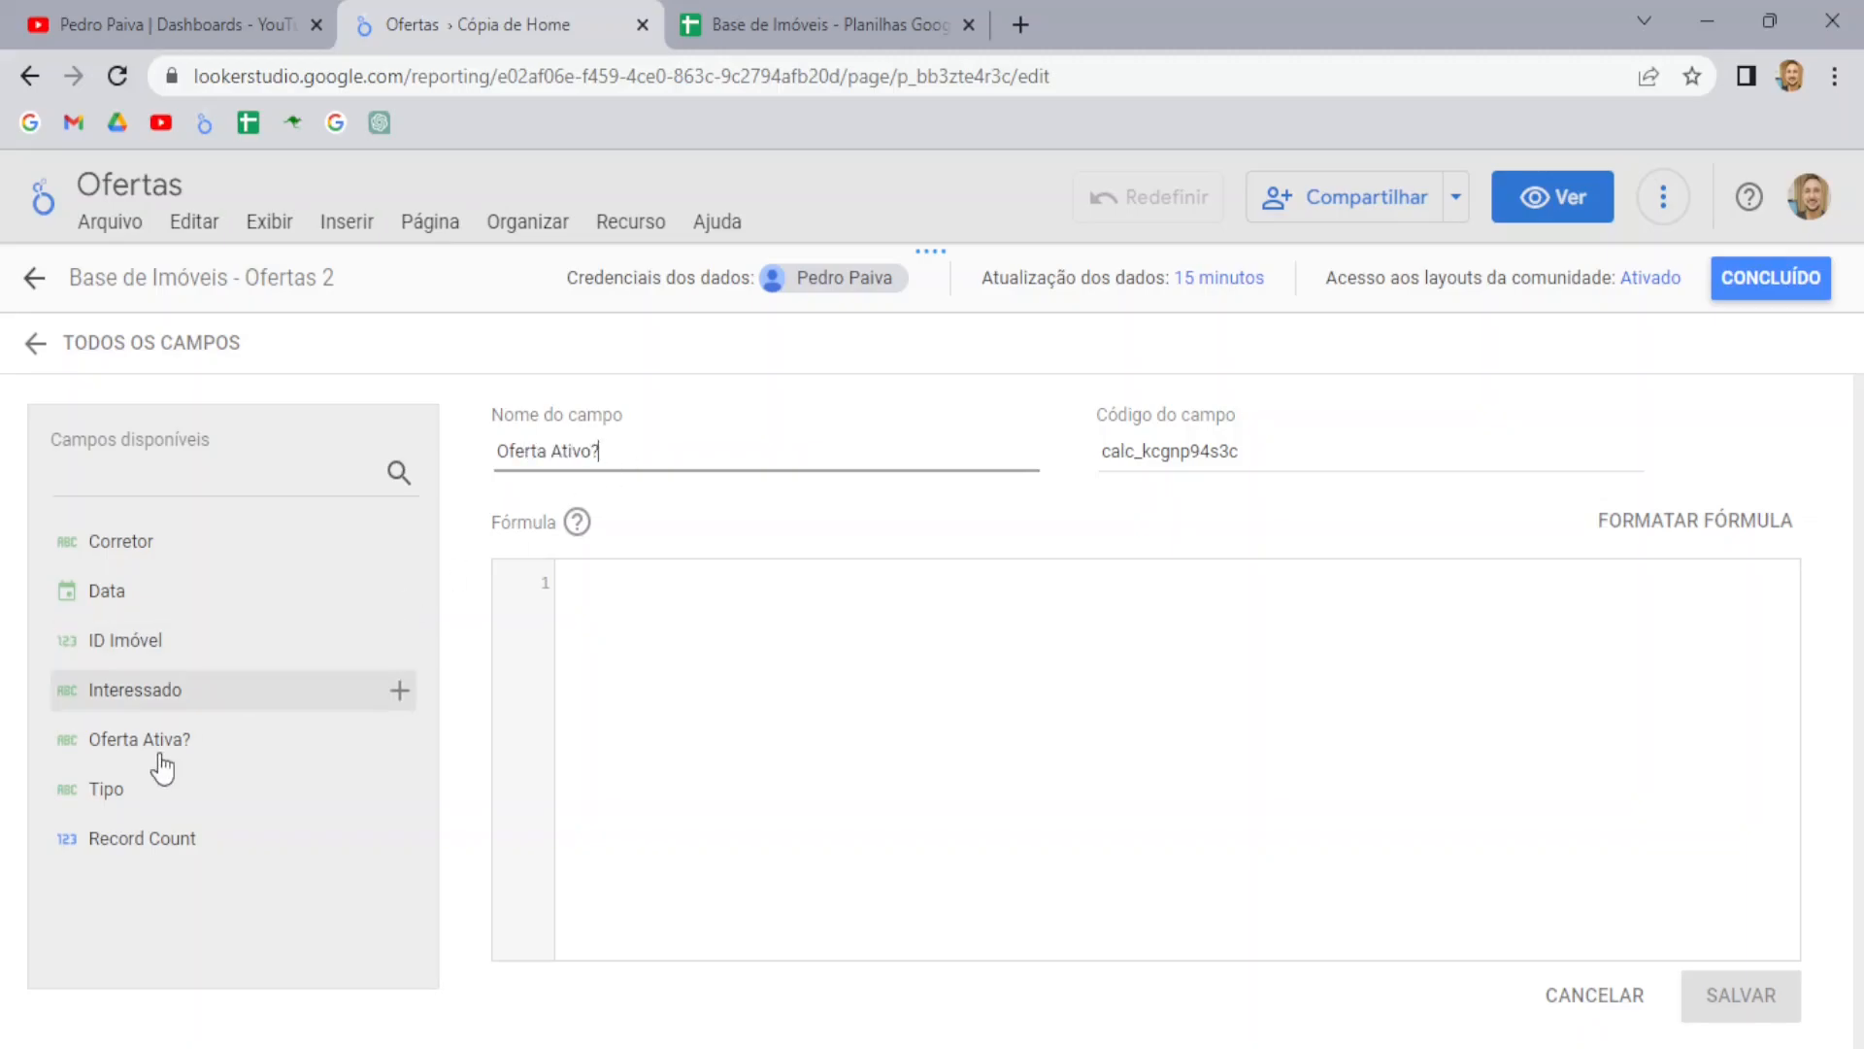
Start the "Oferta Ativo?" formula with CASE, adding a WHEN line that references the "Oferta Ativa?" field
click(631, 594)
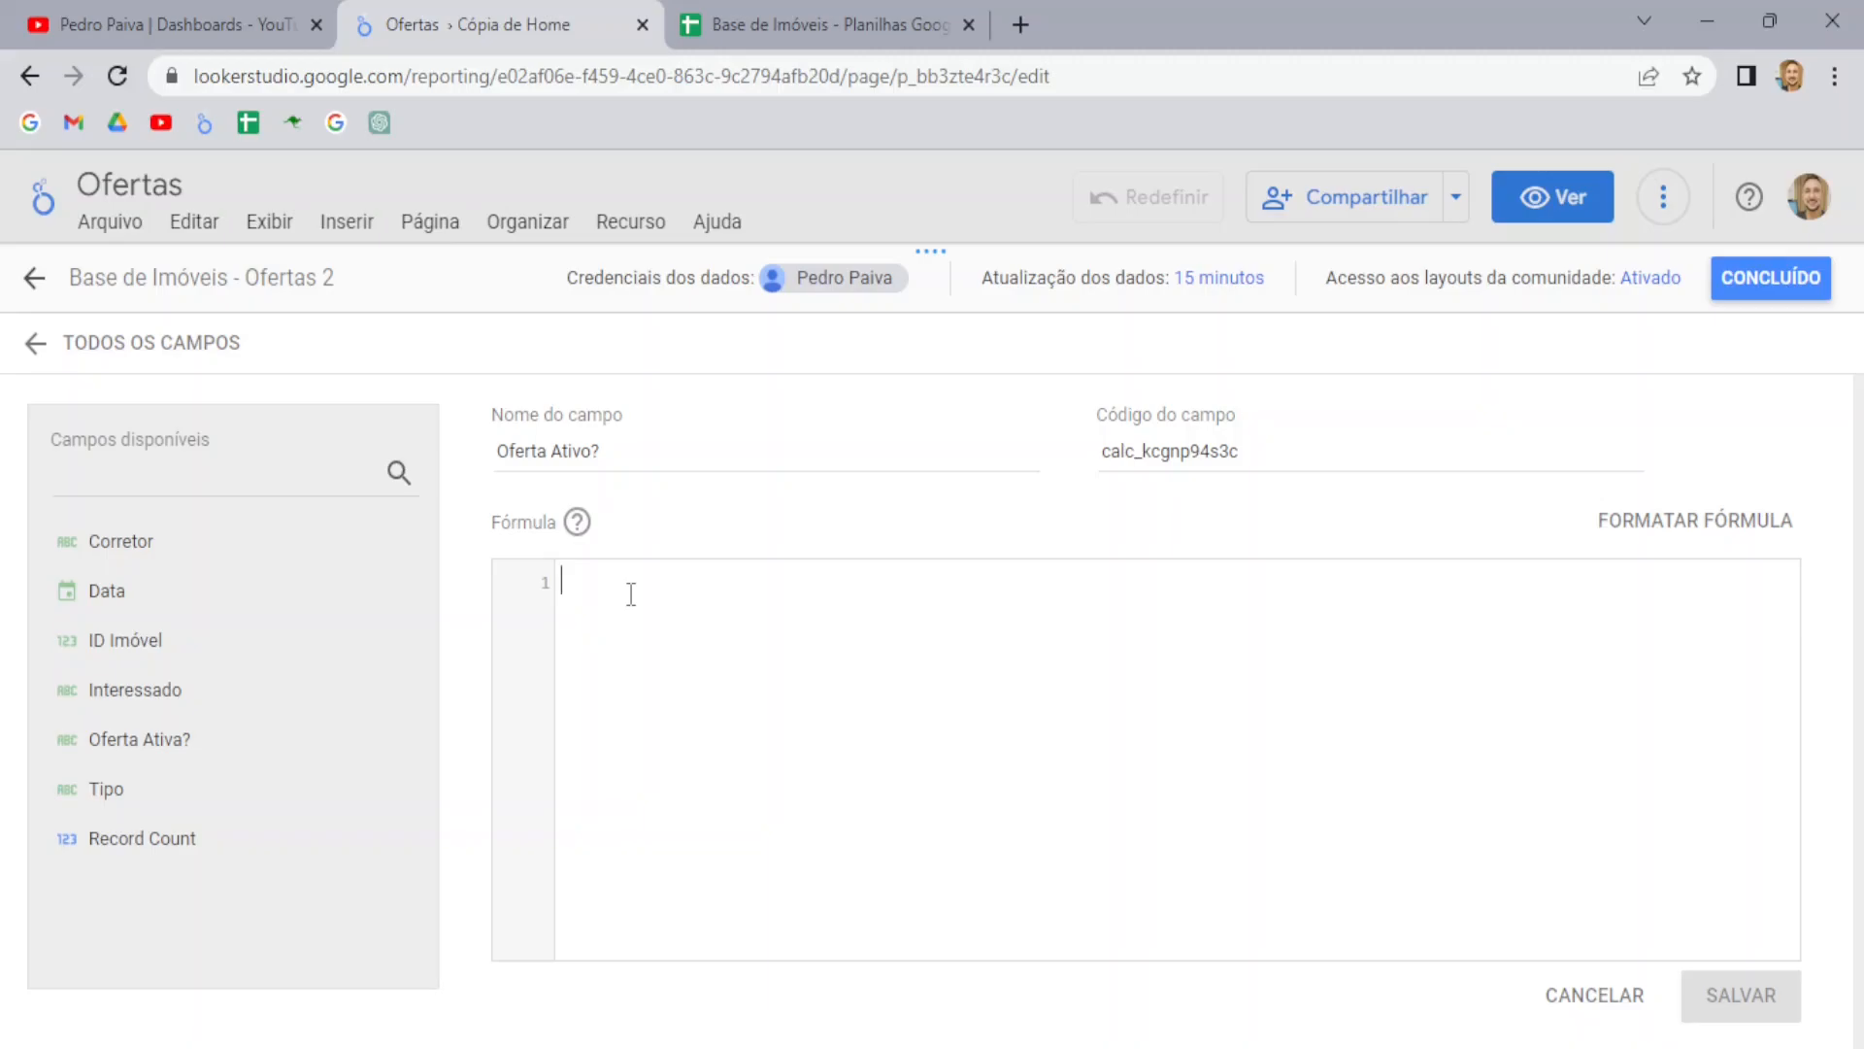
text(CAS)
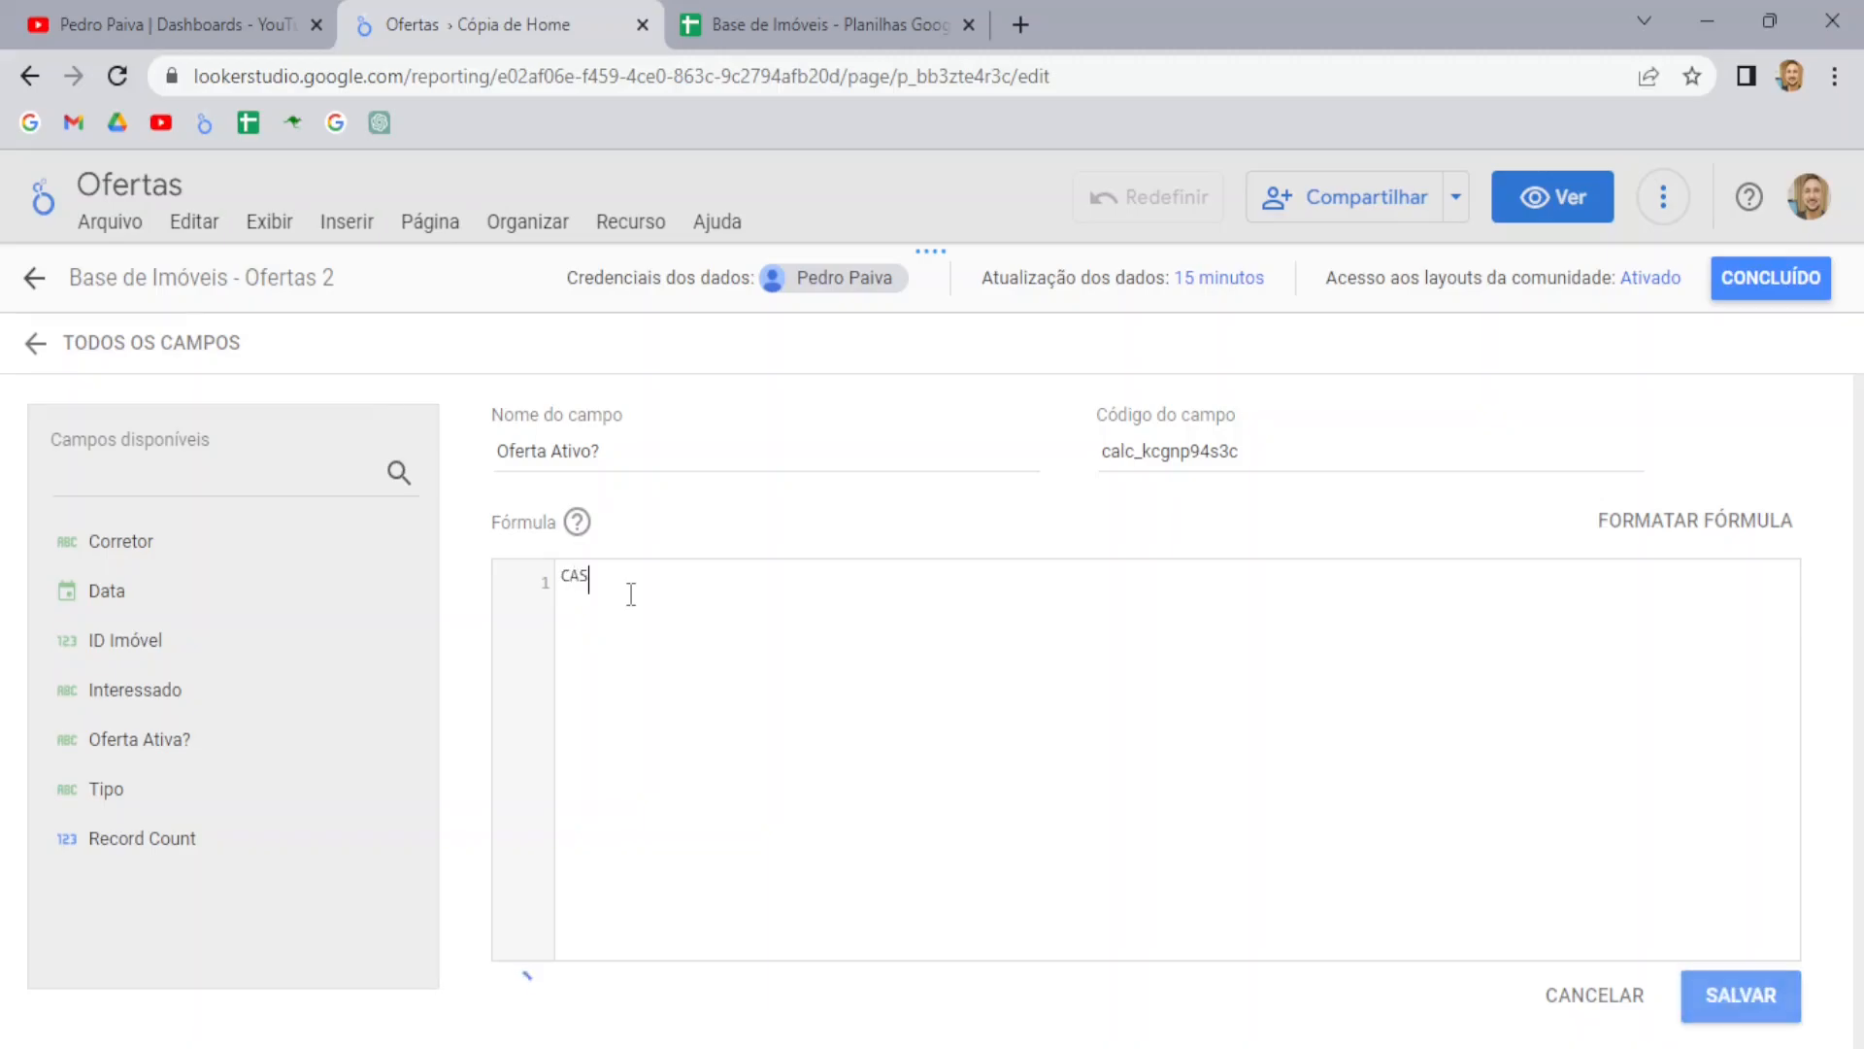
text(E WH)
key(BackSpace)
key(BackSpace)
key(BackSpace)
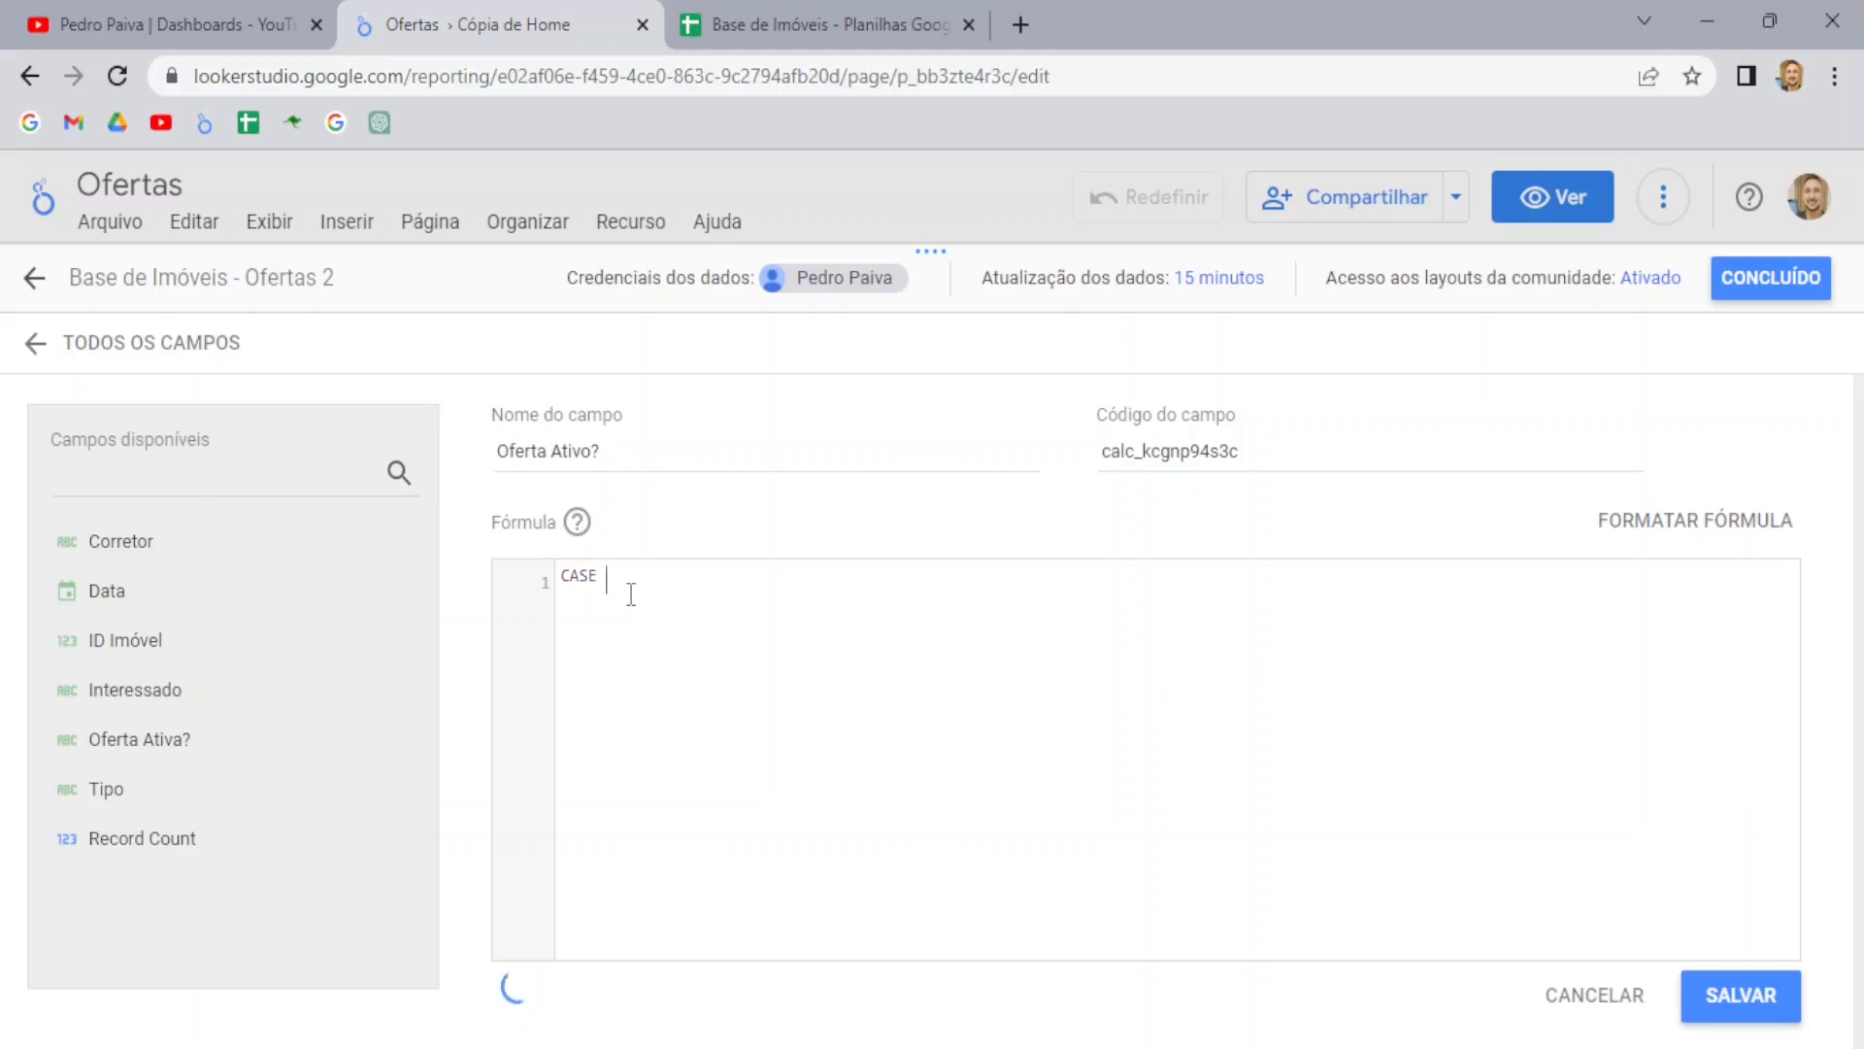
key(Return)
text(WHEN)
click(110, 743)
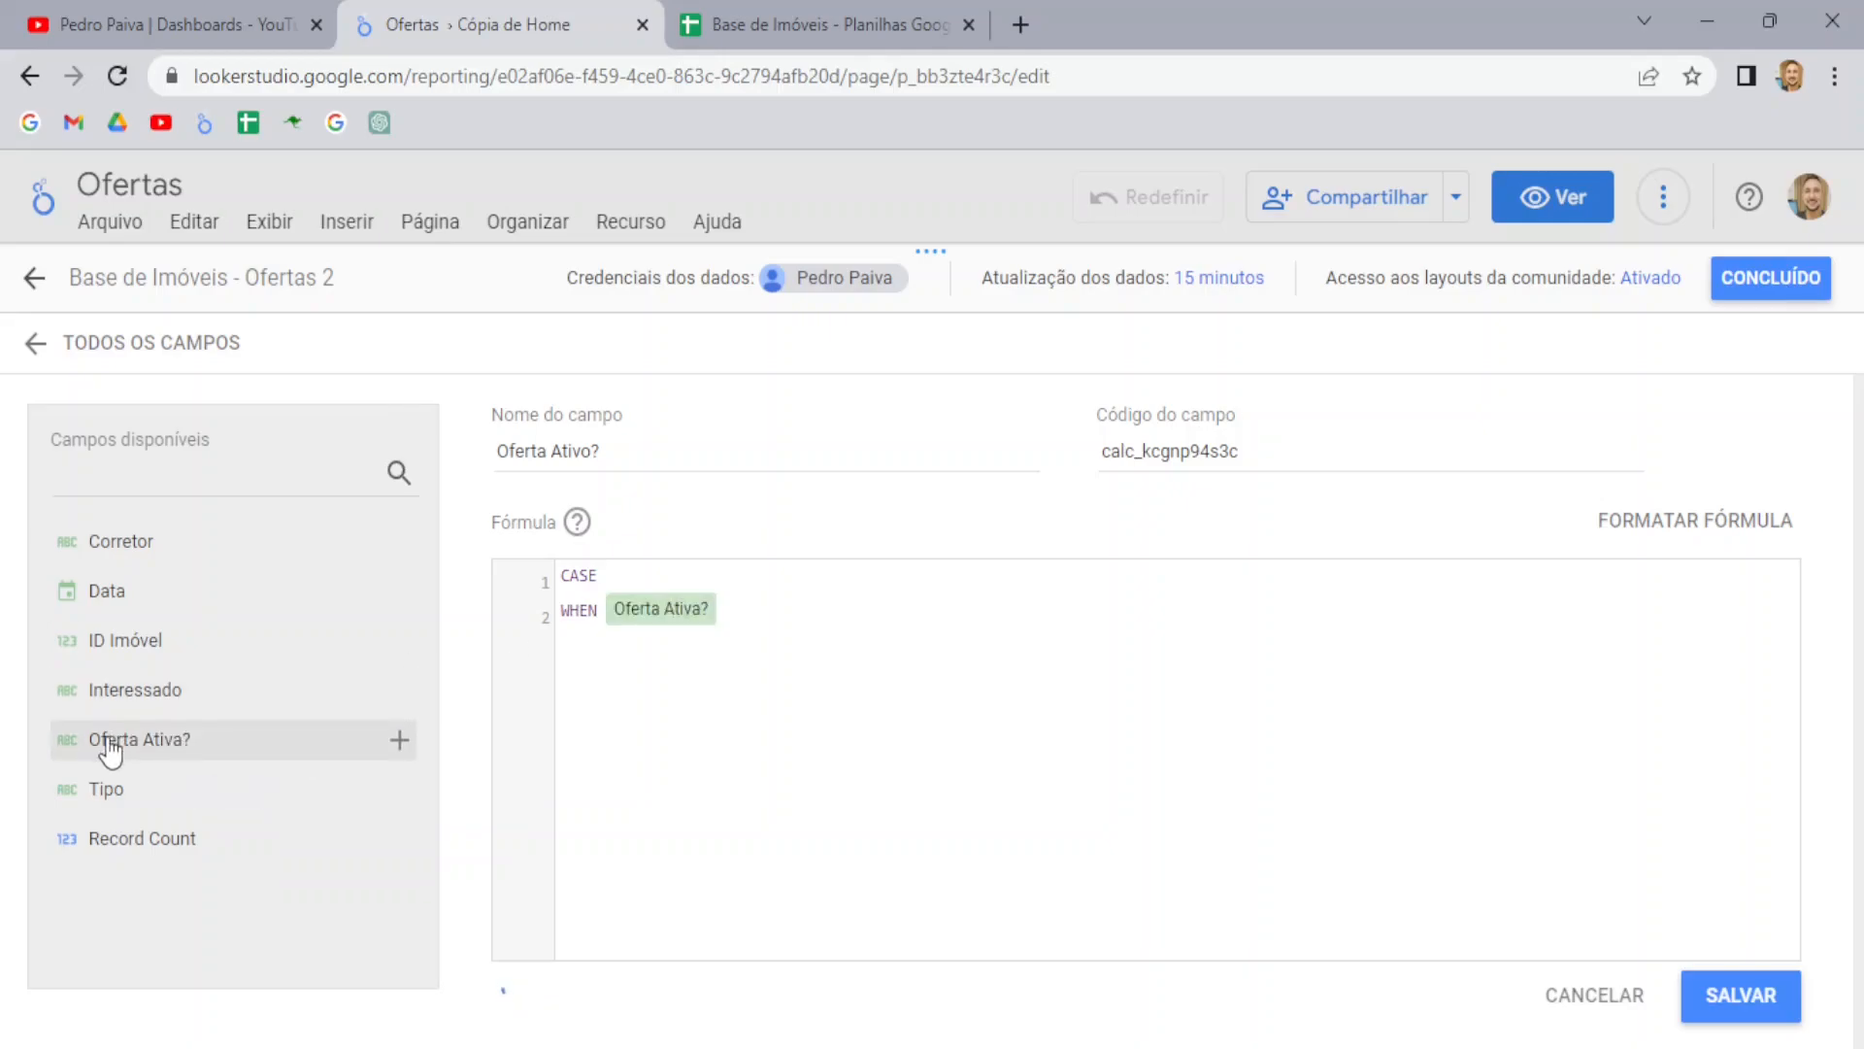
Complete the WHEN condition as = "SIM" THEN TRUE, checking the value's spelling in the Base de Imóveis spreadsheet
click(787, 611)
text(= "sim)
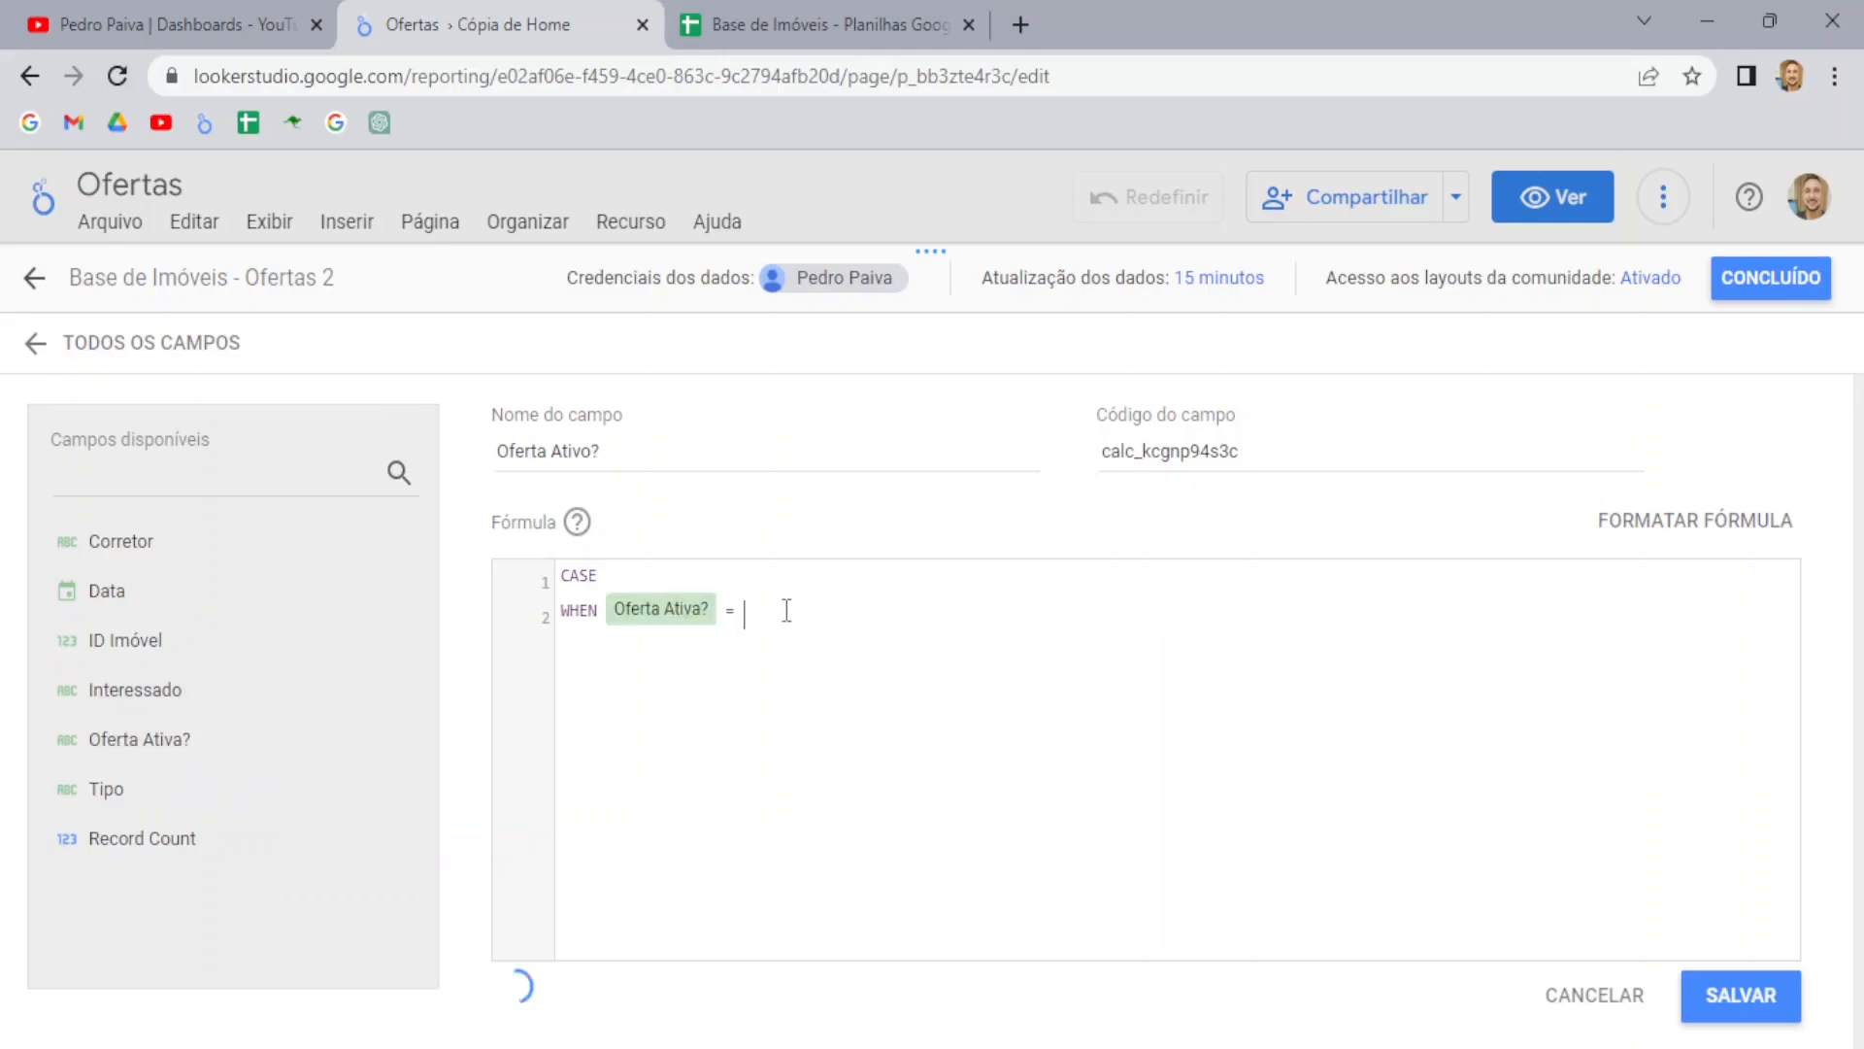
key(BackSpace)
key(BackSpace)
key(BackSpace)
text(SIM)
click(864, 22)
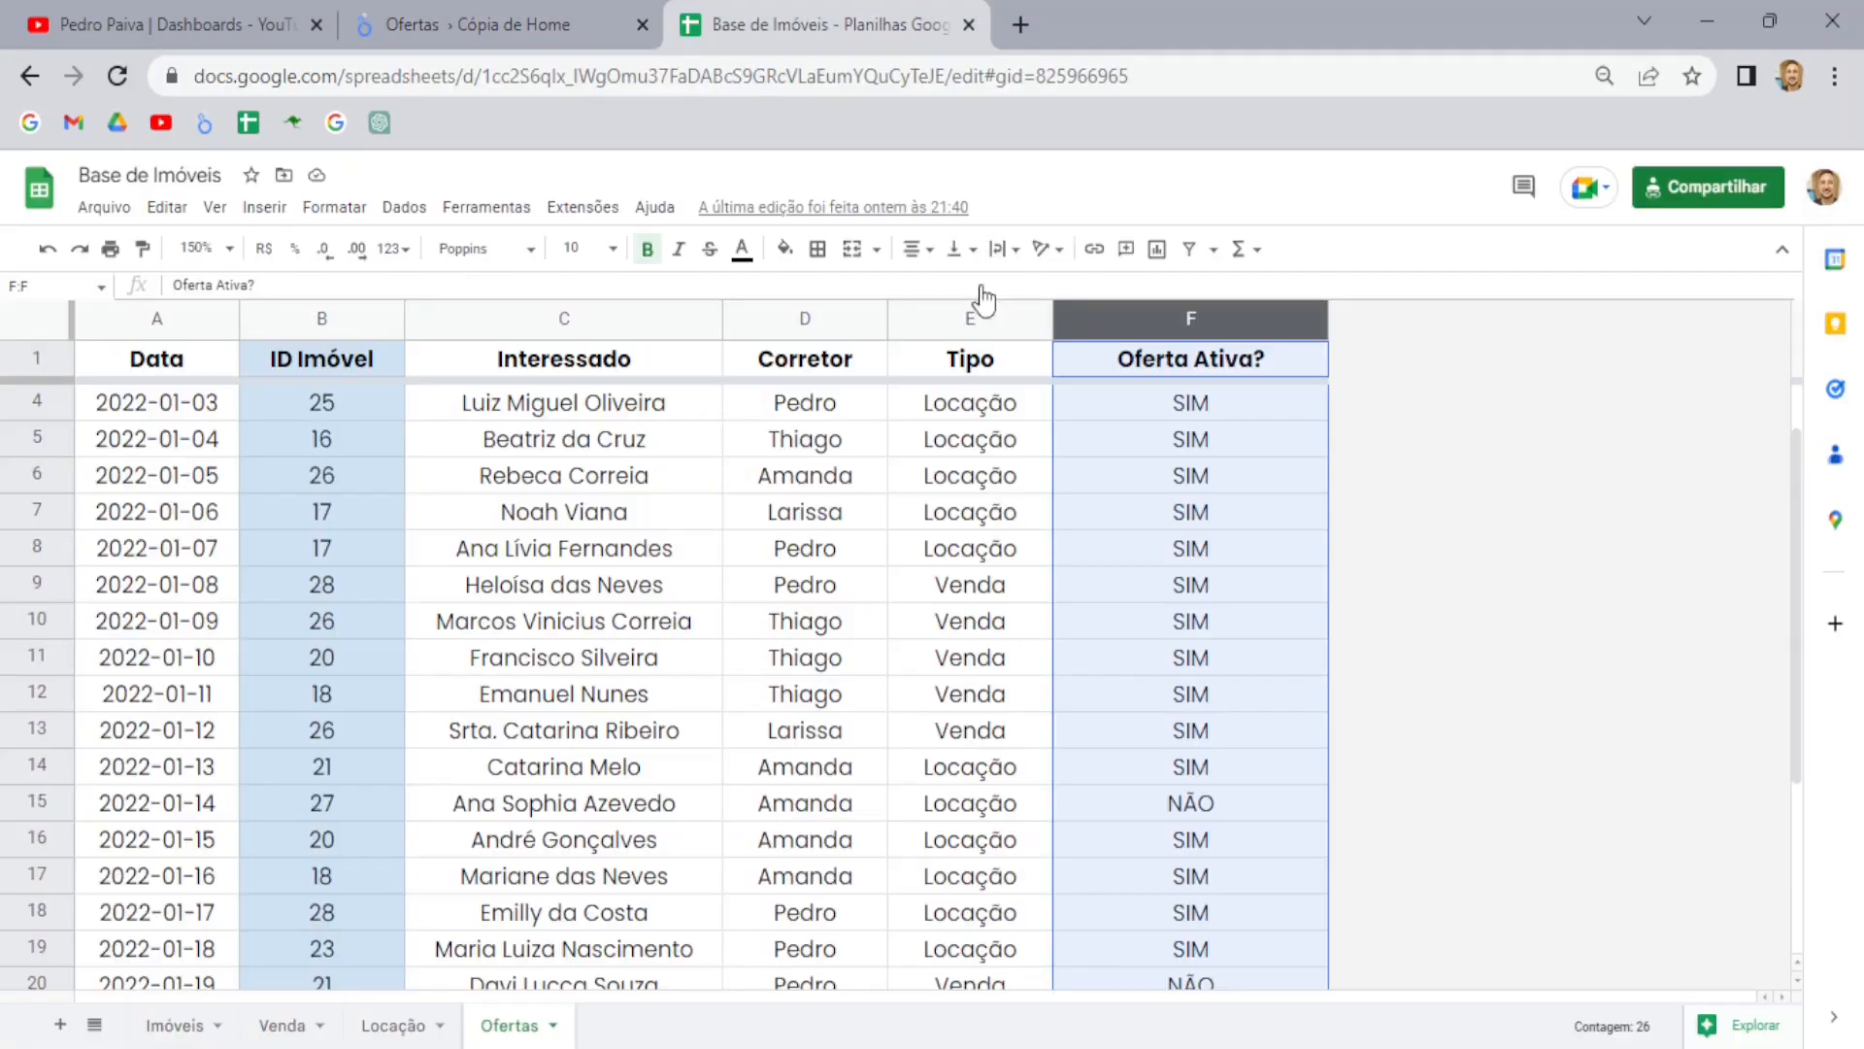
click(1157, 612)
click(573, 21)
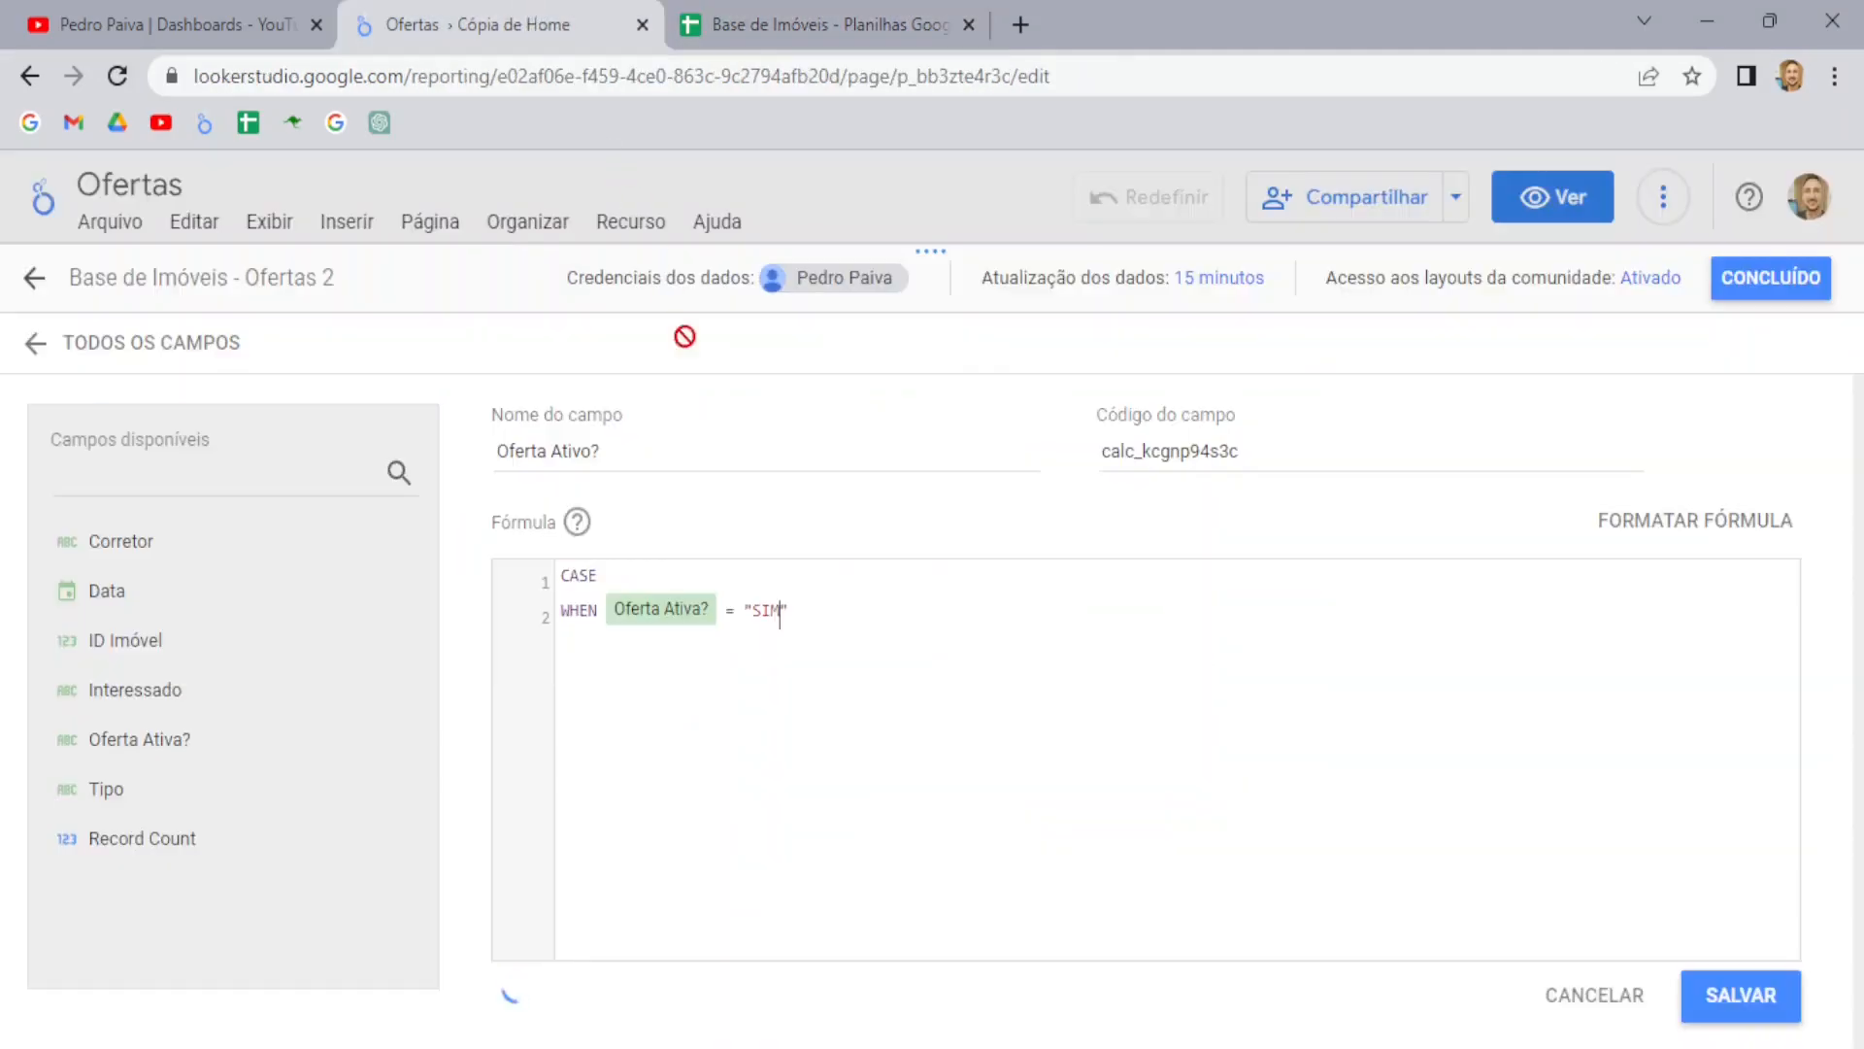
click(834, 604)
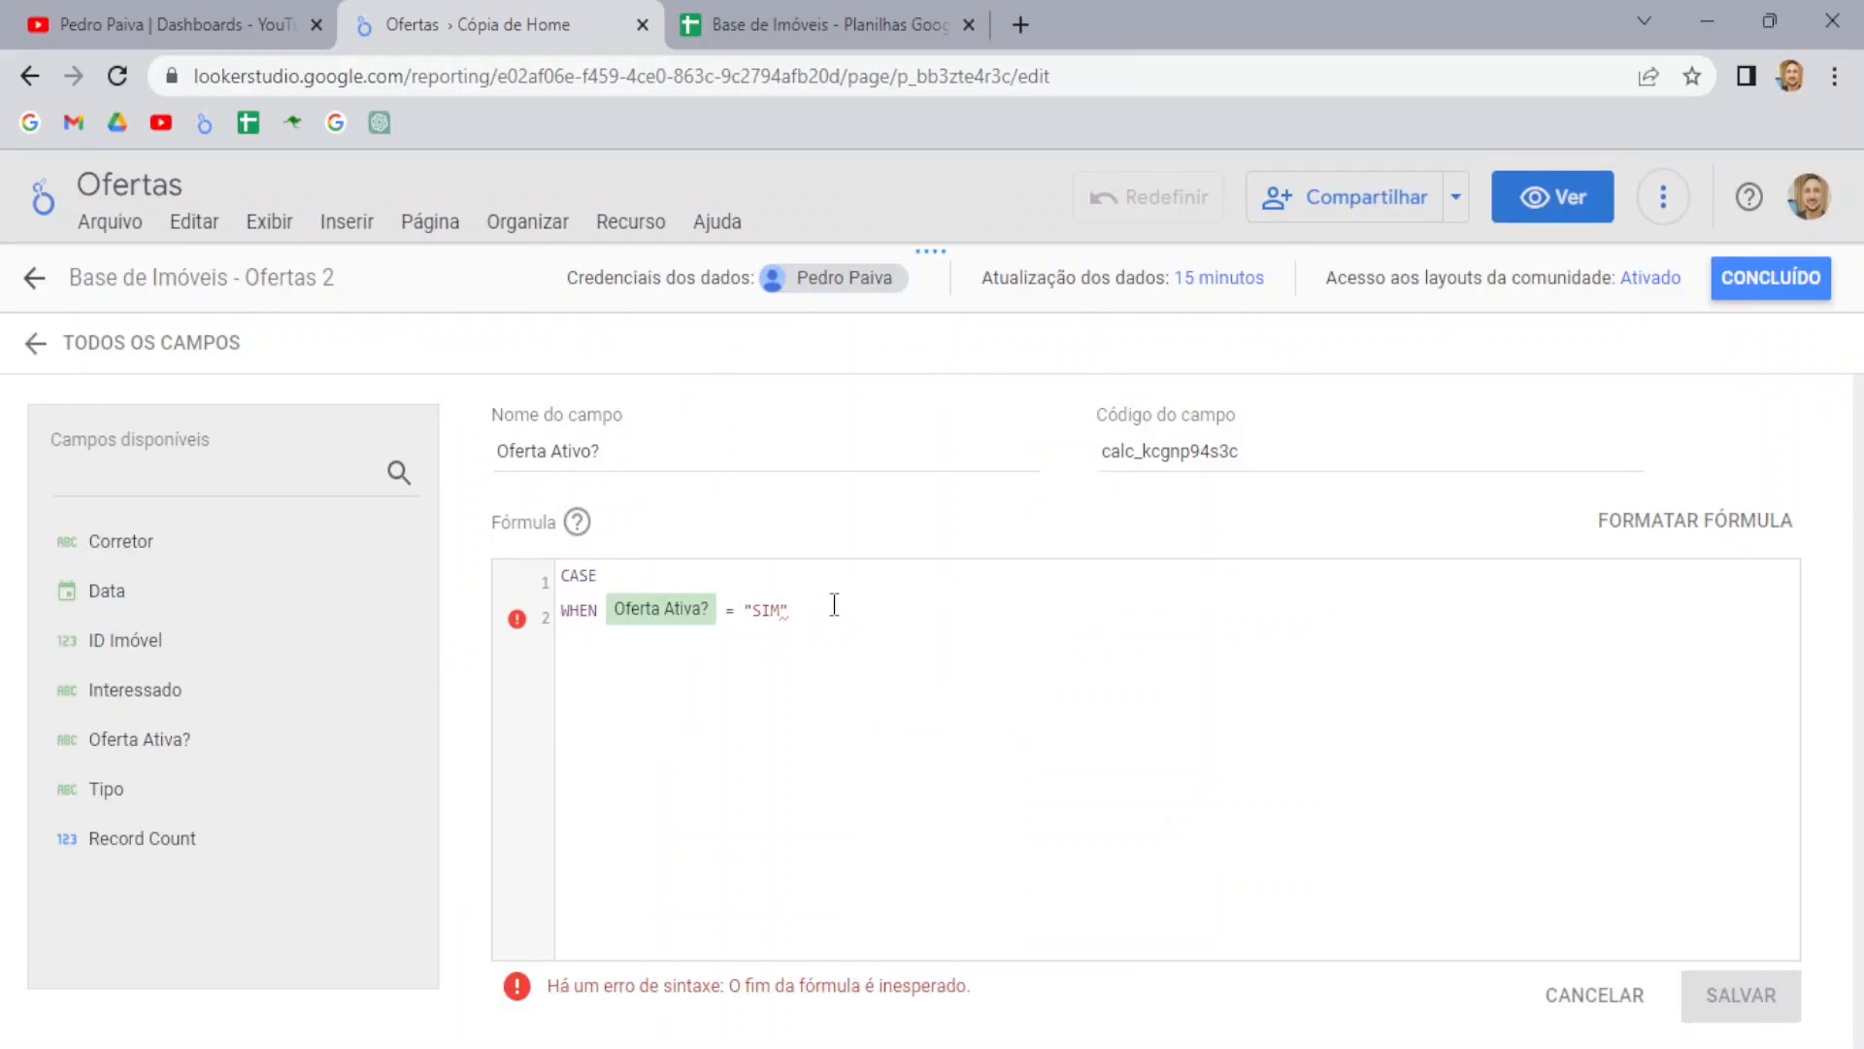
text(THEN TRUE)
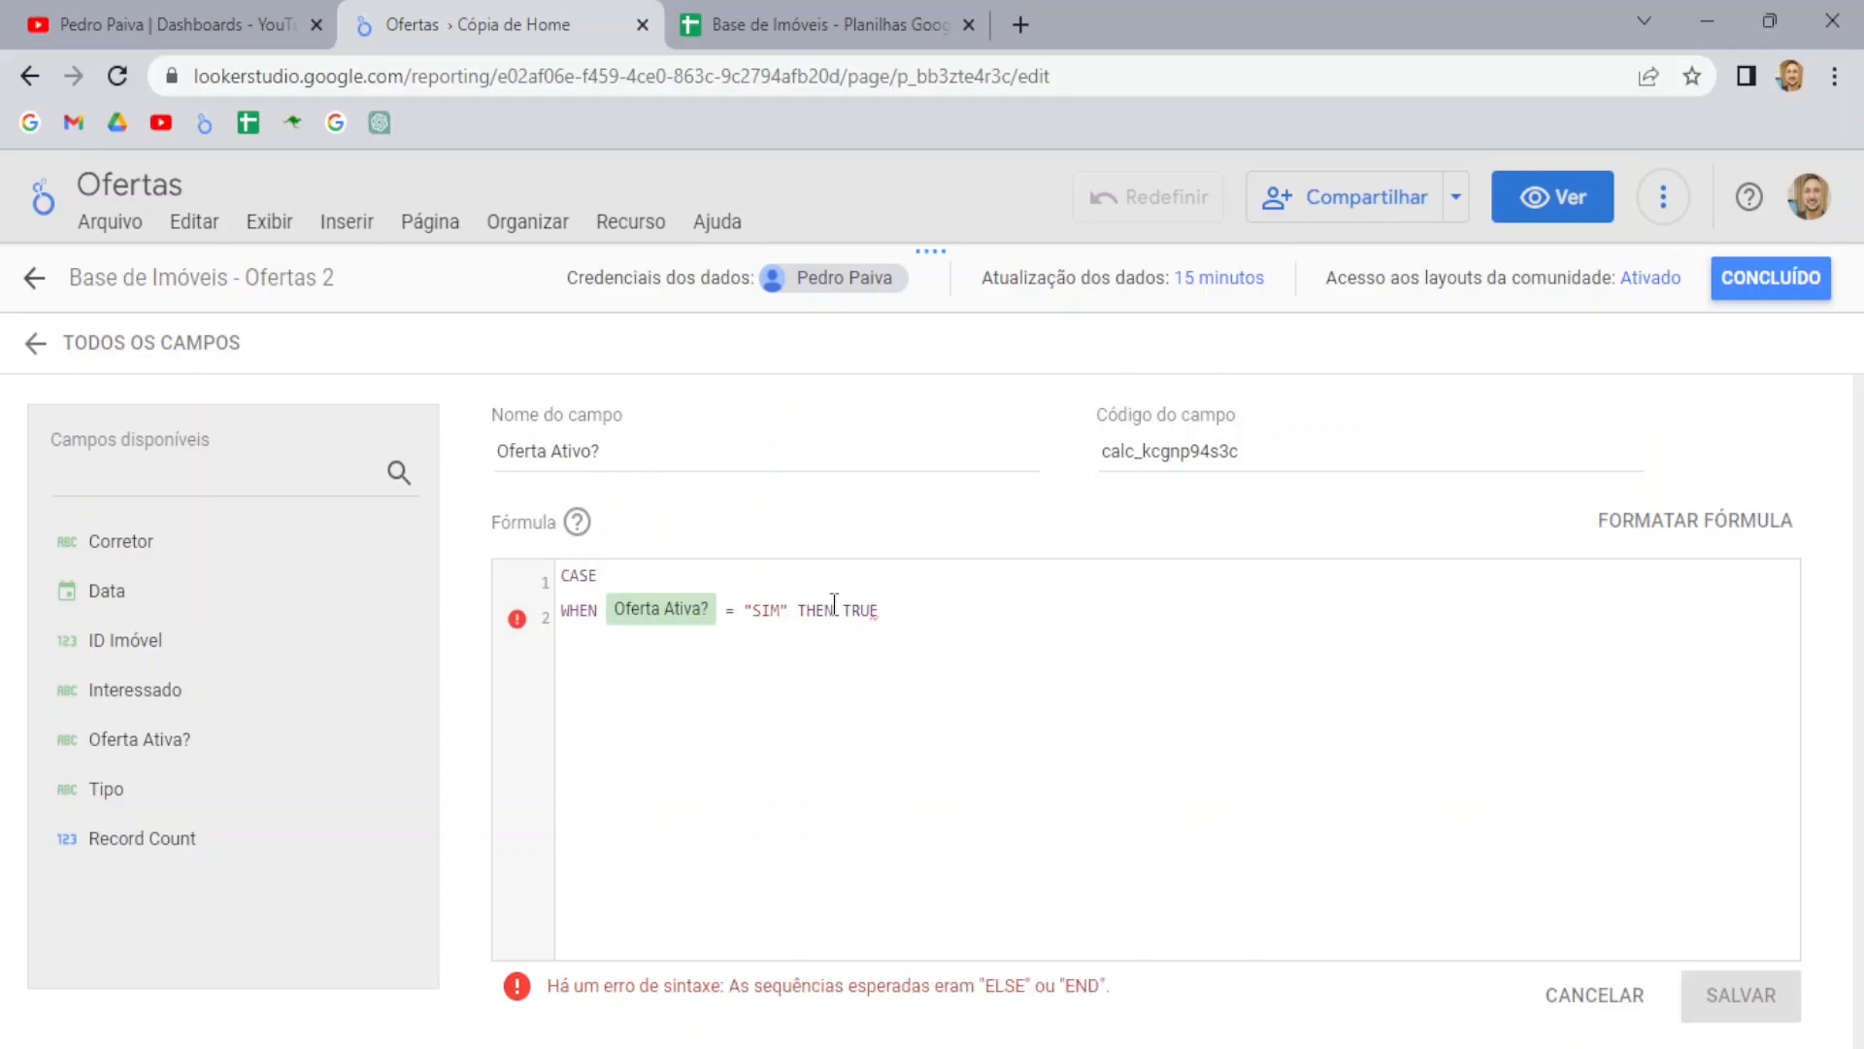
Examine the SIM and NÃO entries in the "Oferta Ativa?" column of the Base de Imóveis spreadsheet and return to the formula
click(901, 10)
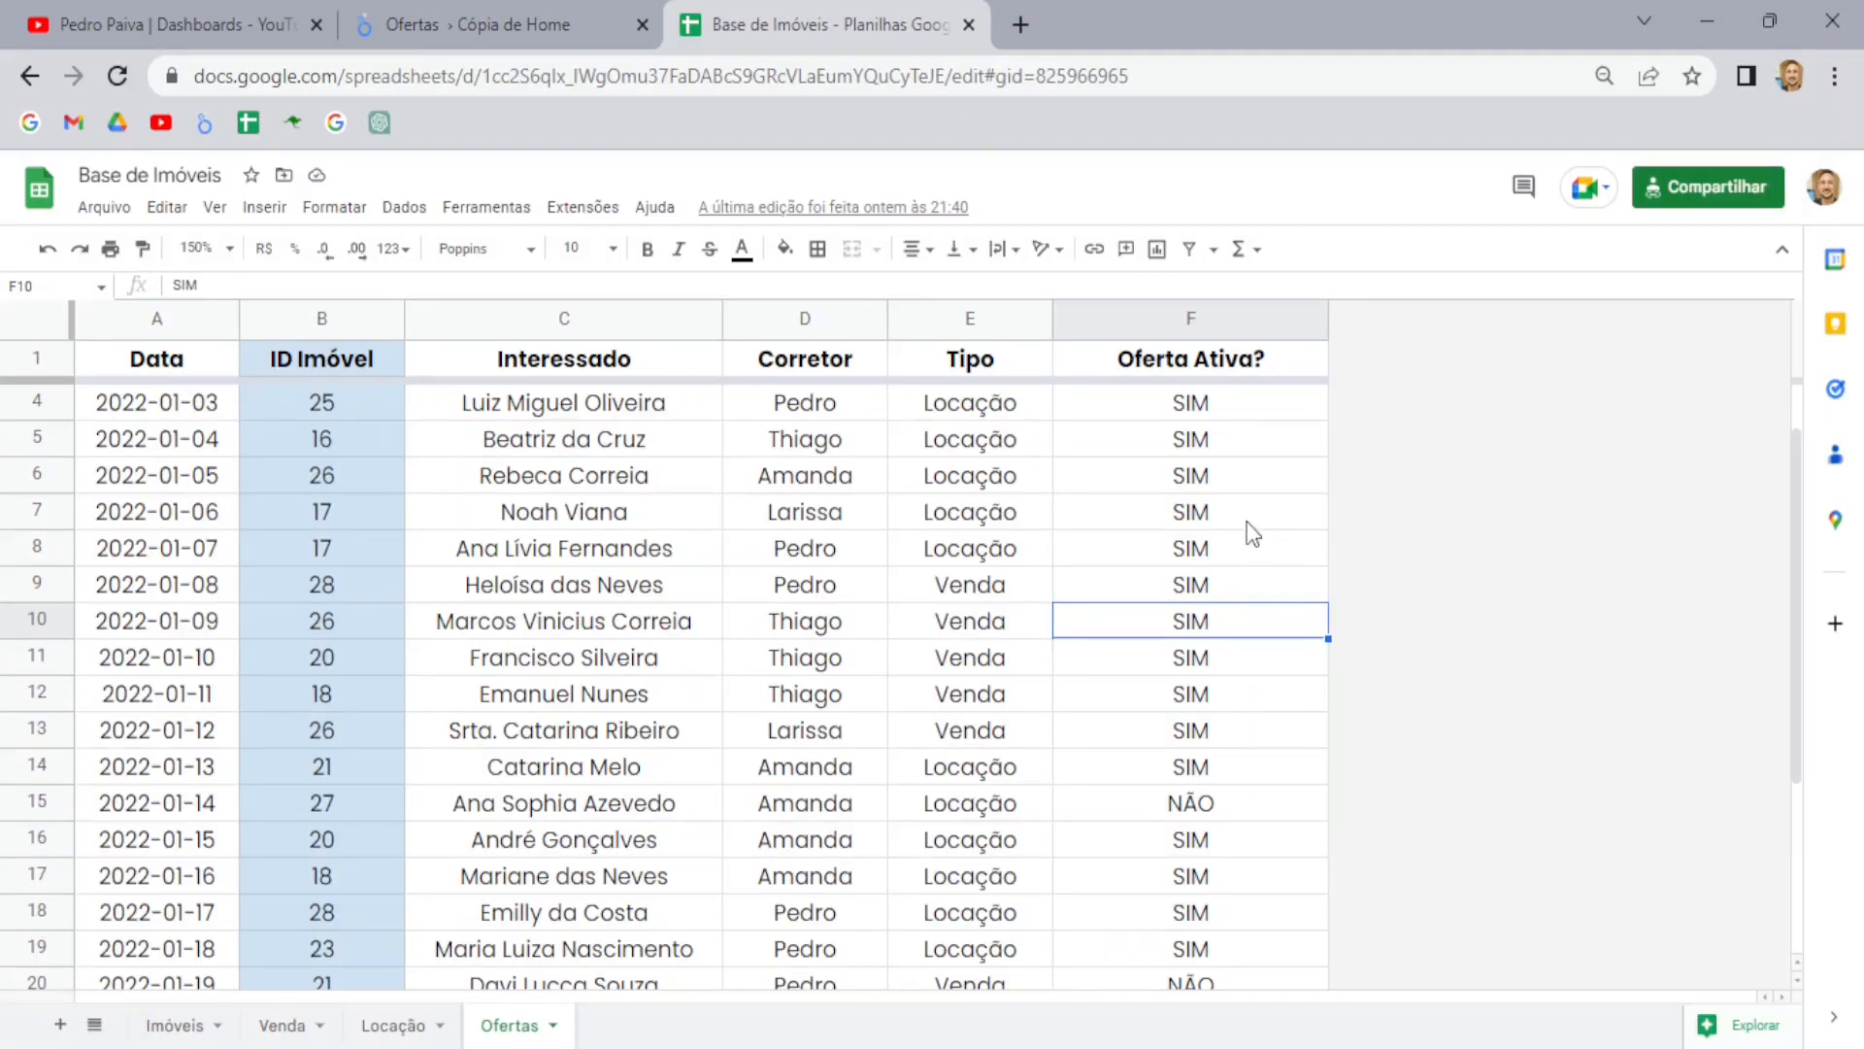
click(1248, 524)
click(1228, 812)
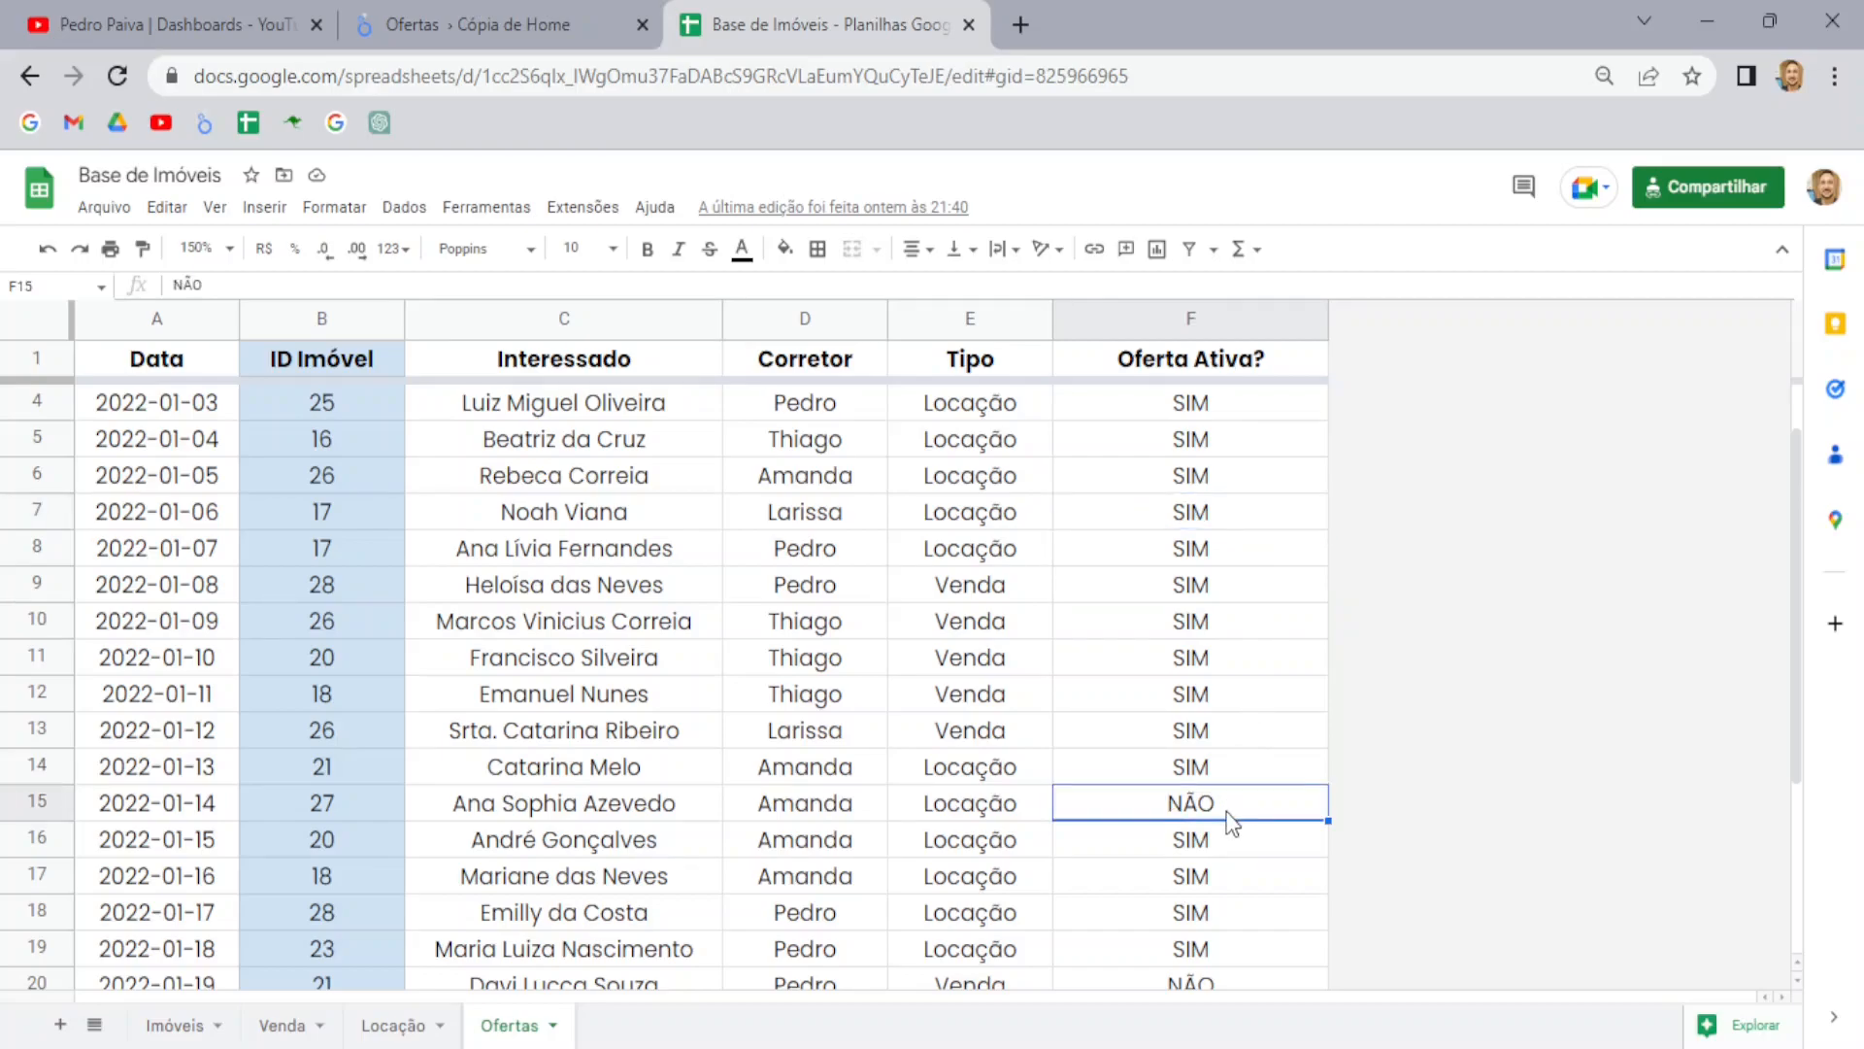
click(1189, 593)
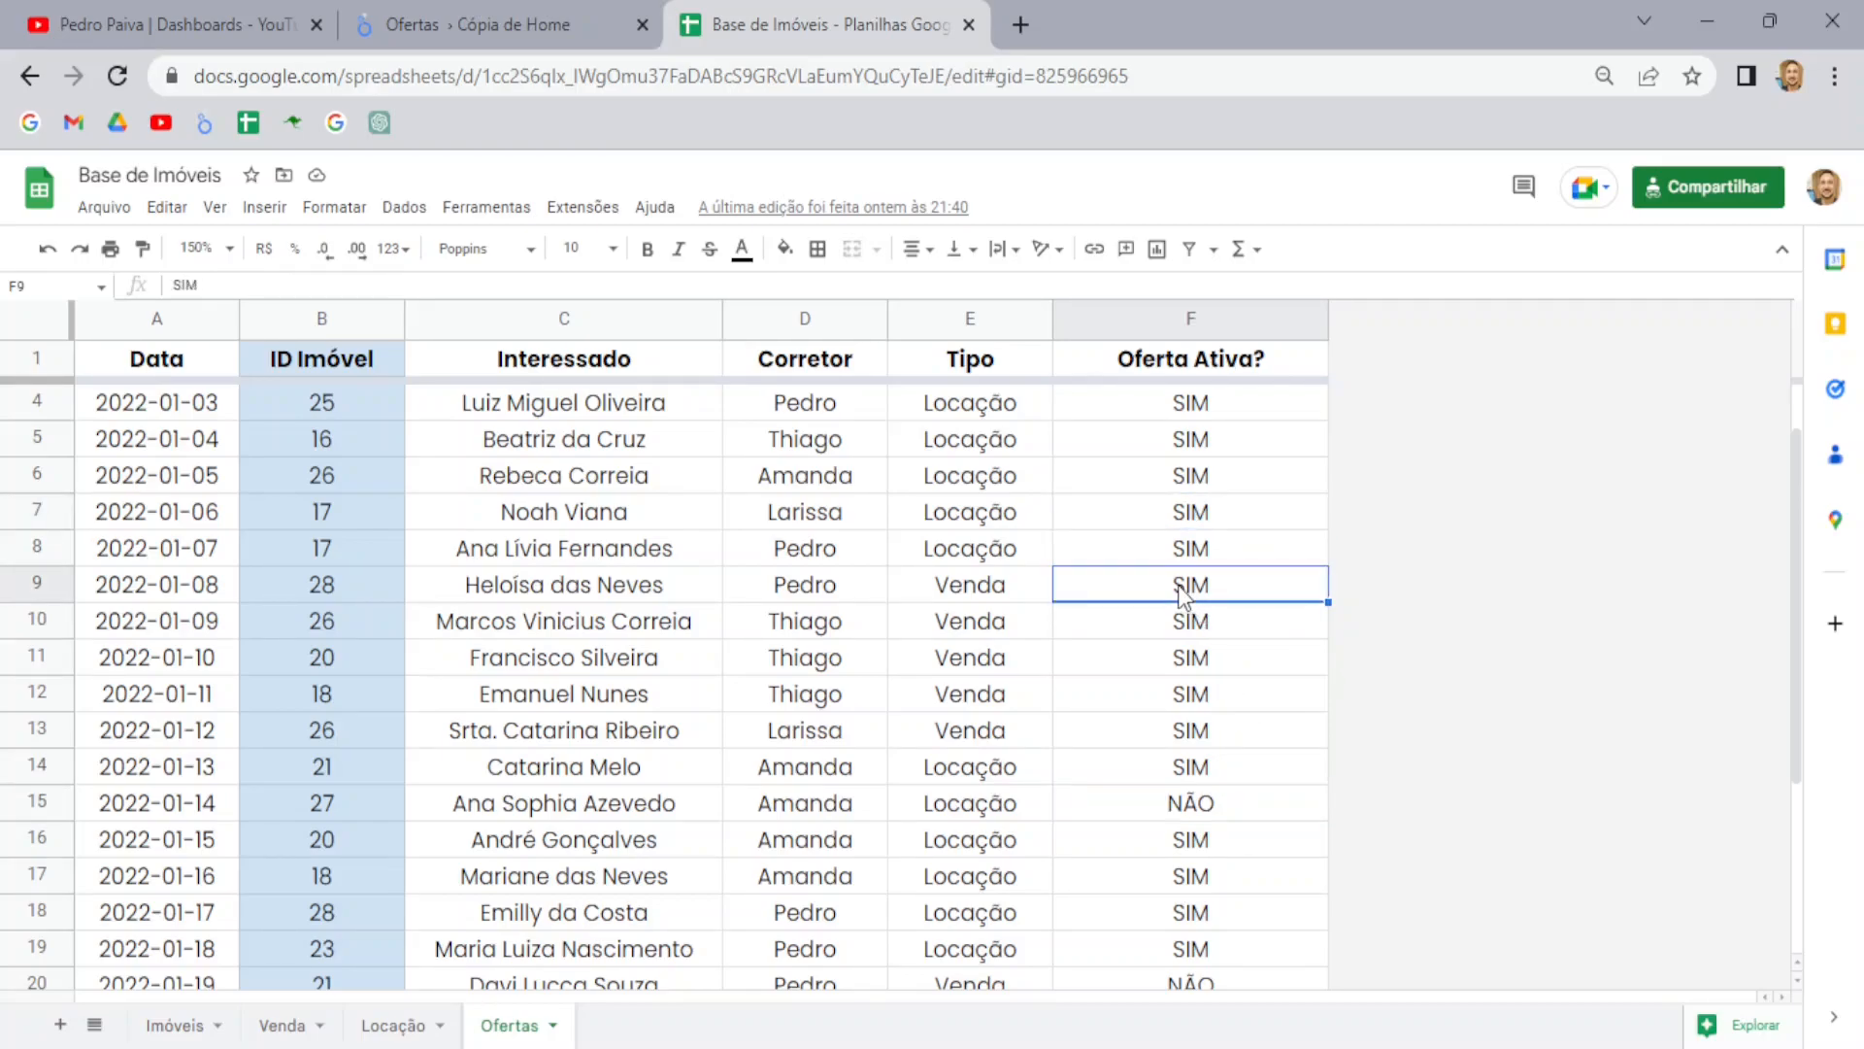
click(1188, 804)
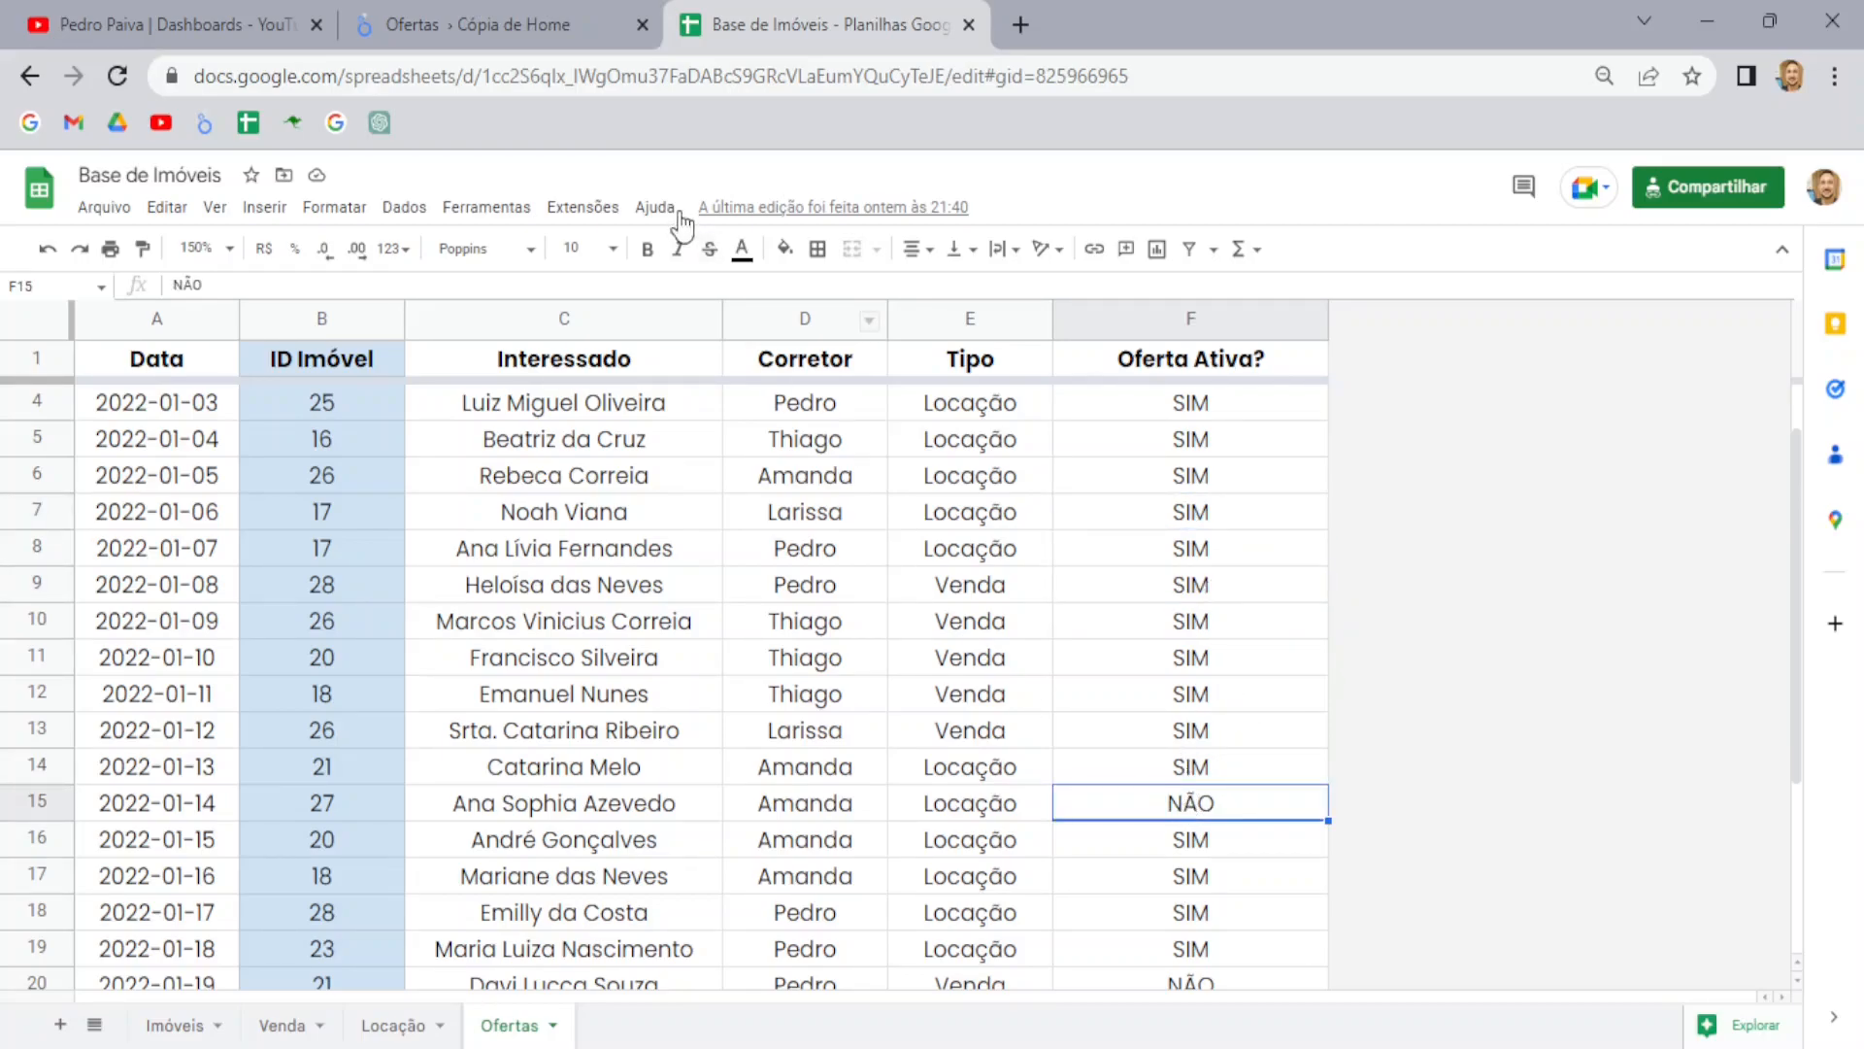
click(538, 4)
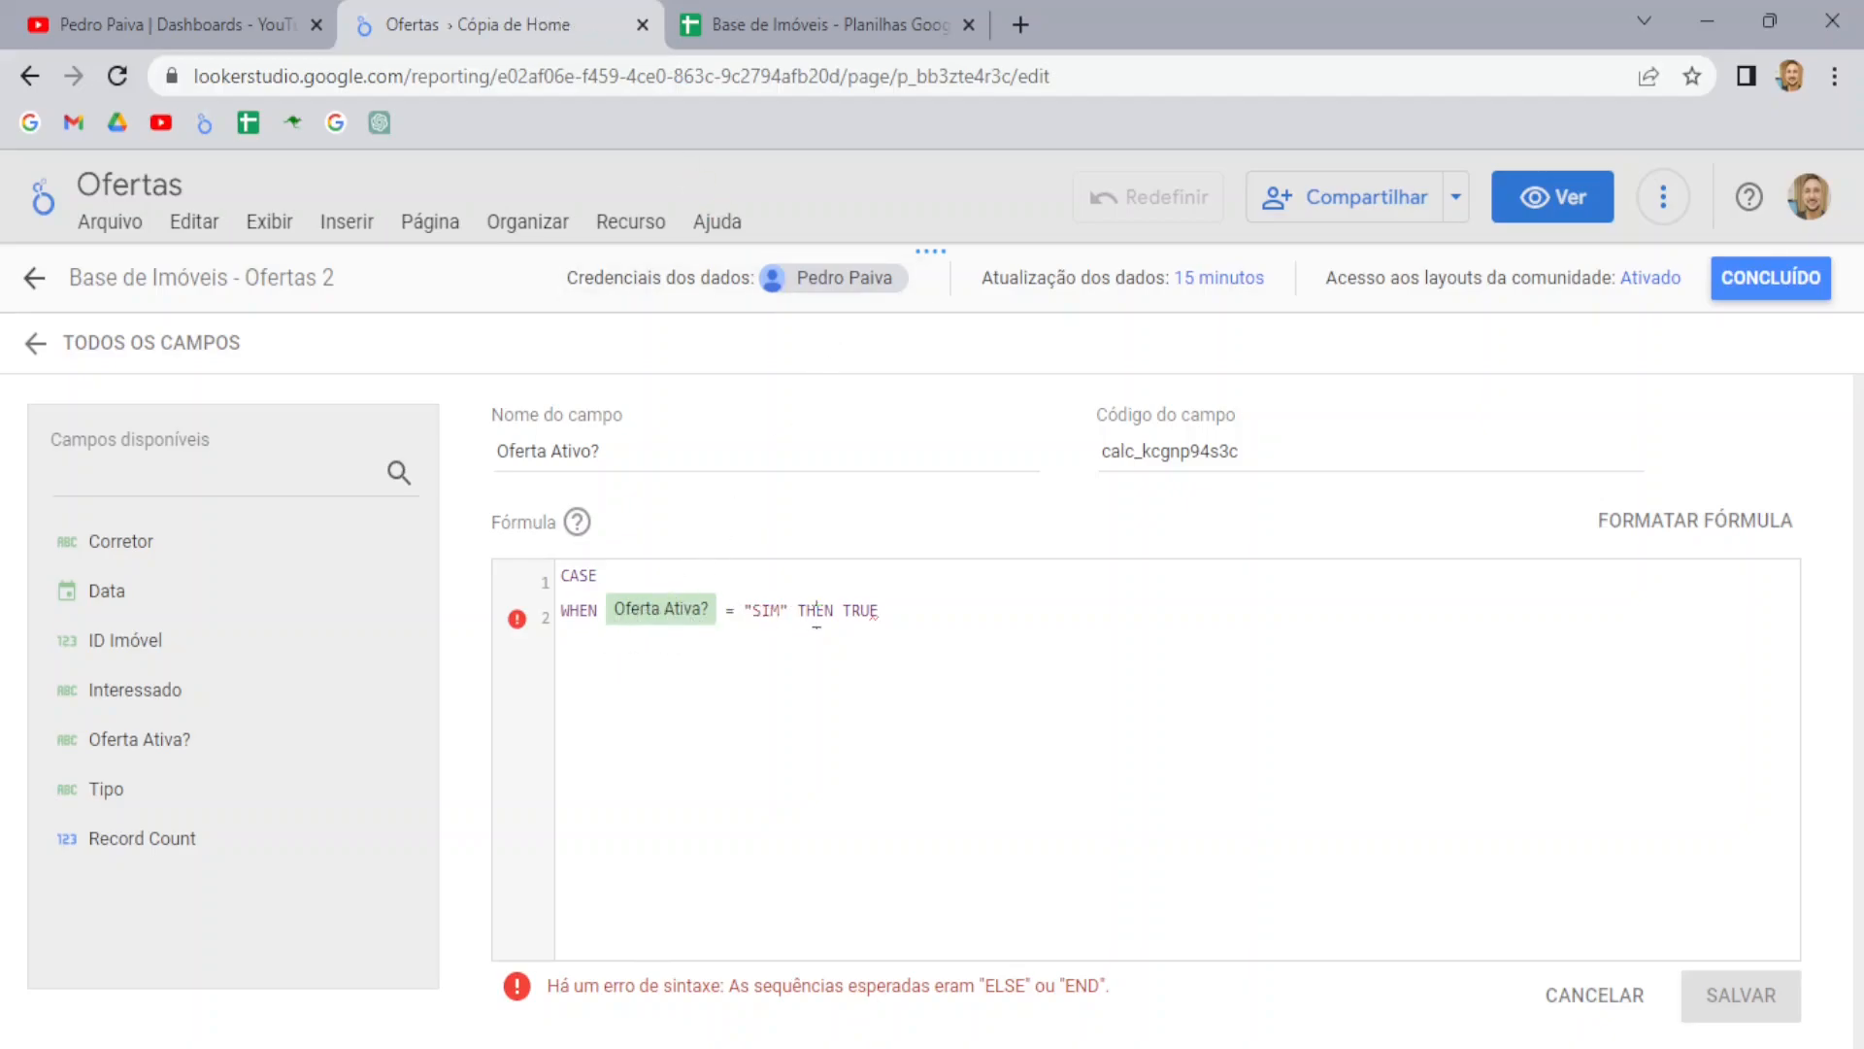
Finish the formula with ELSE FALSE and END on separate lines, and save the calculated field
drag(844, 612, 887, 616)
click(895, 617)
key(Return)
text(ELS)
text(E)
text( FALSE )
text(END)
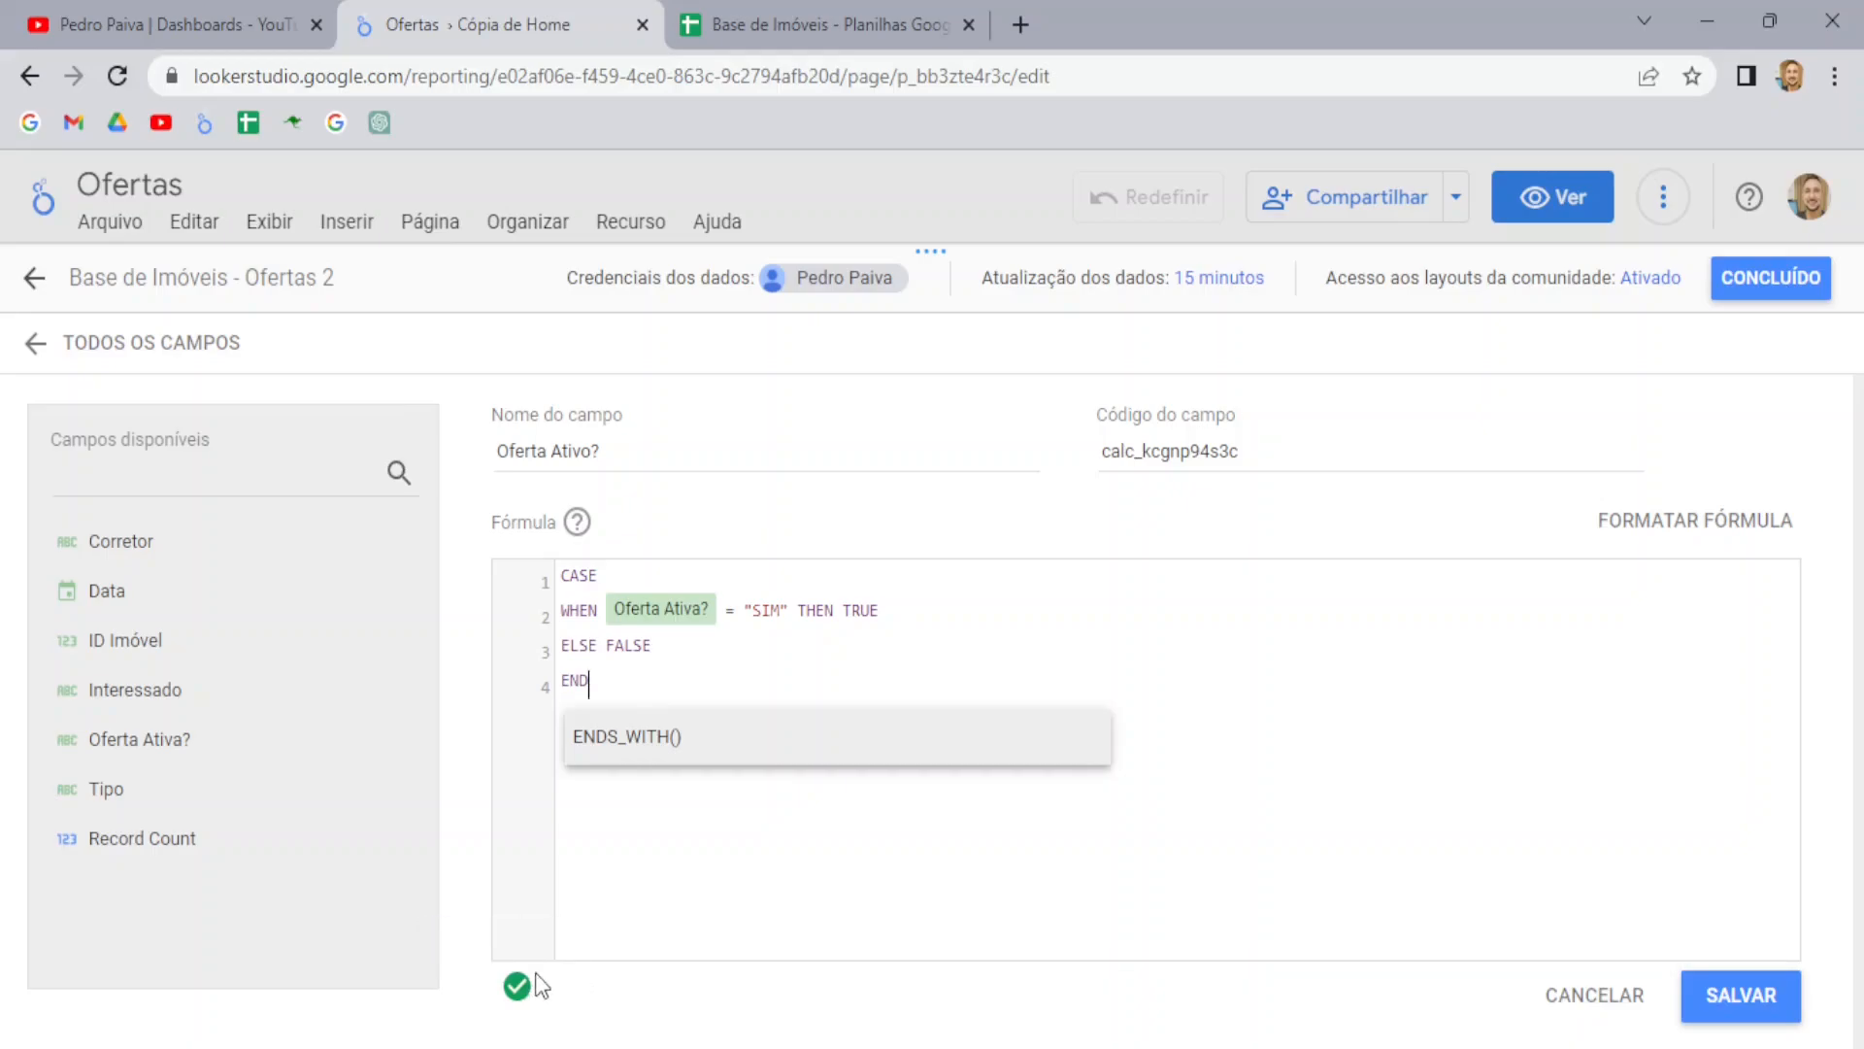
click(1753, 1000)
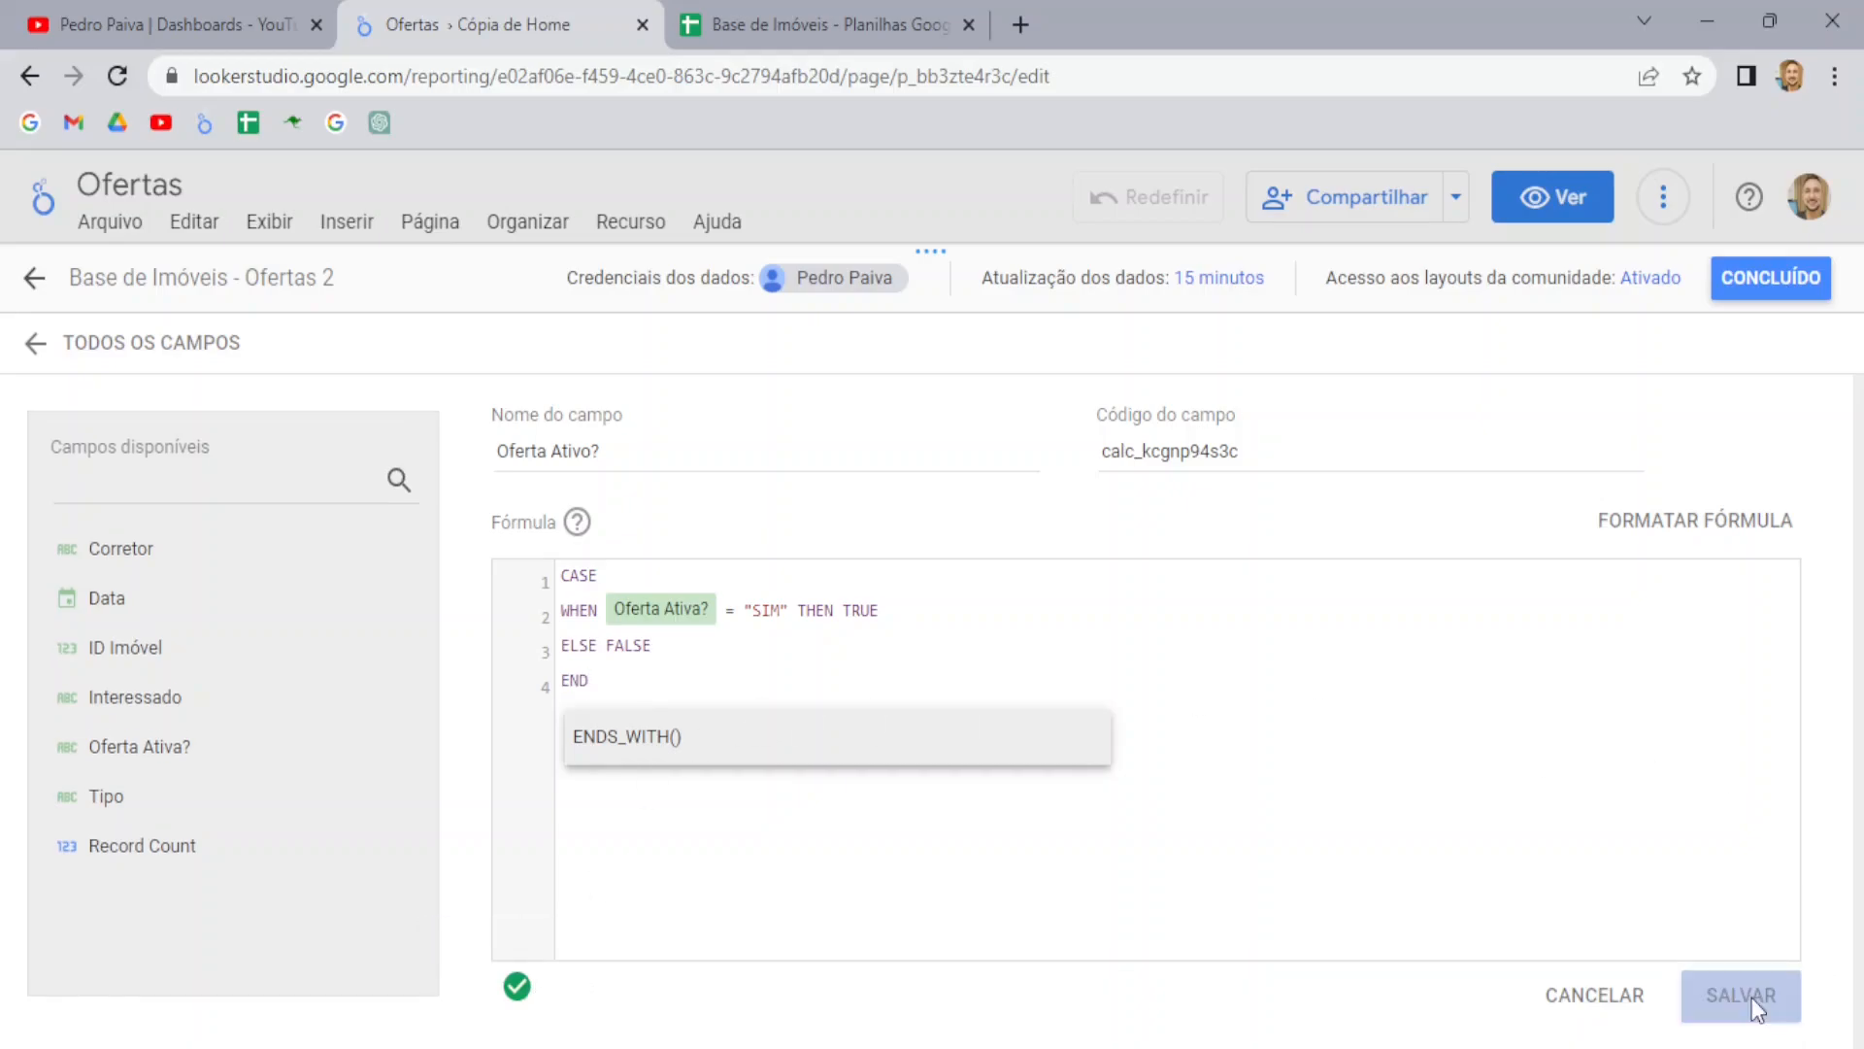
Return to the full field list, keep the name "Oferta Ativo?", and finish editing the data source back to the report
click(35, 346)
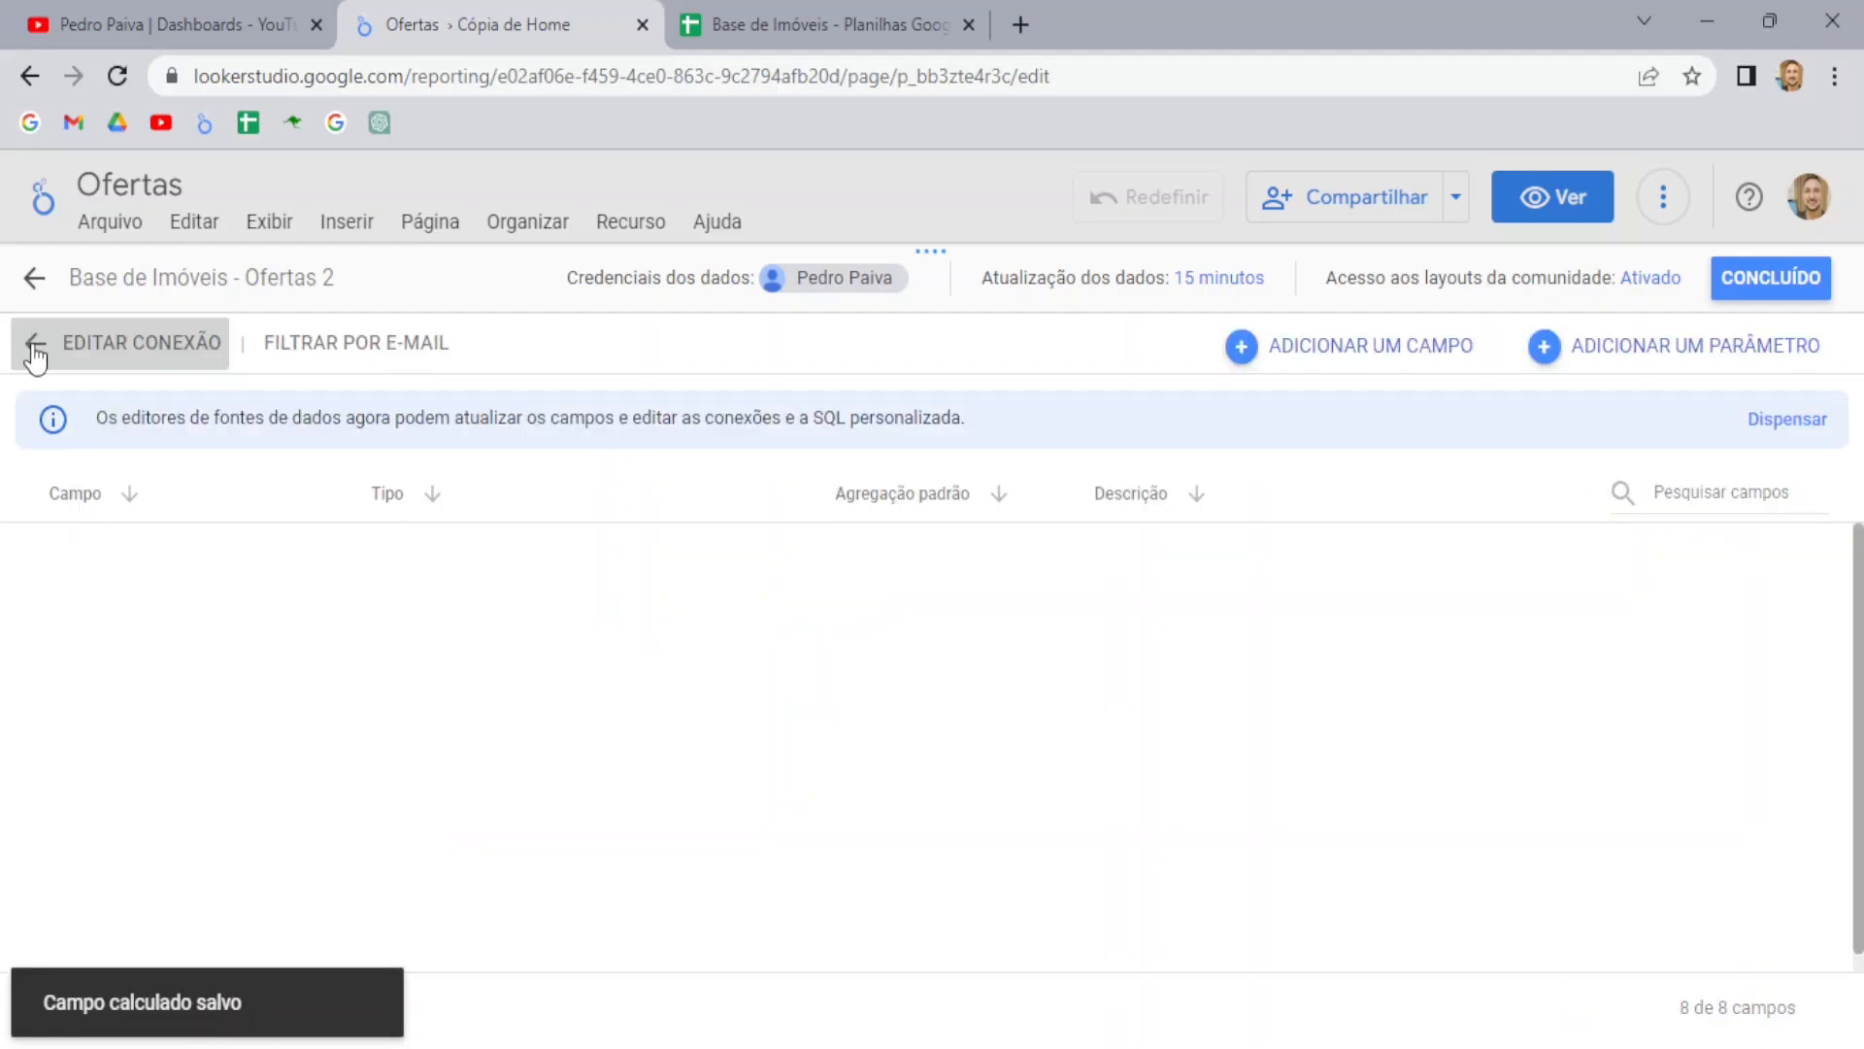
click(137, 820)
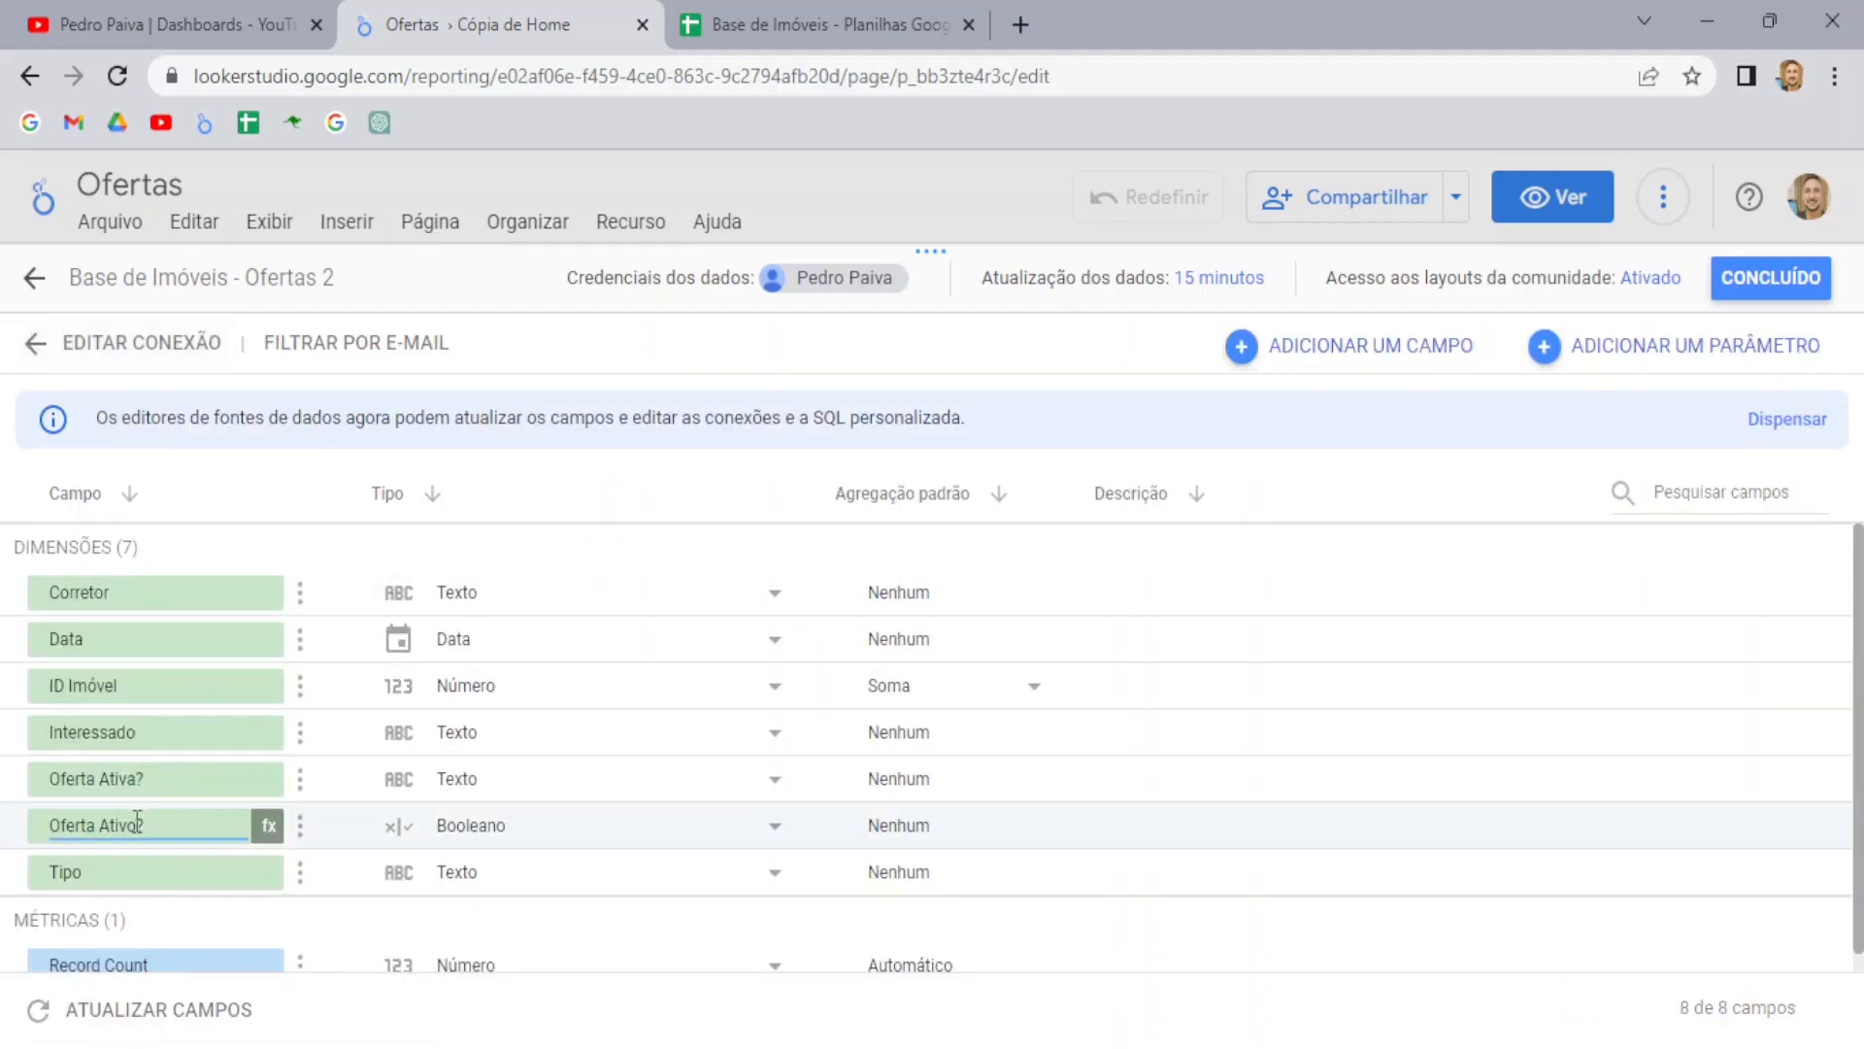
key(BackSpace)
text(o)
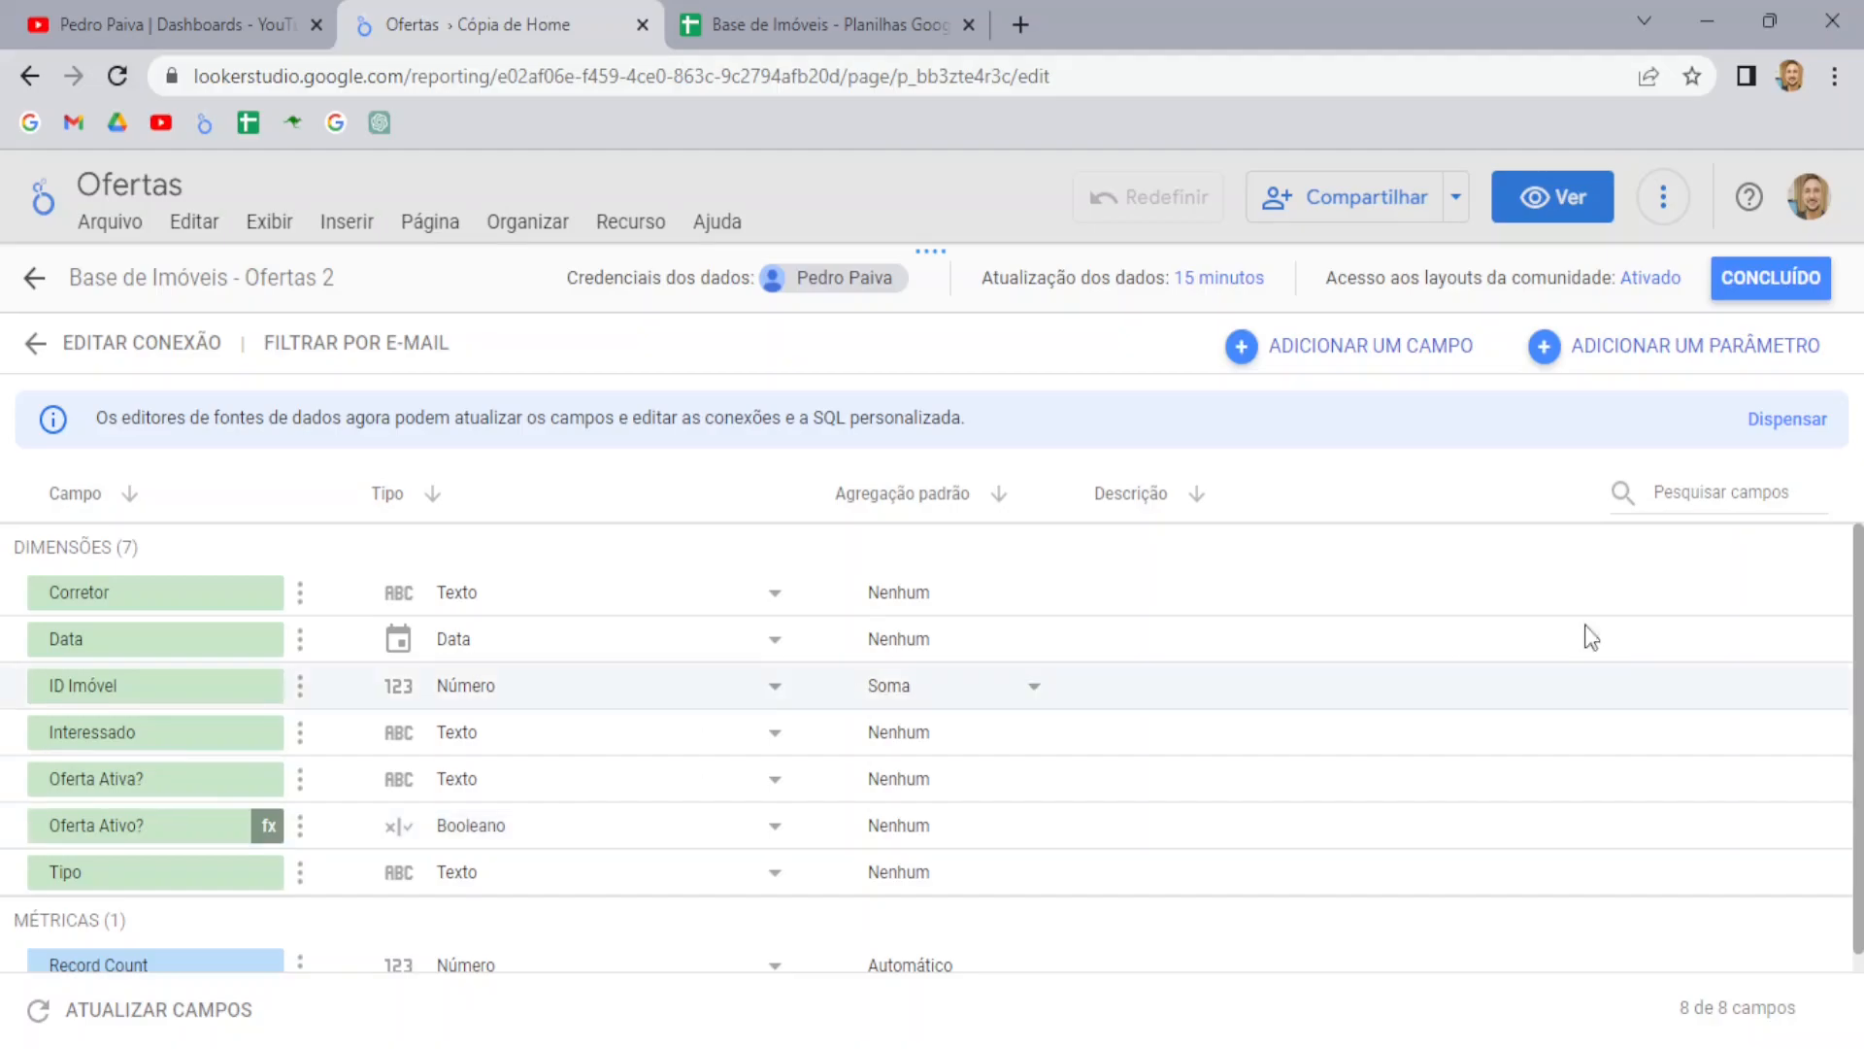
click(1786, 279)
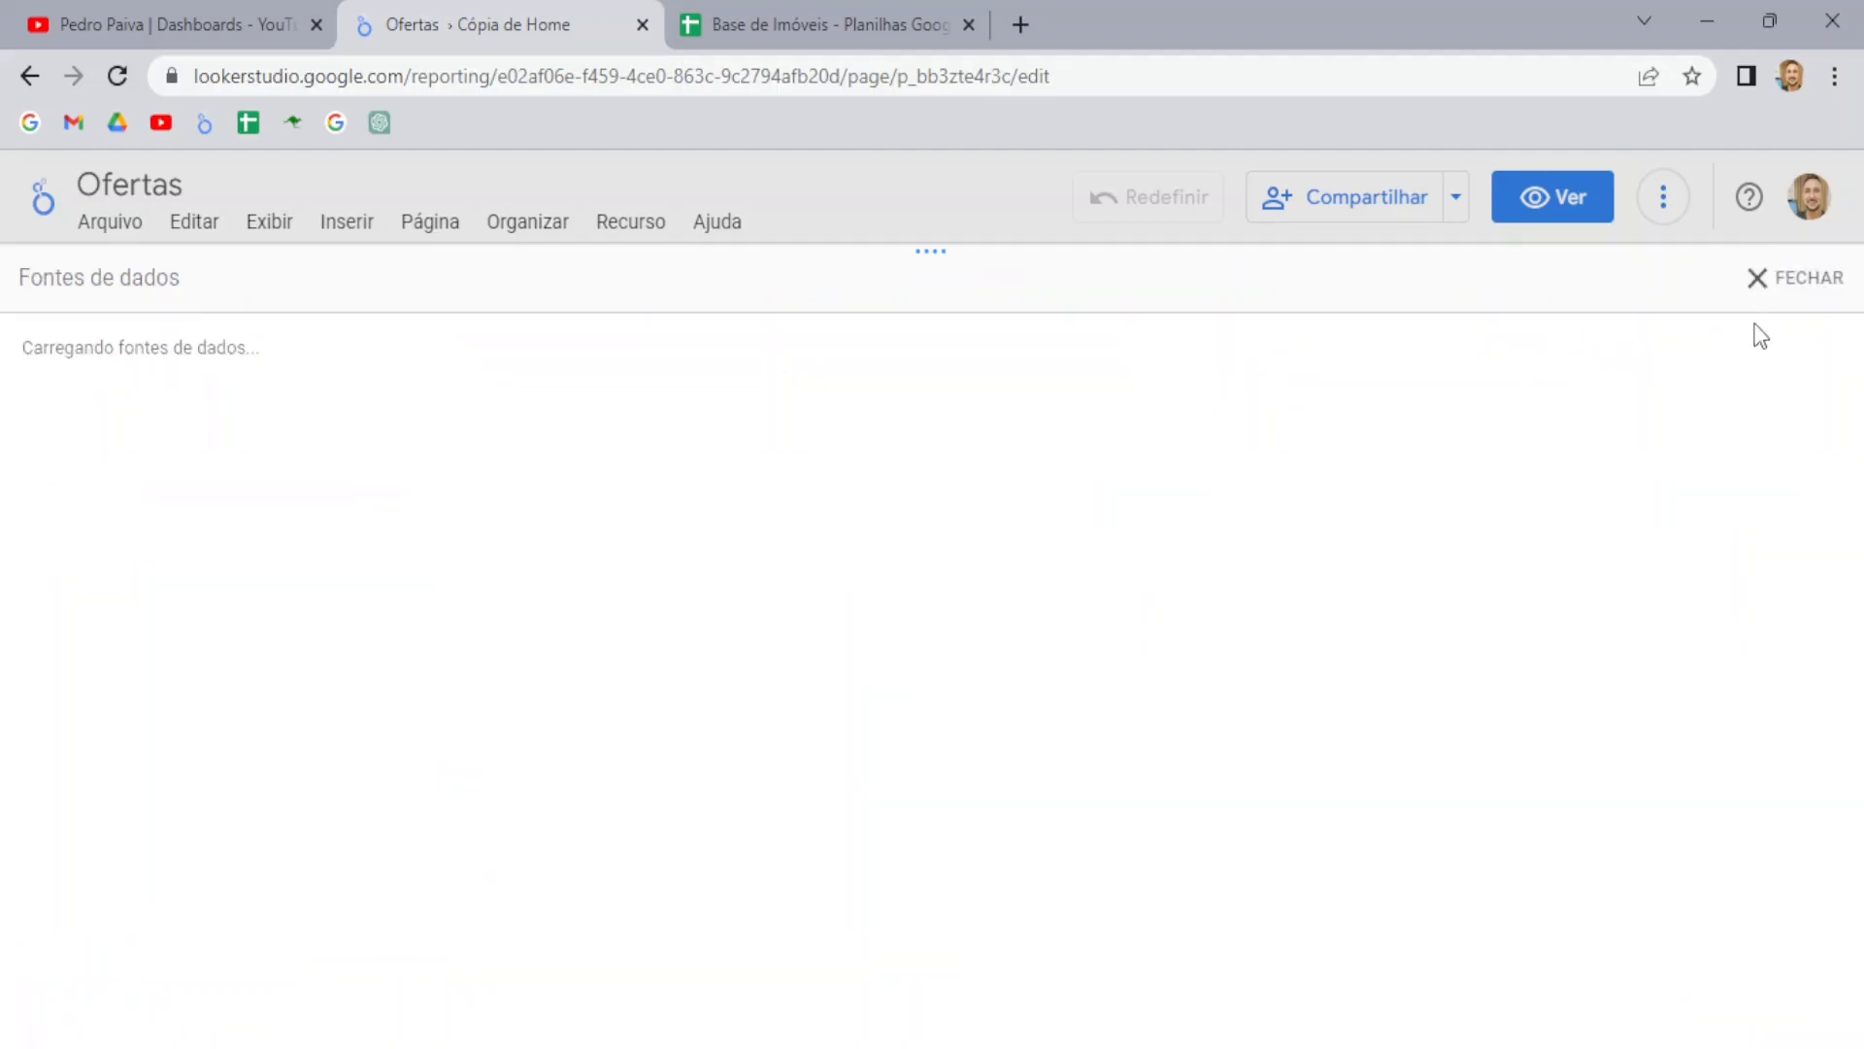
click(1768, 279)
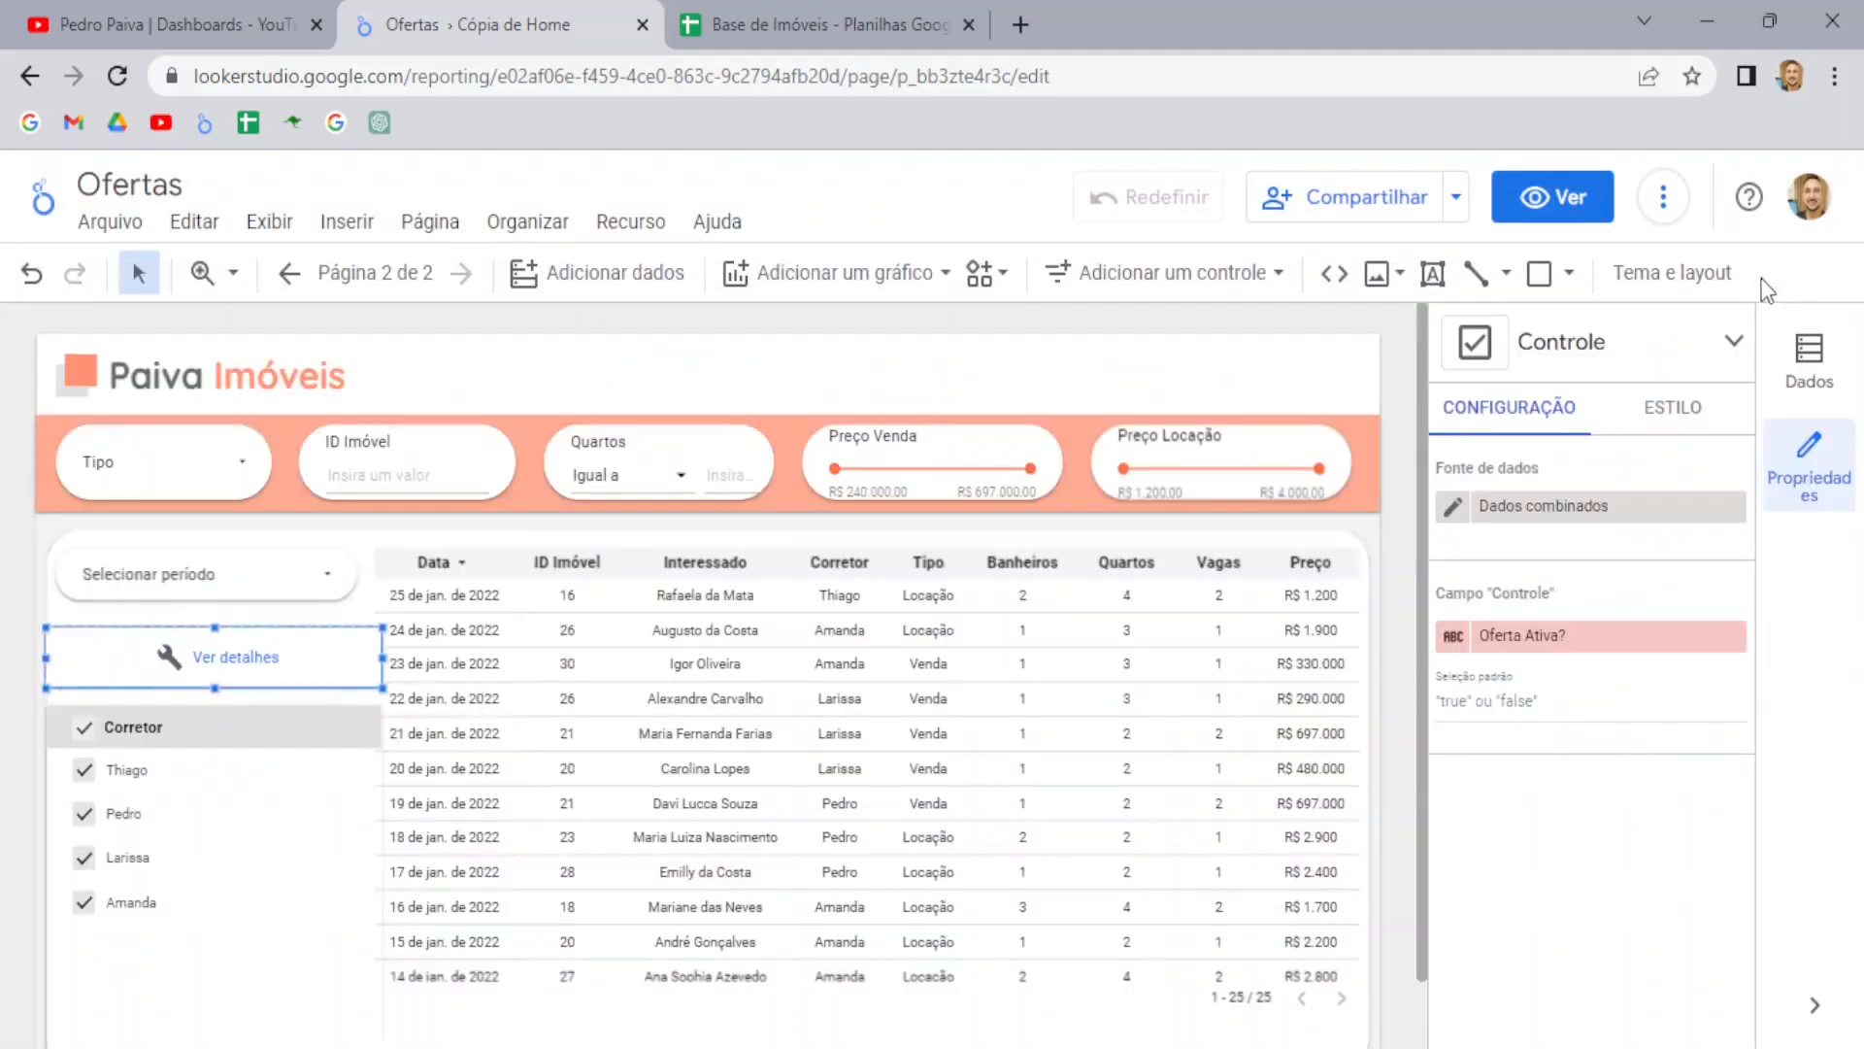
In the checkbox control's blended data, replace "Oferta Ativa?" with "Oferta Ativo?" in Table 1 and save the blend
click(1455, 512)
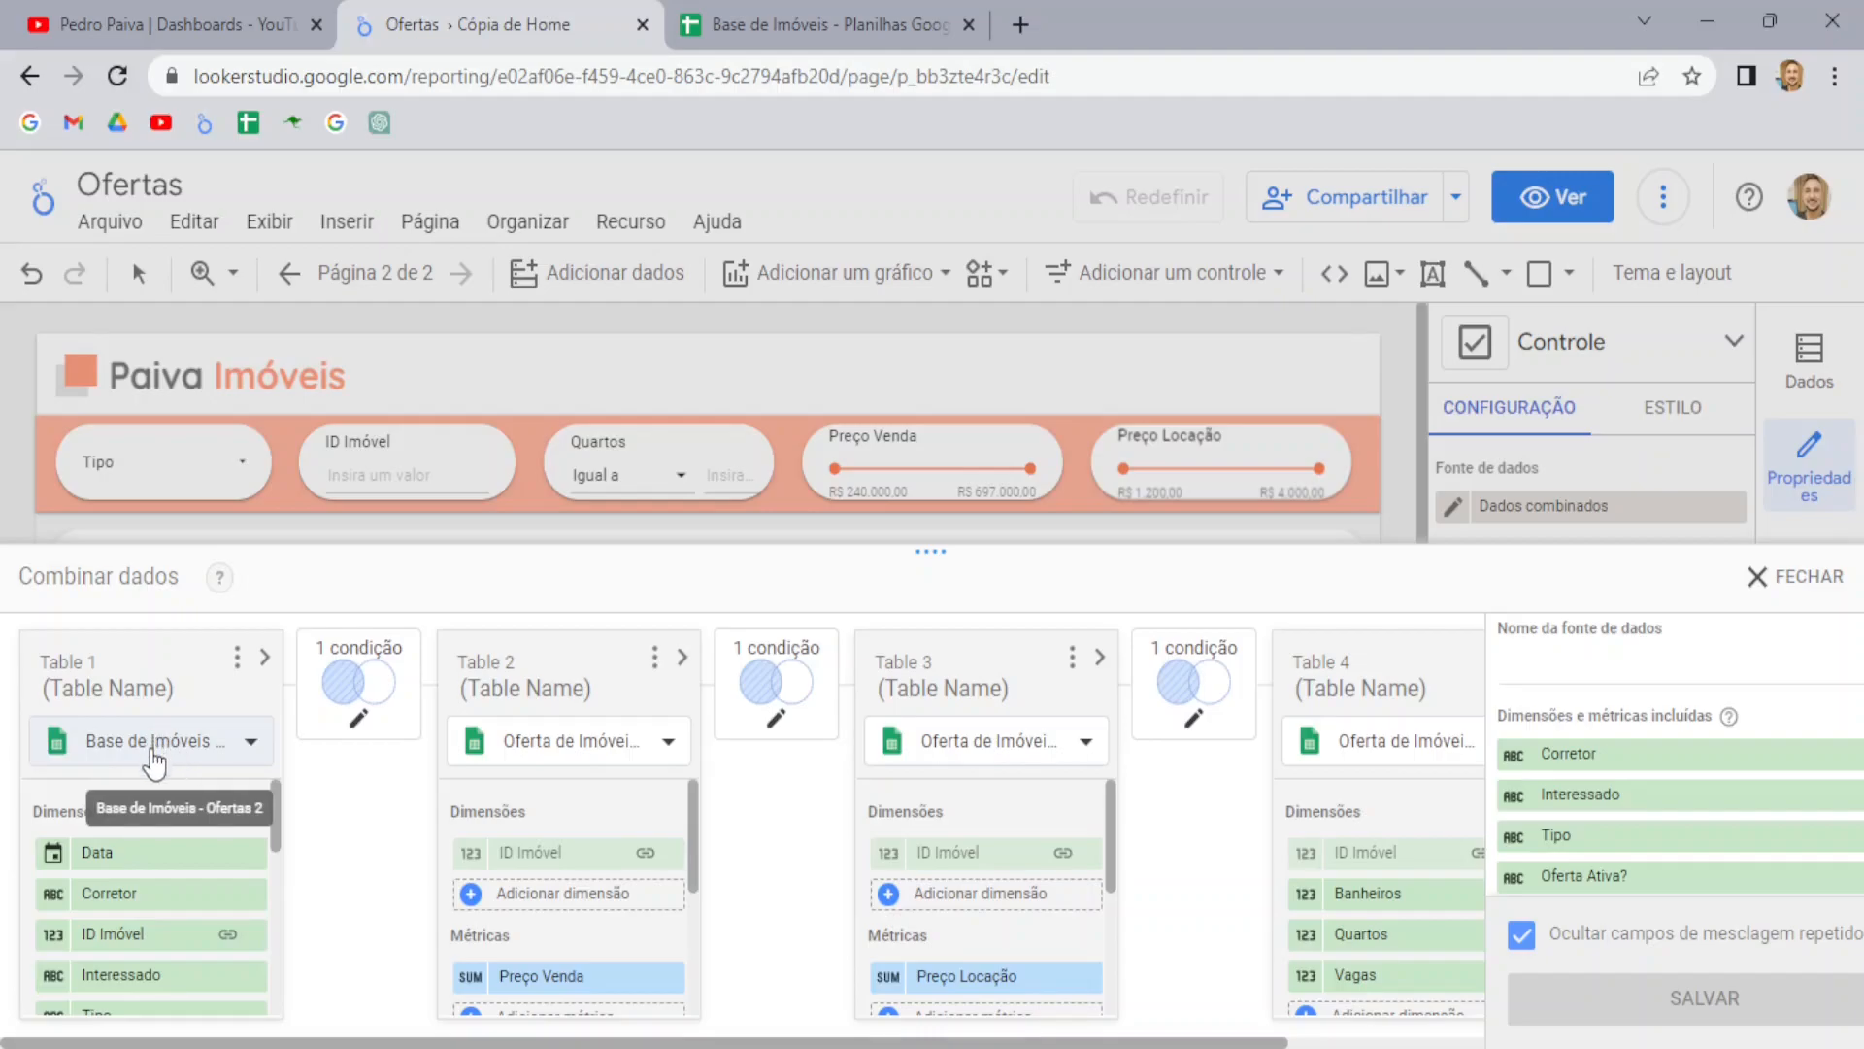
scroll(189, 864, down, 2)
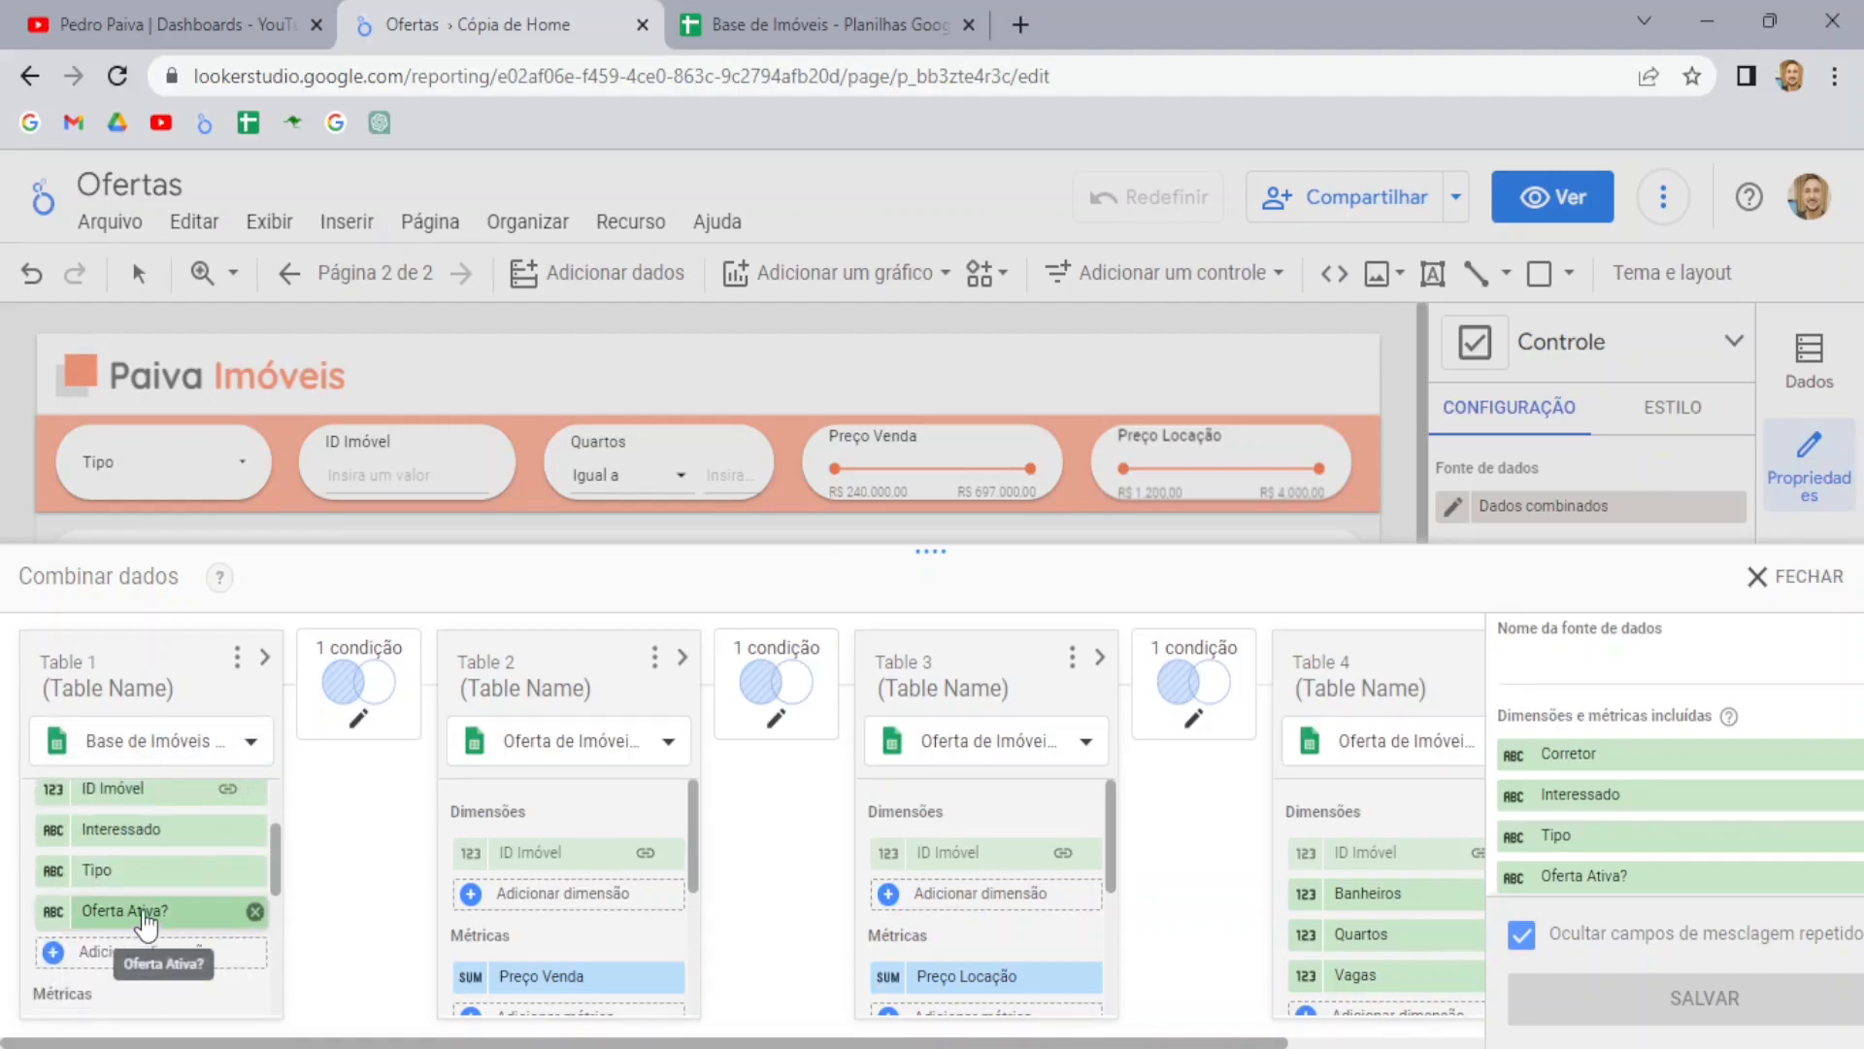
click(776, 25)
click(1243, 320)
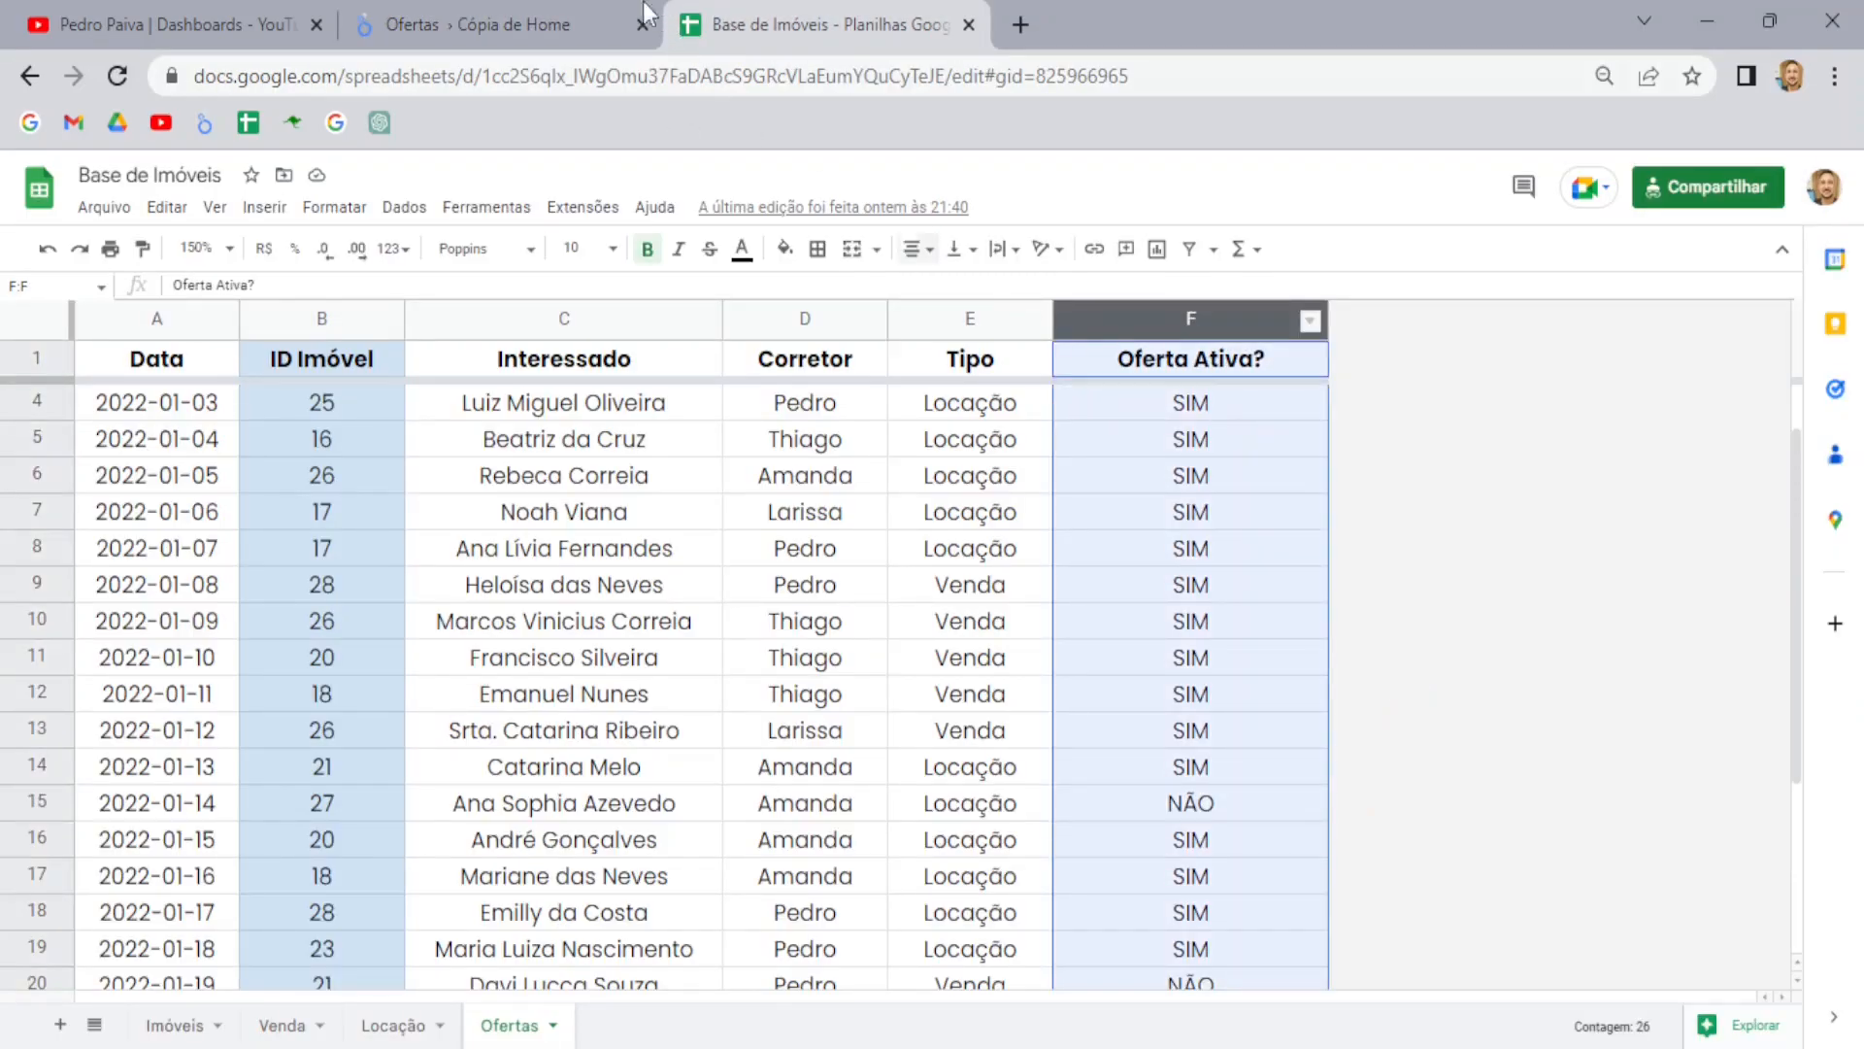
click(486, 24)
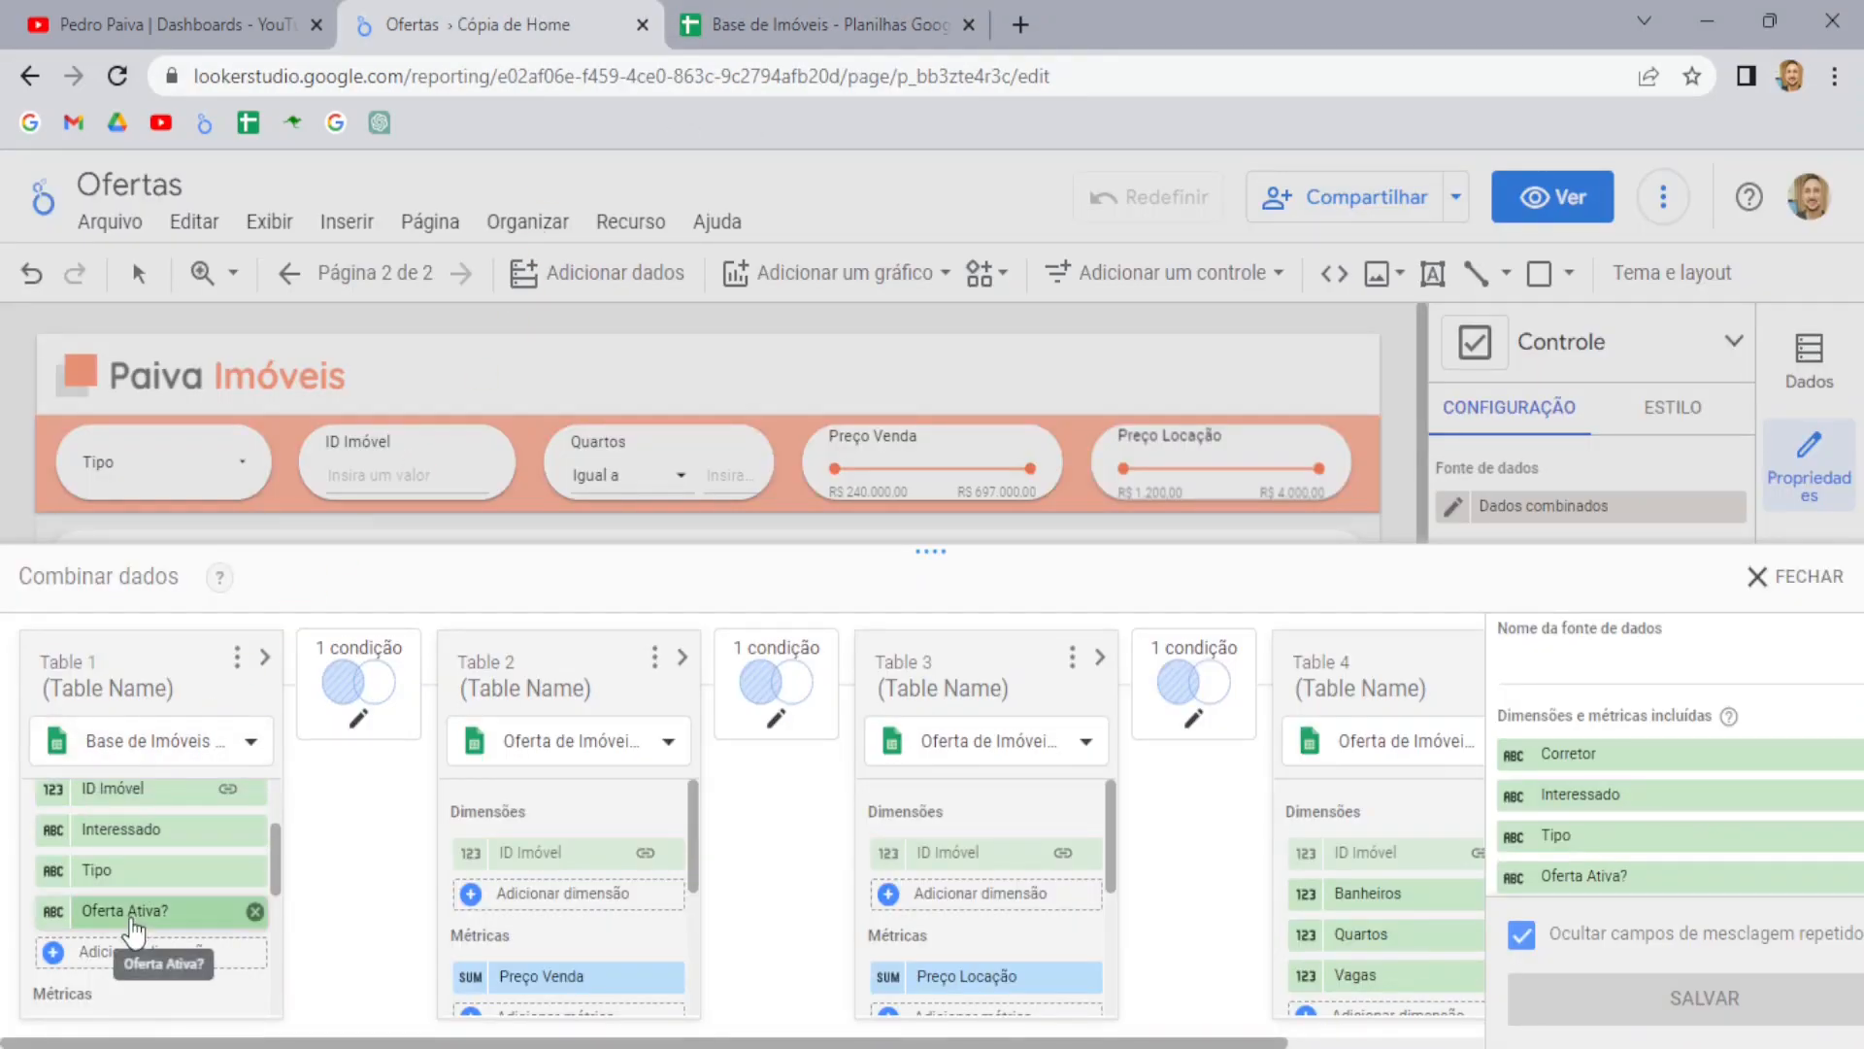
click(132, 913)
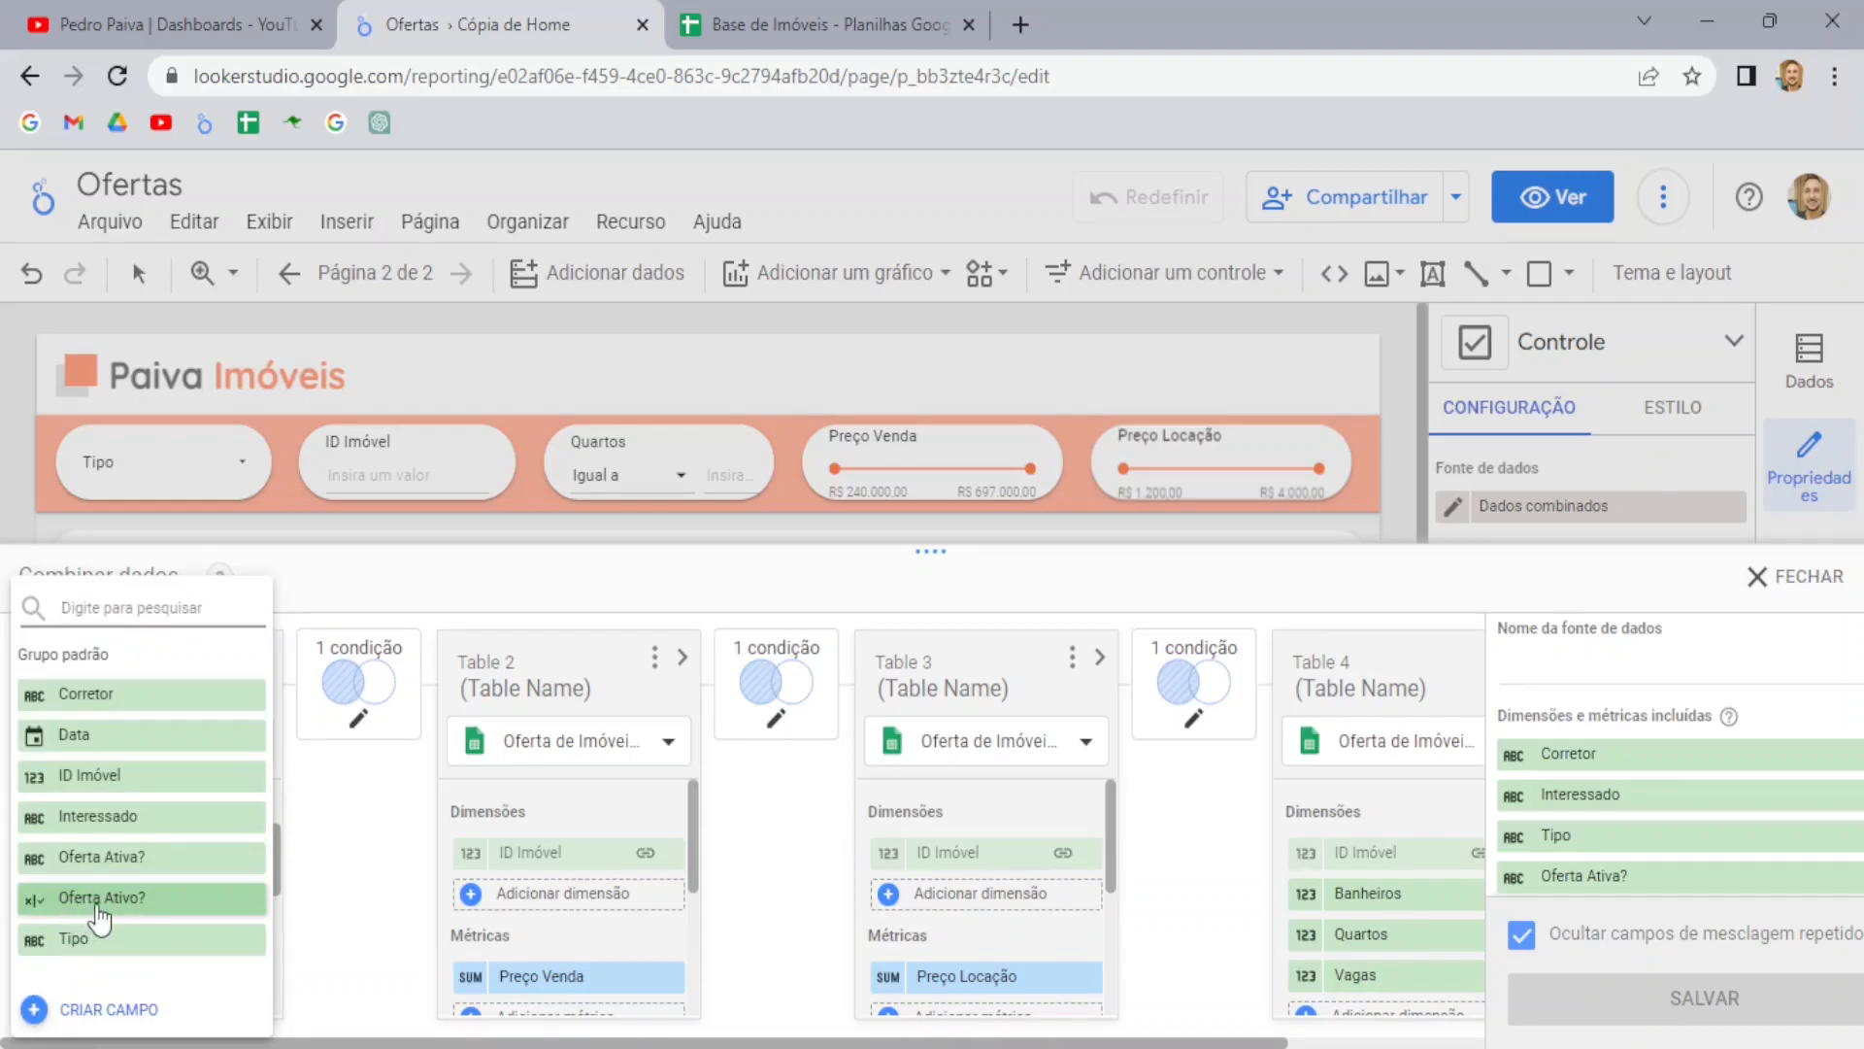
click(98, 904)
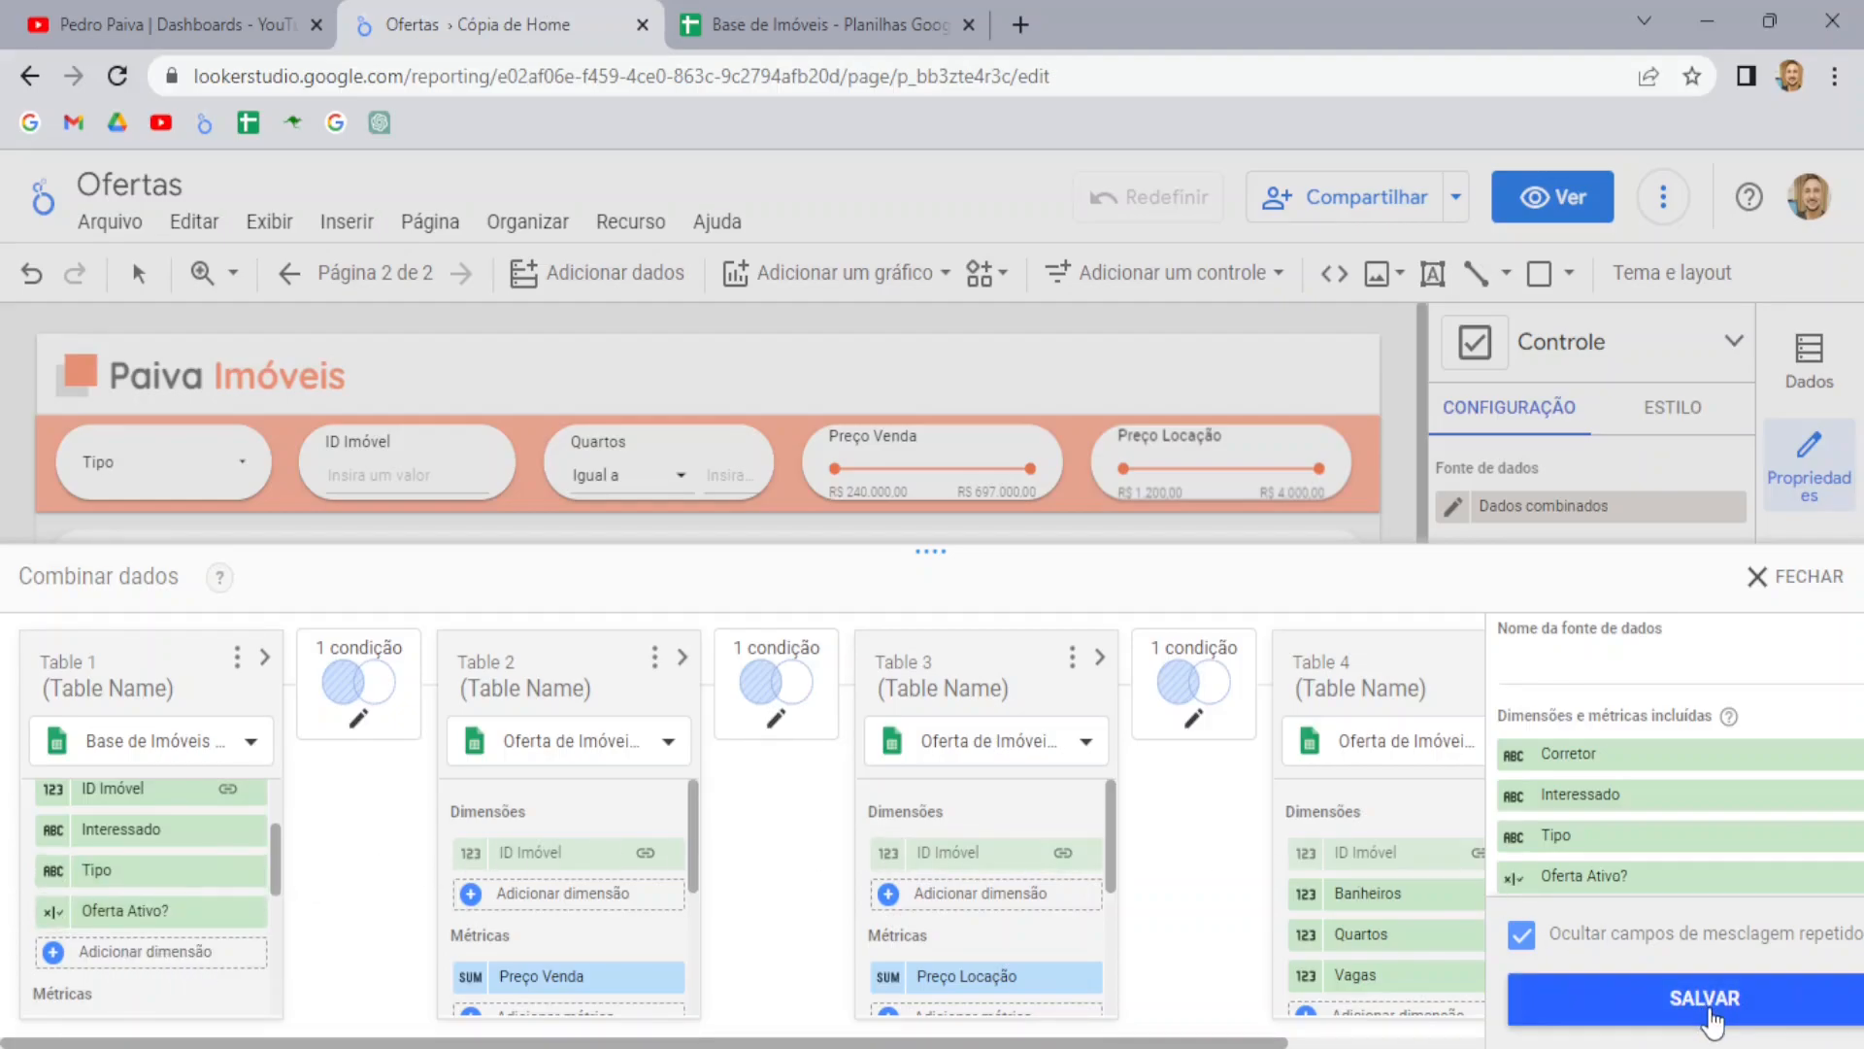
click(1712, 1019)
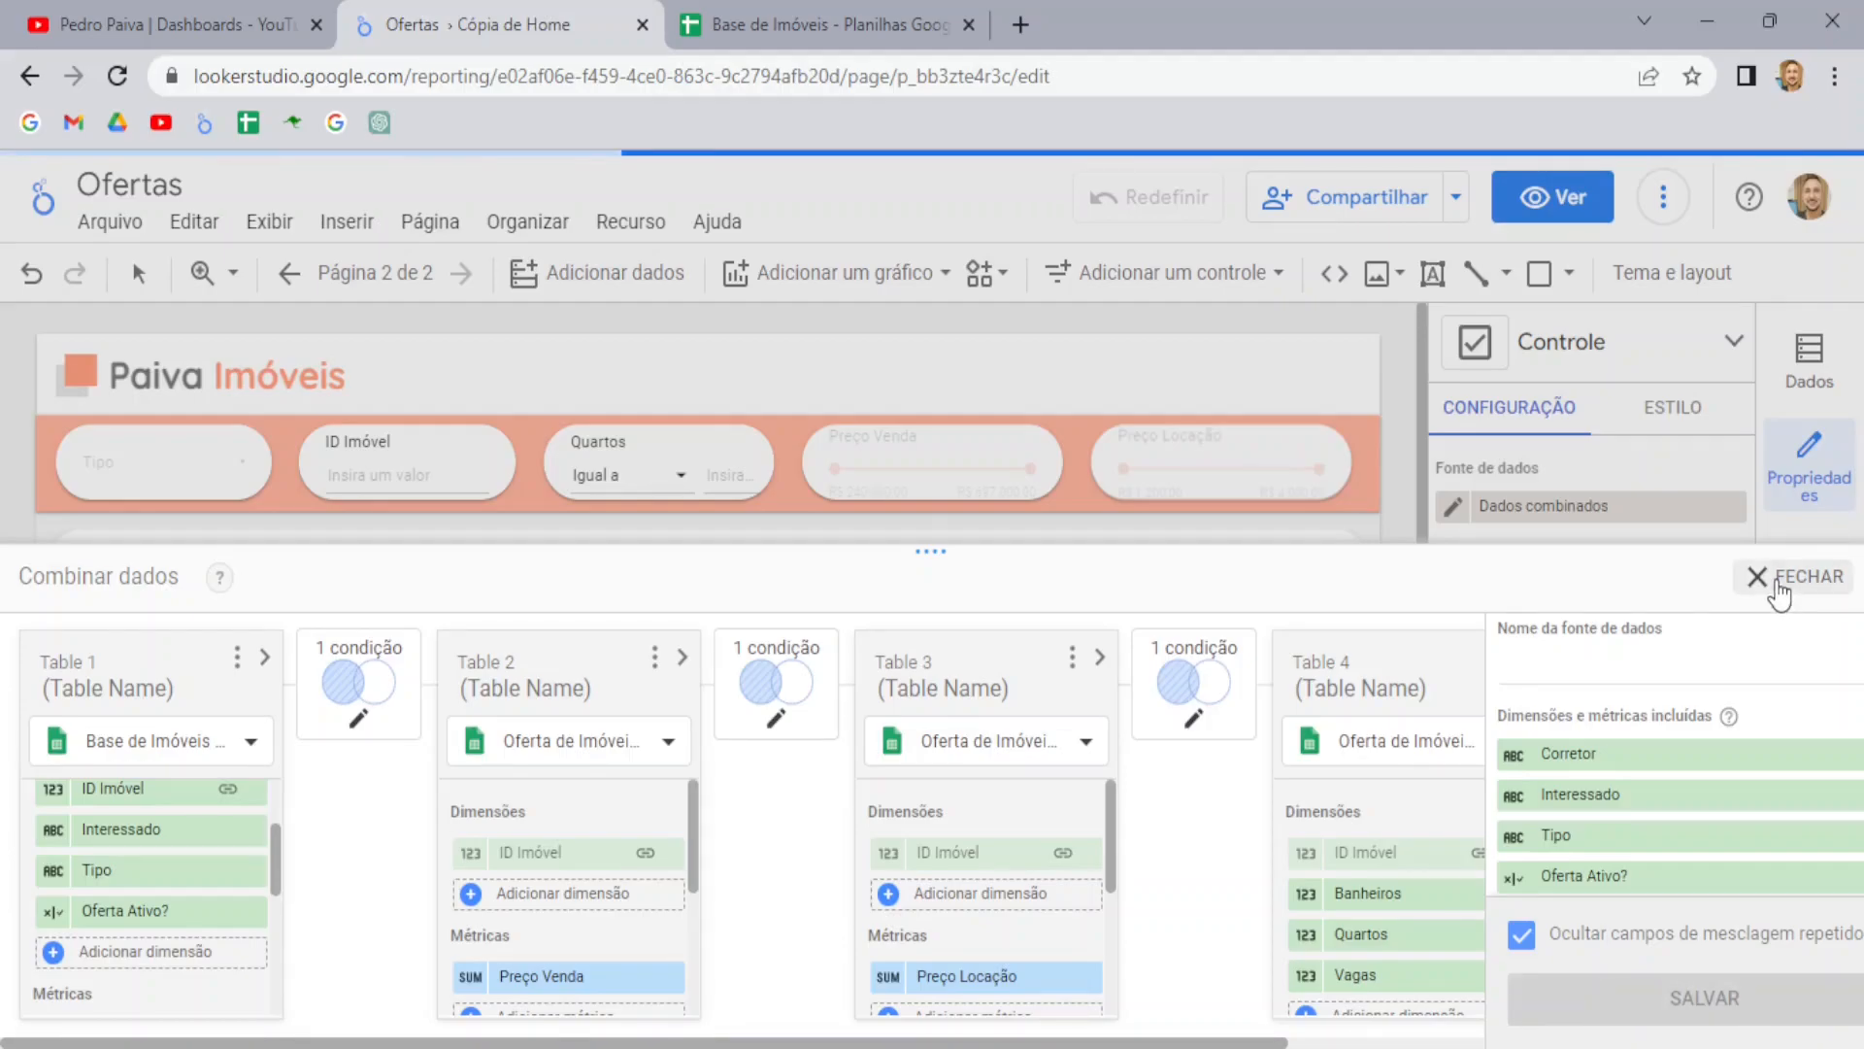
Close the blend editor and assign "Oferta Ativo?" as the checkbox control's field
click(1781, 585)
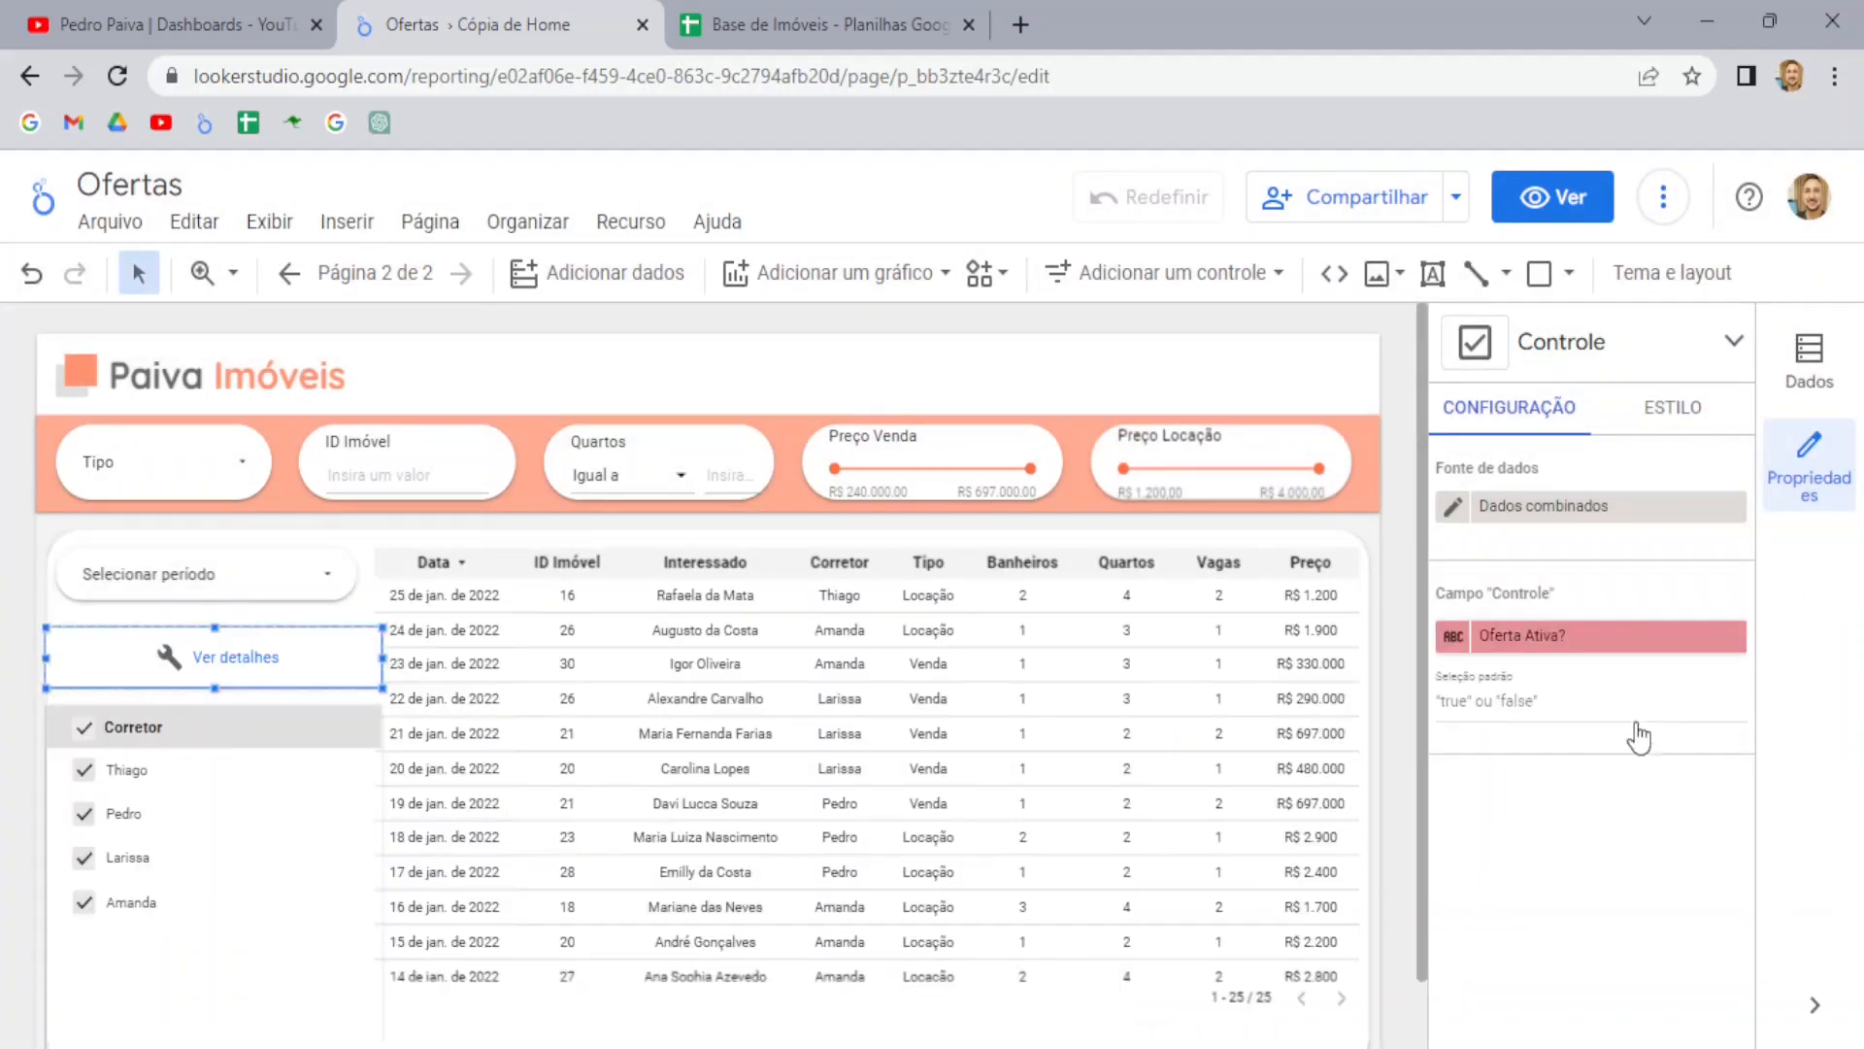
click(1522, 641)
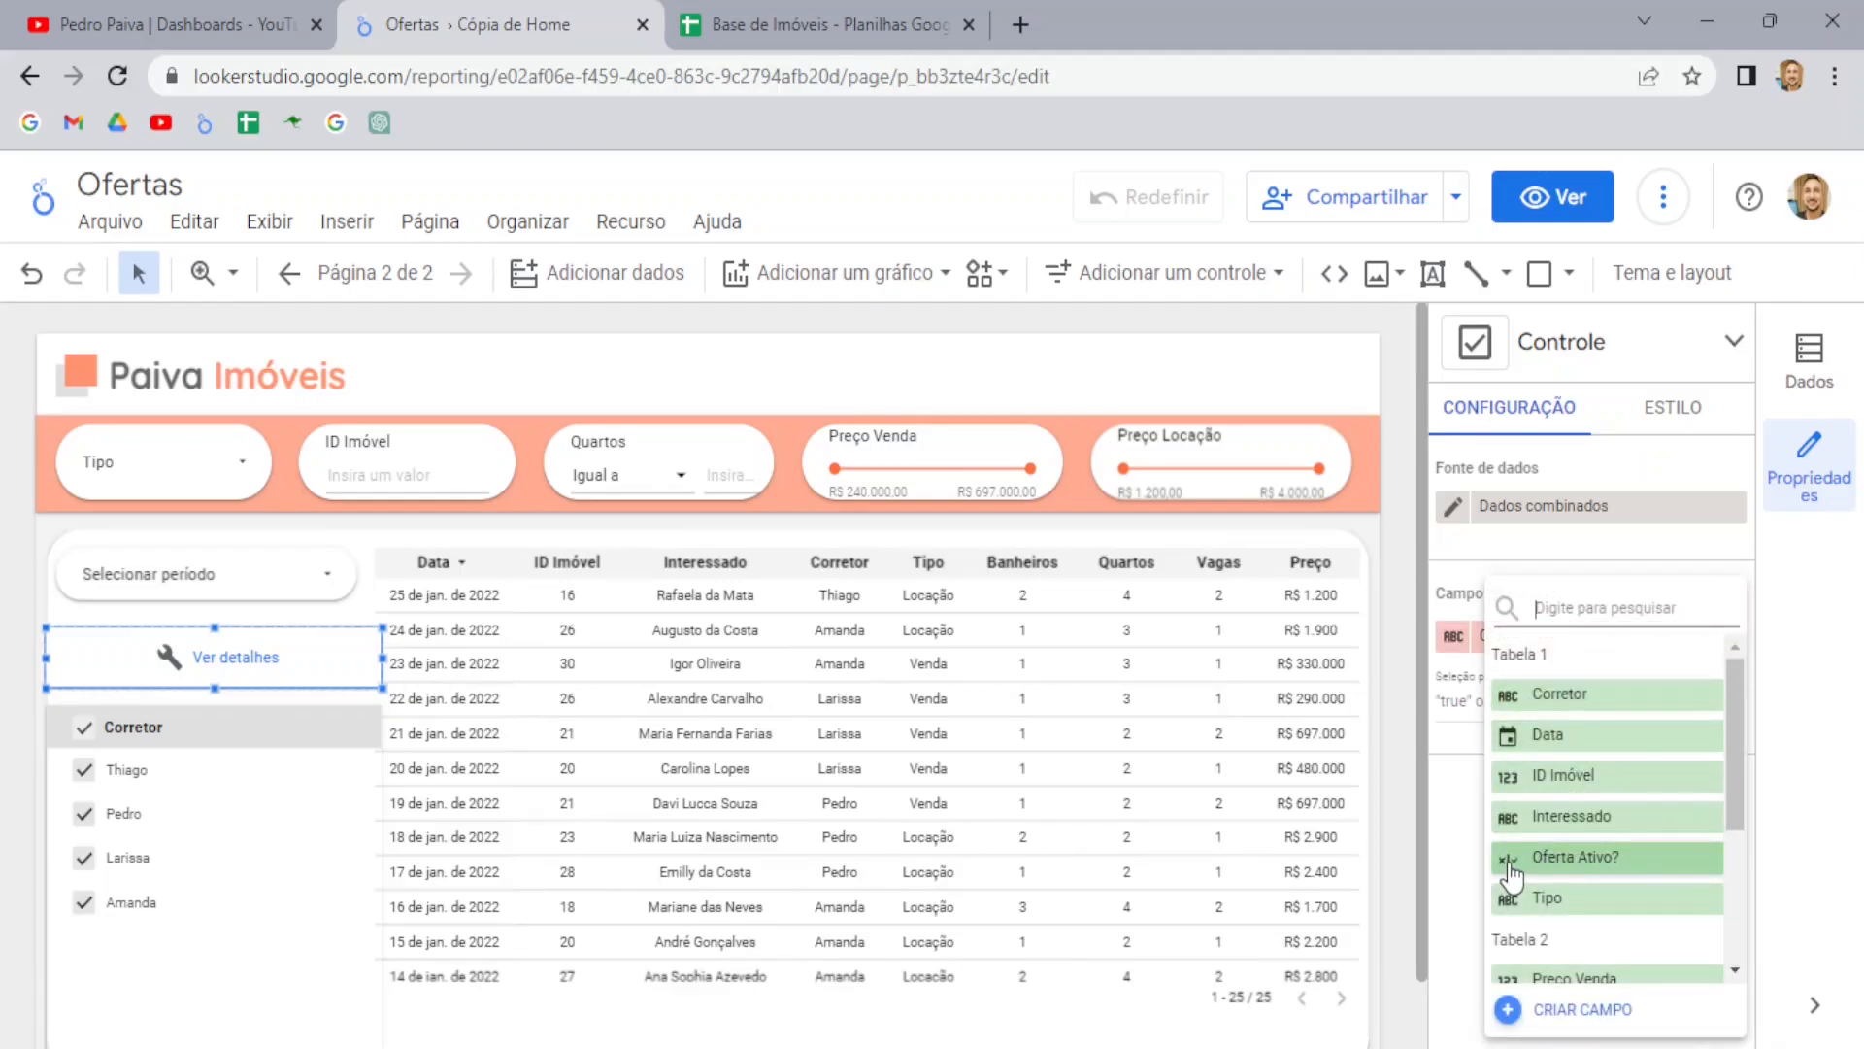
click(1596, 864)
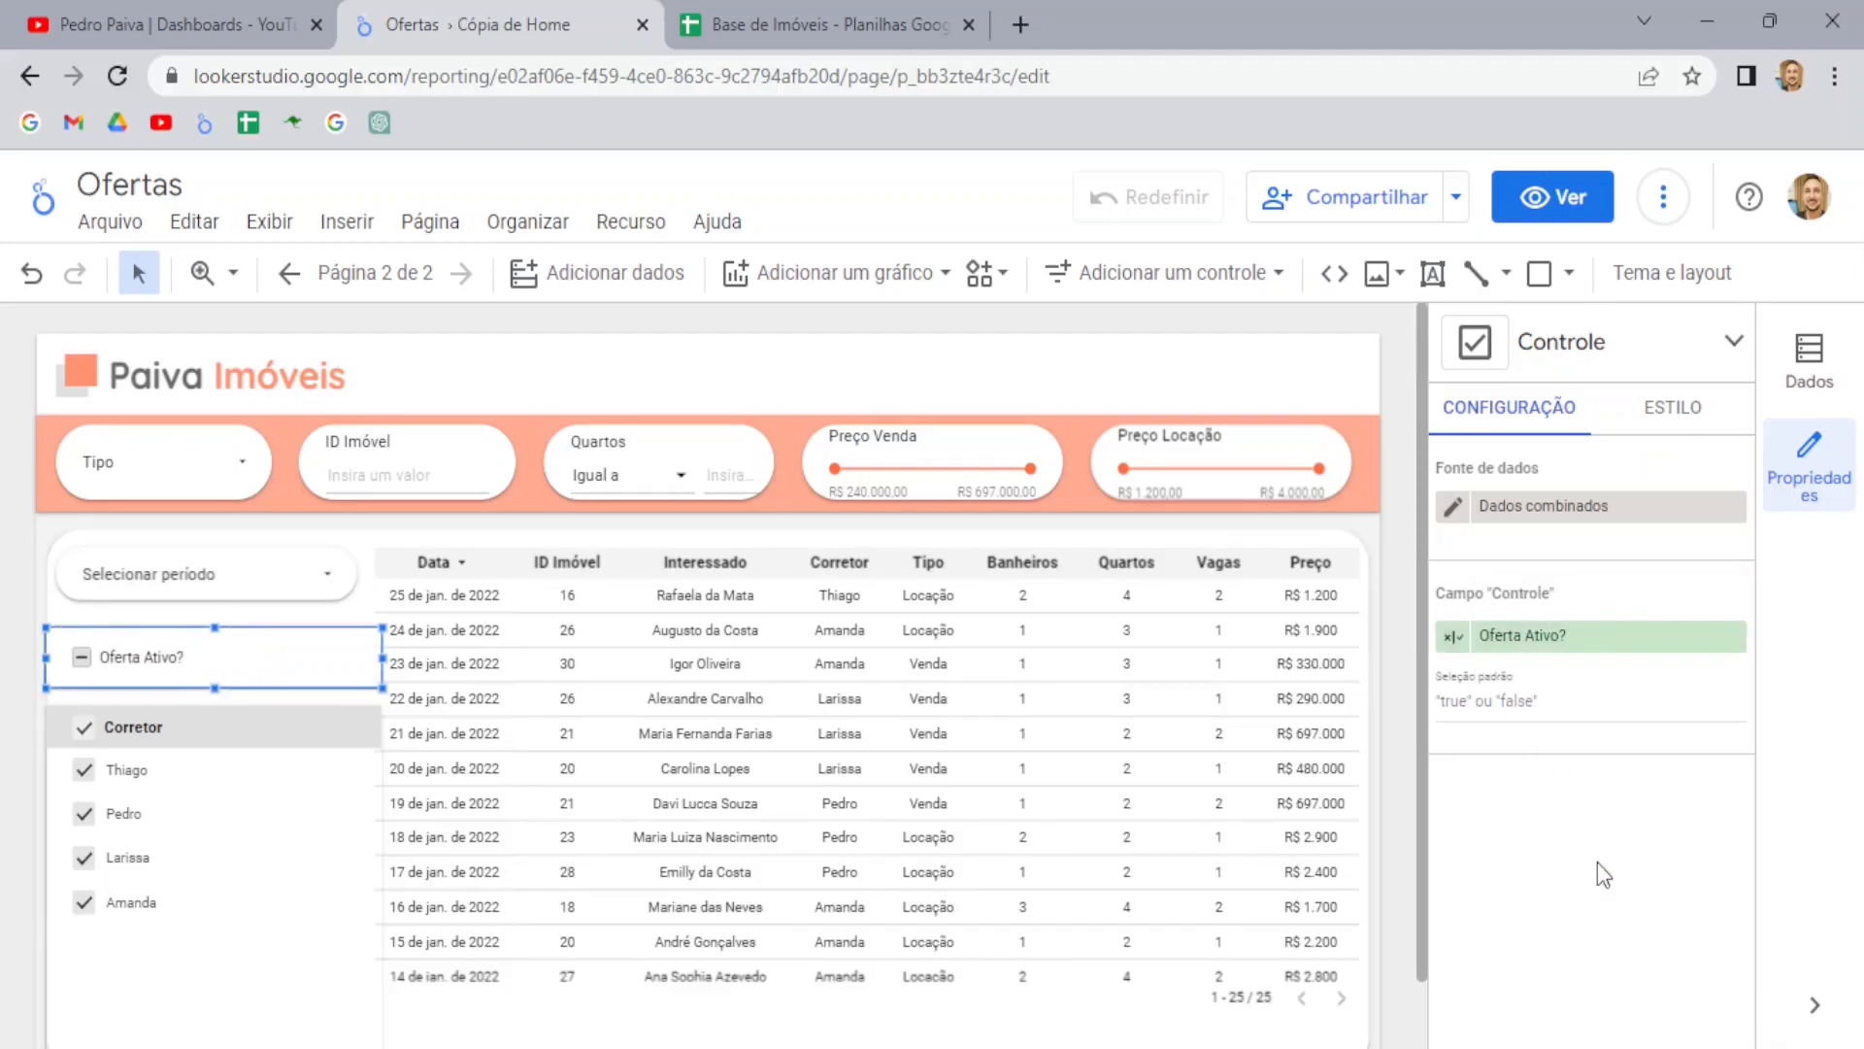
Test the "Oferta Ativo?" checkbox both checked and unchecked in view mode, and consult the "Oferta Ativa?" column in the Base de Imóveis spreadsheet
click(1561, 199)
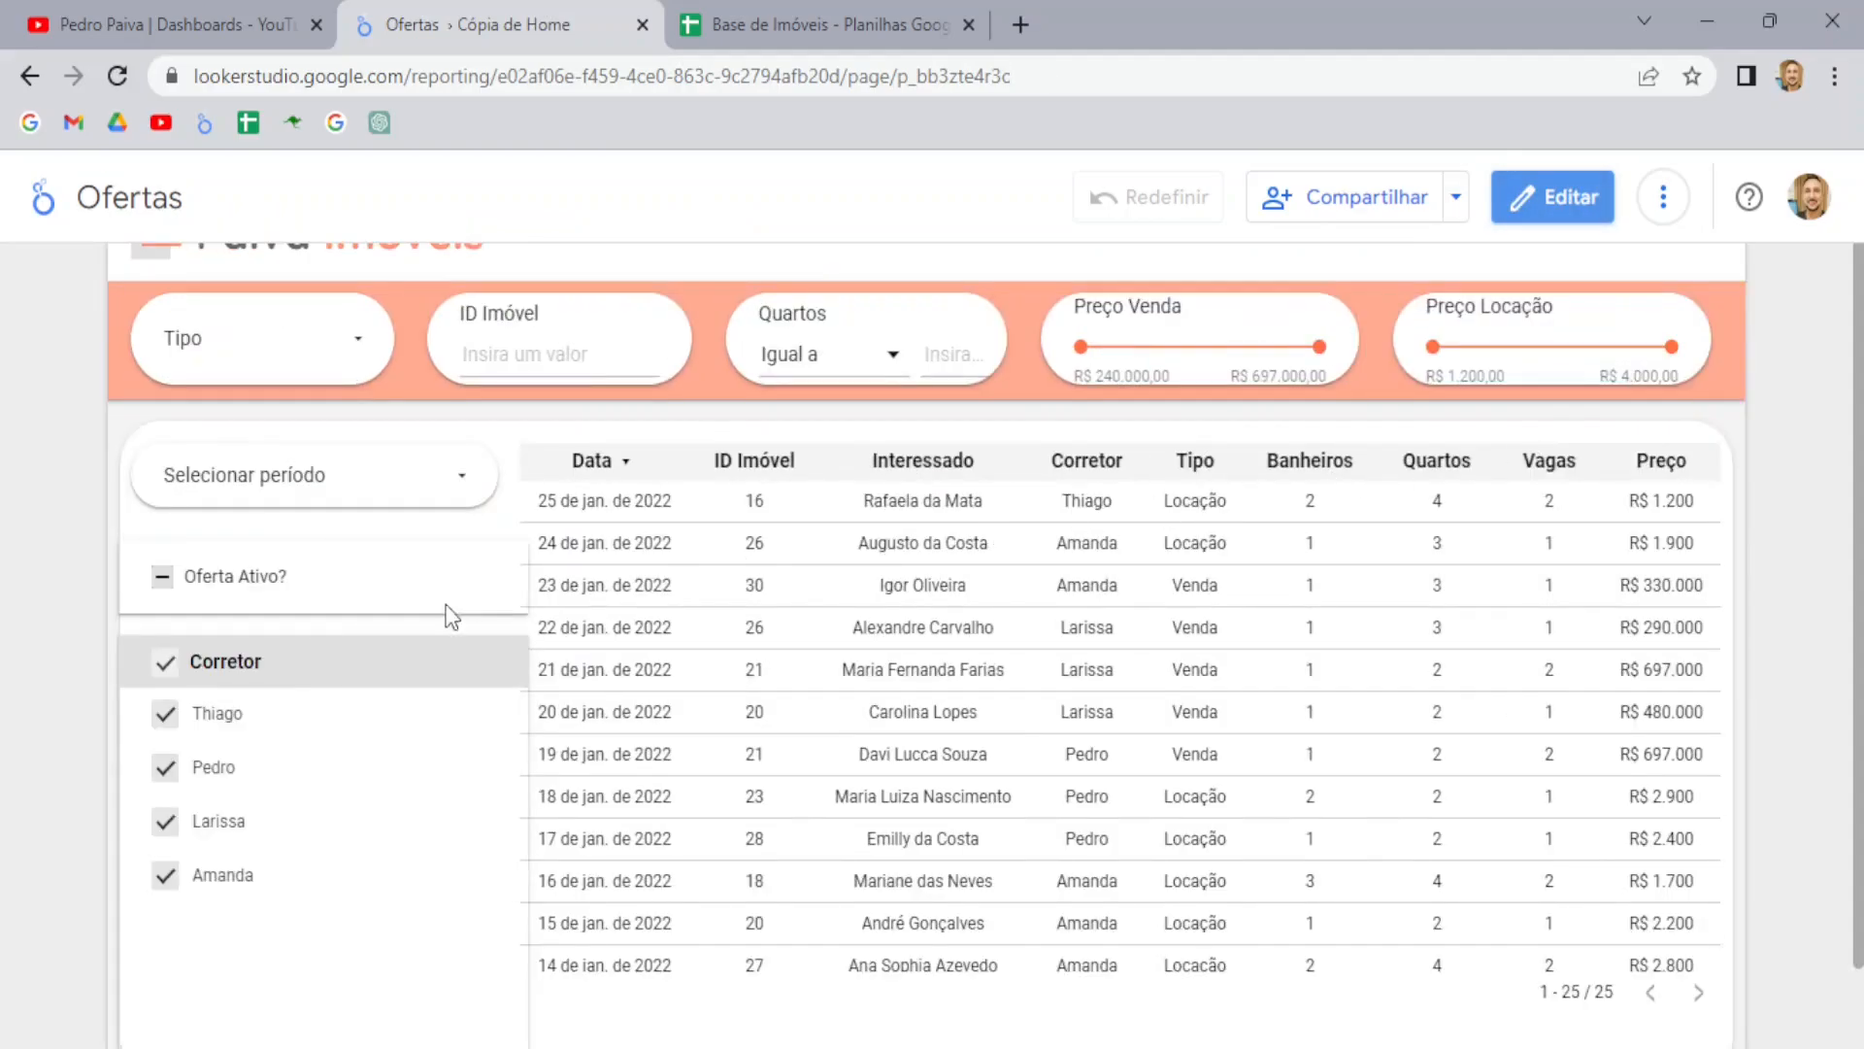
click(162, 581)
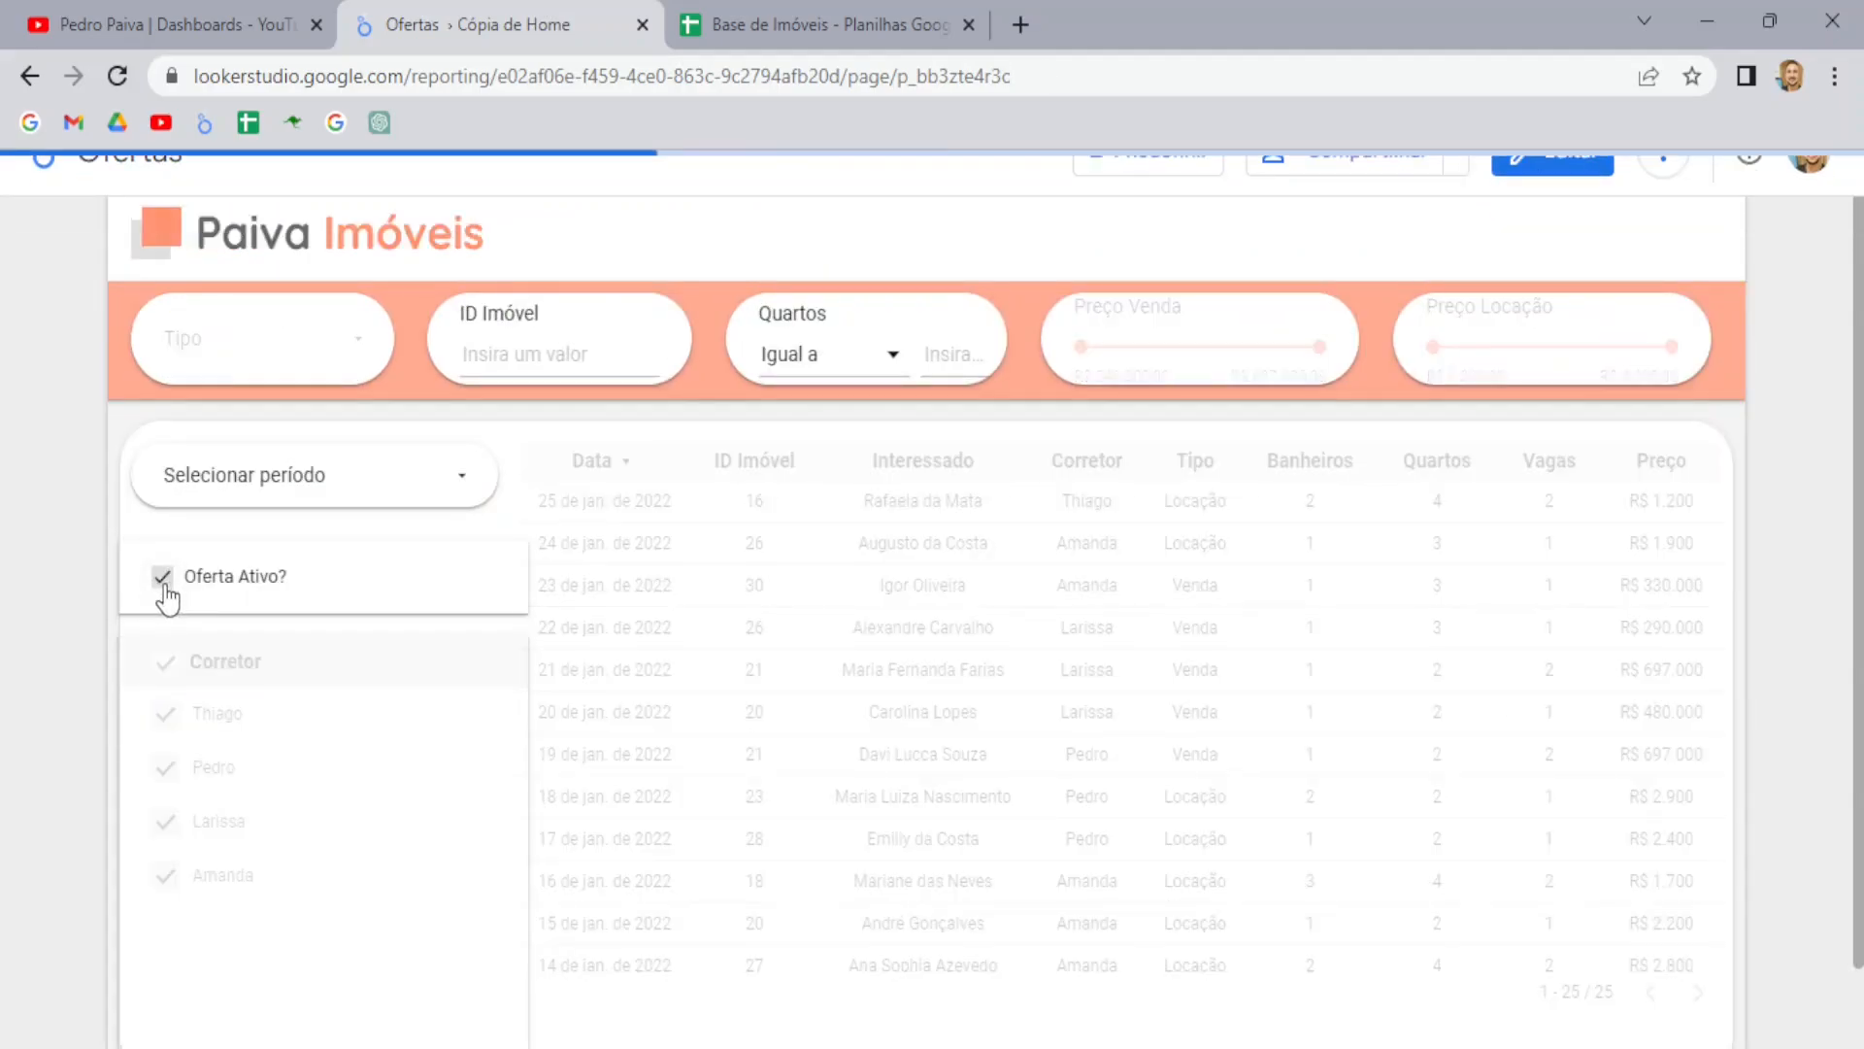
click(163, 579)
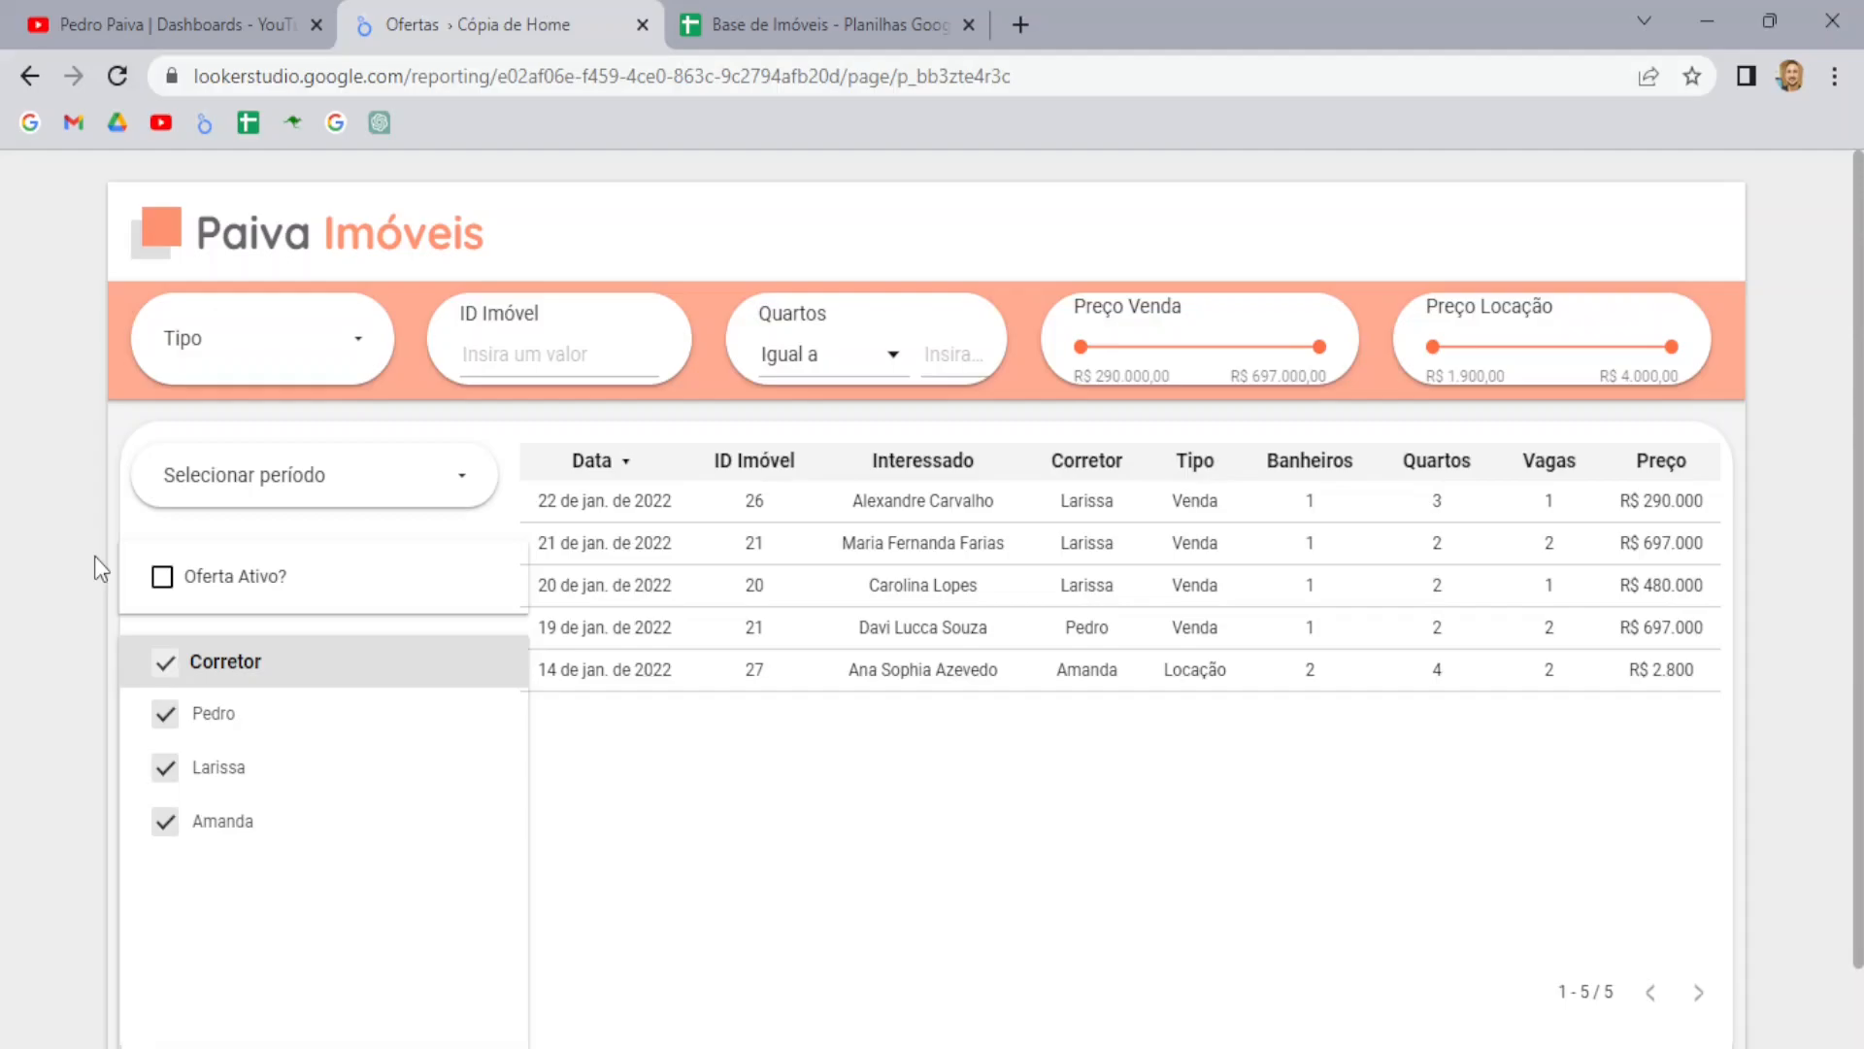
click(917, 2)
click(1184, 442)
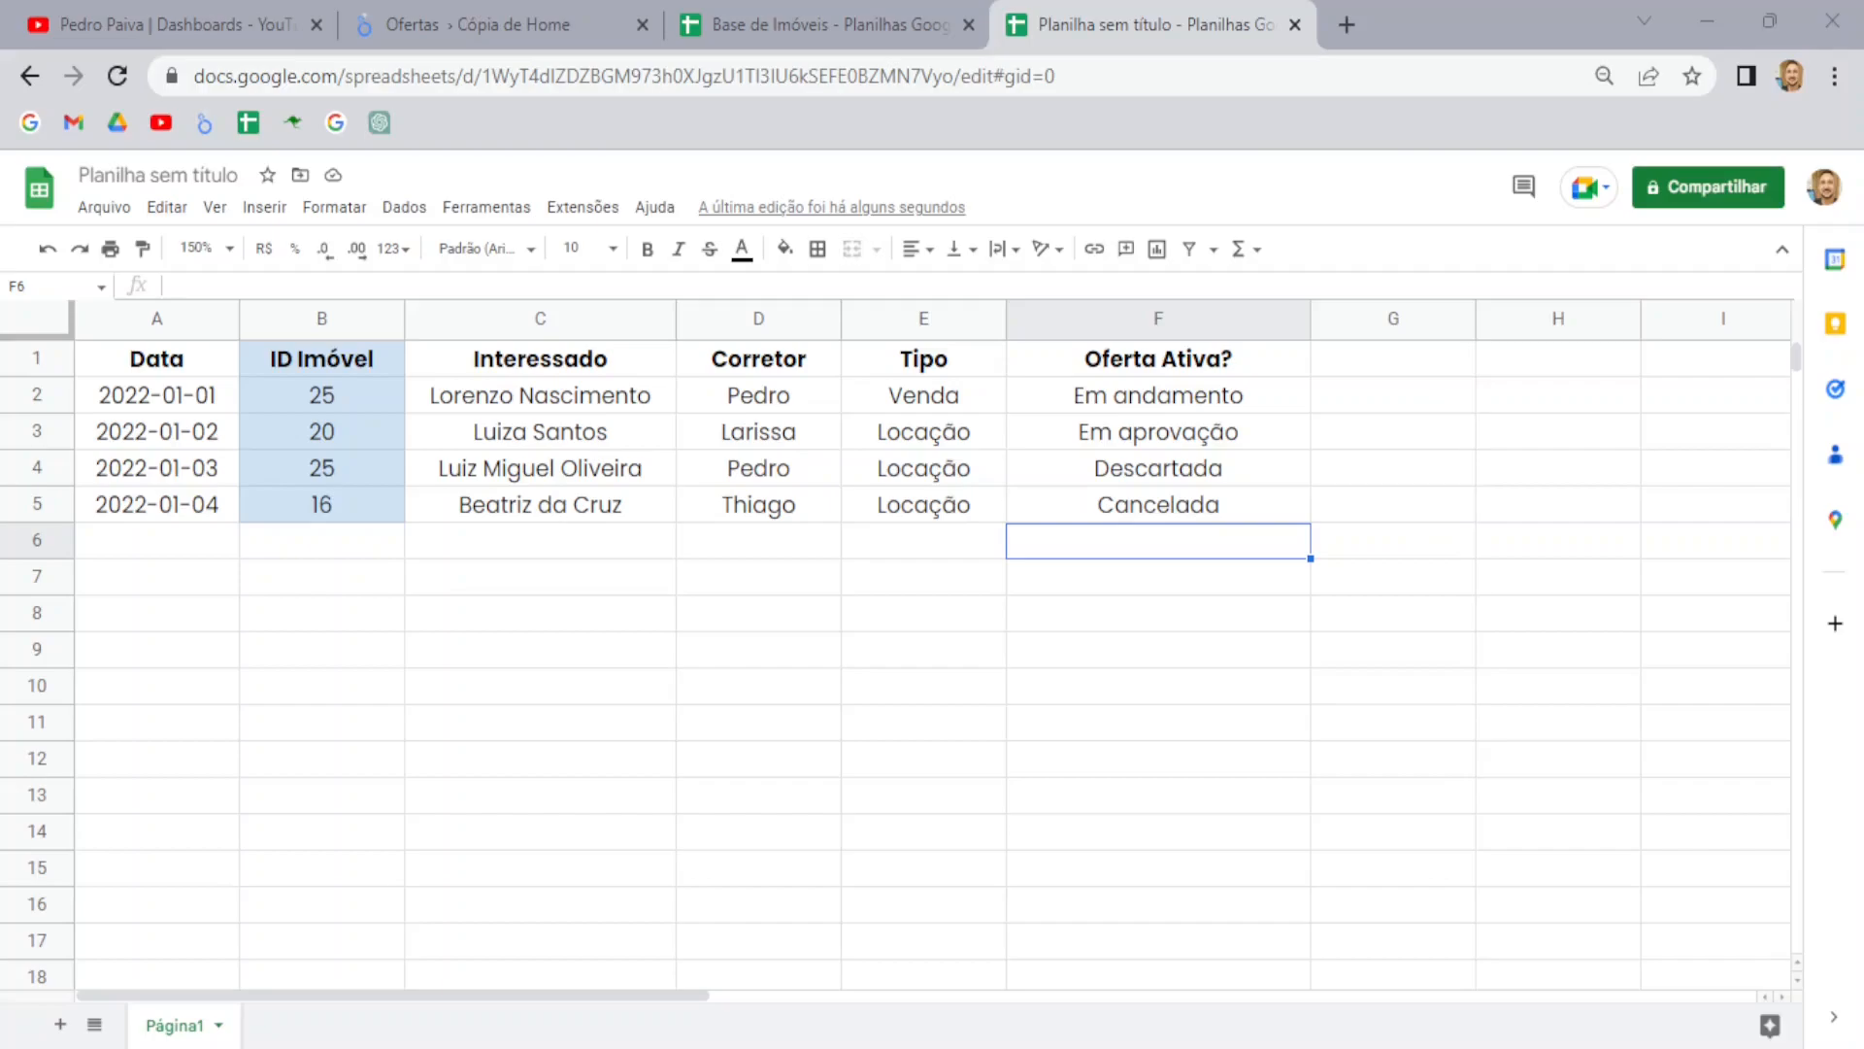
Examine the "Oferta Ativa?" statuses in F2:F5 of the untitled spreadsheet to identify which ones represent active offers
click(1163, 513)
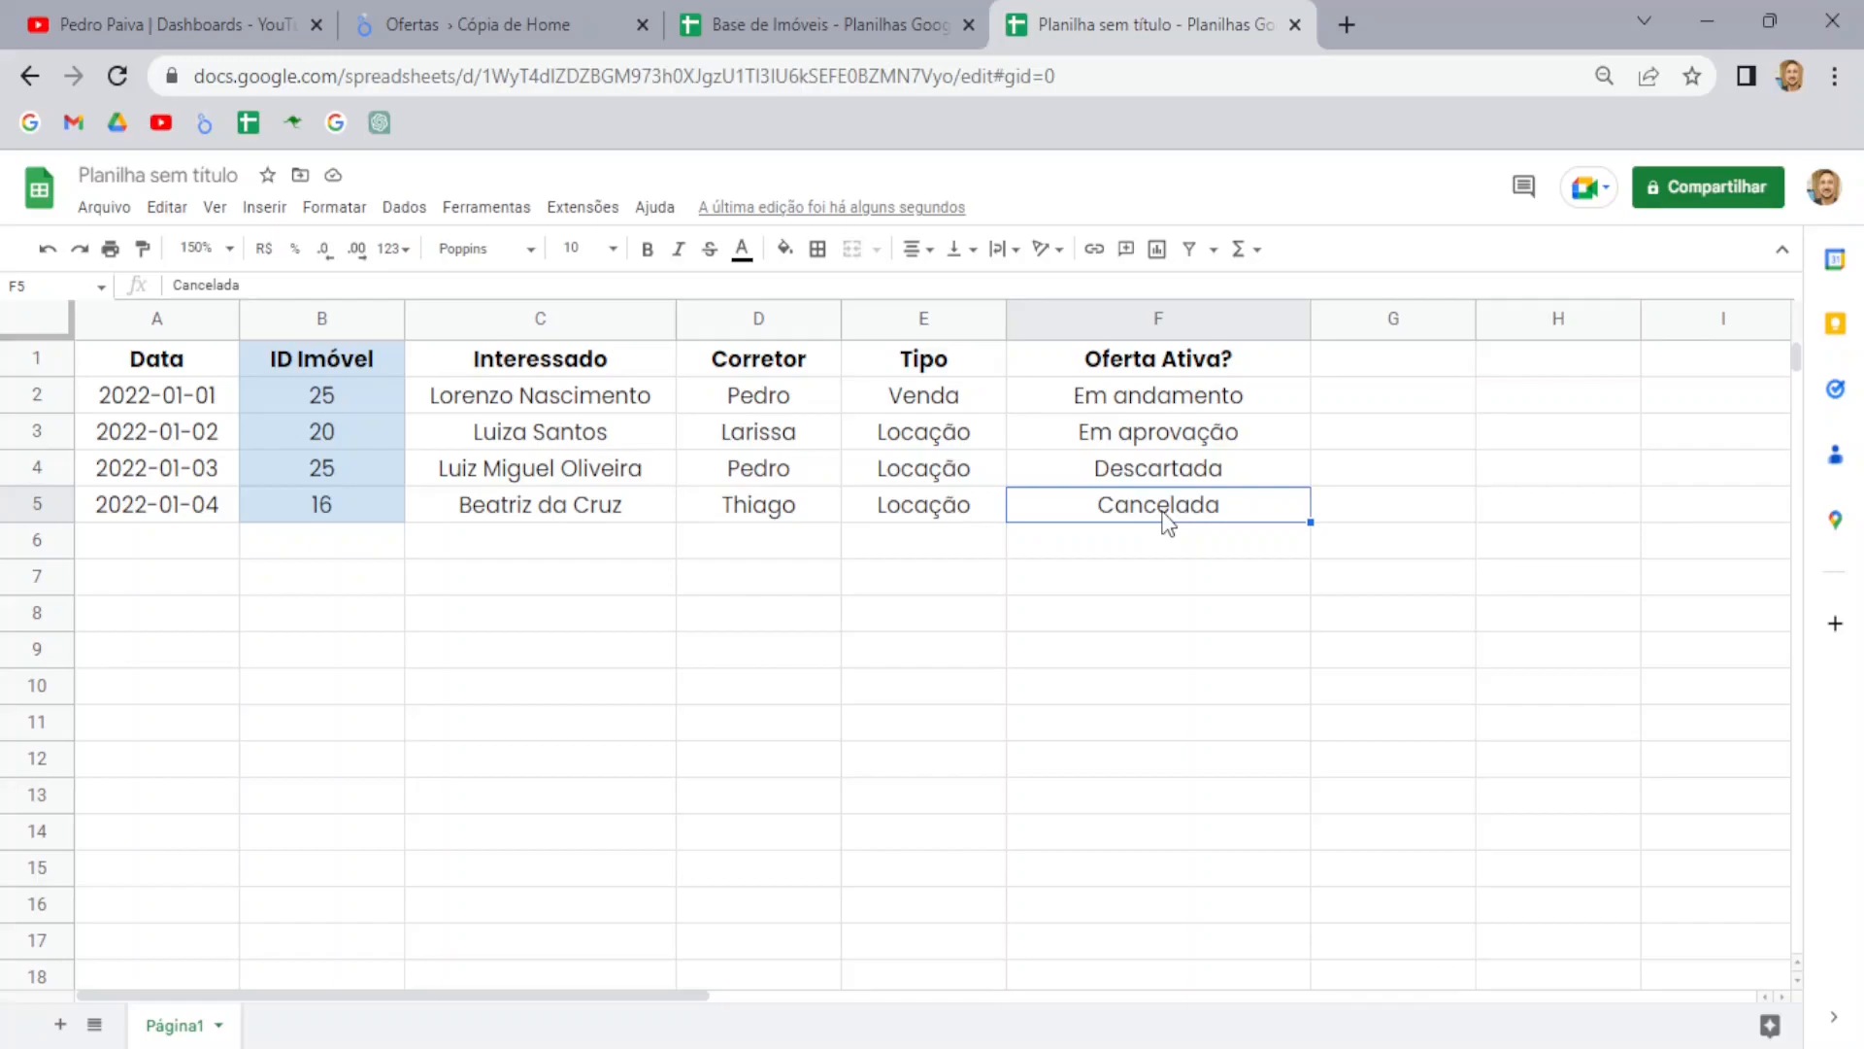
drag(179, 396, 1093, 396)
click(1093, 394)
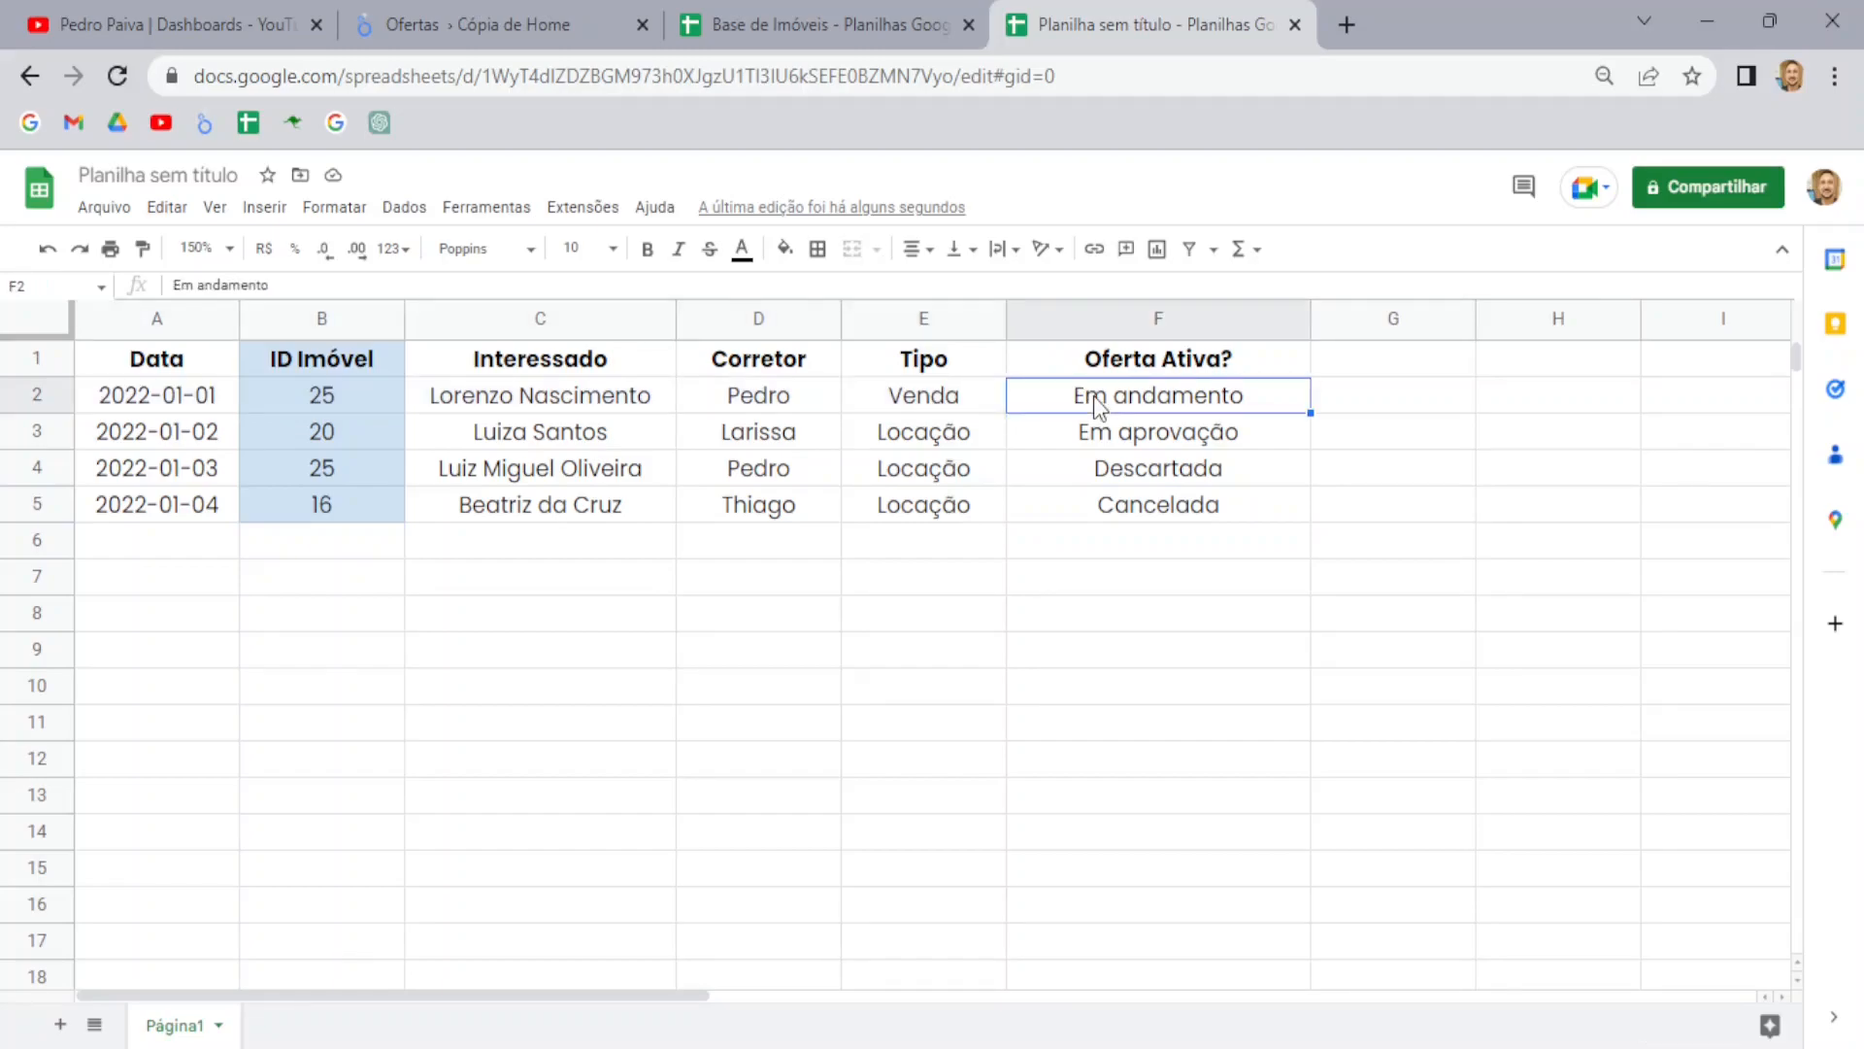
drag(156, 430, 1040, 411)
click(1058, 421)
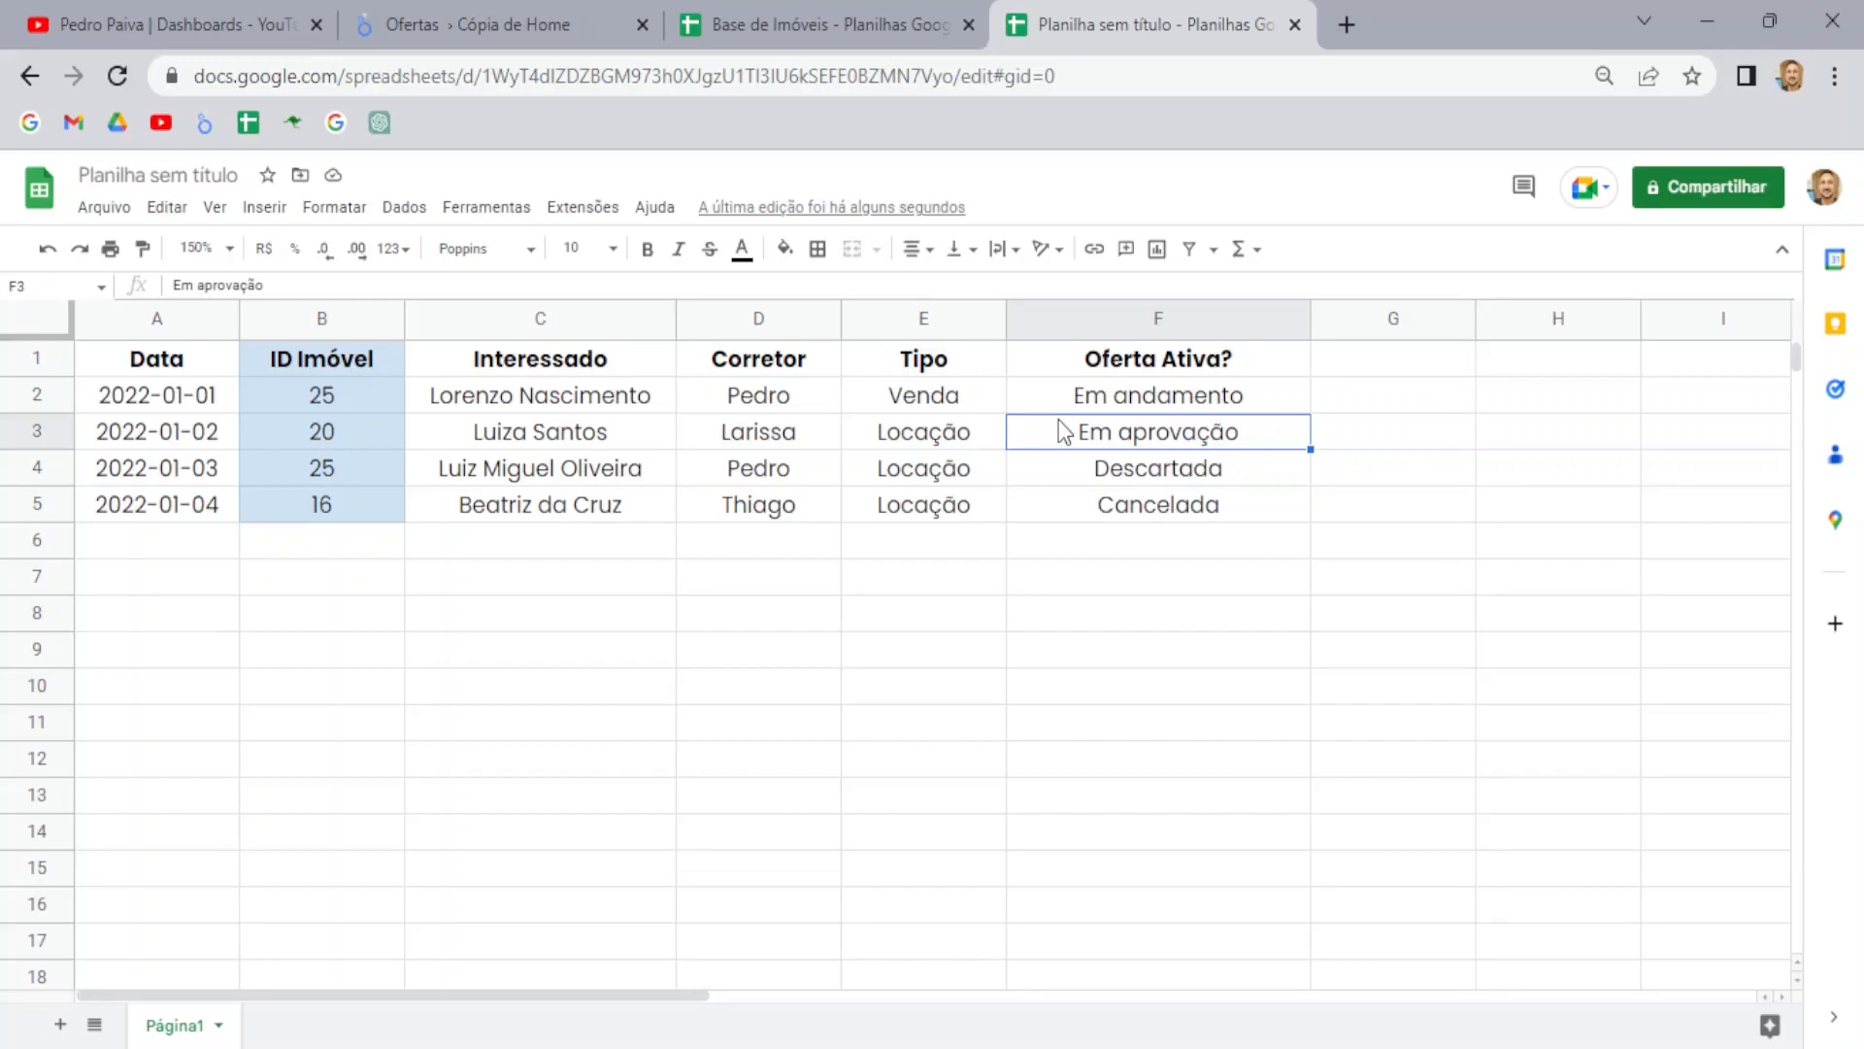
drag(1165, 396, 1099, 435)
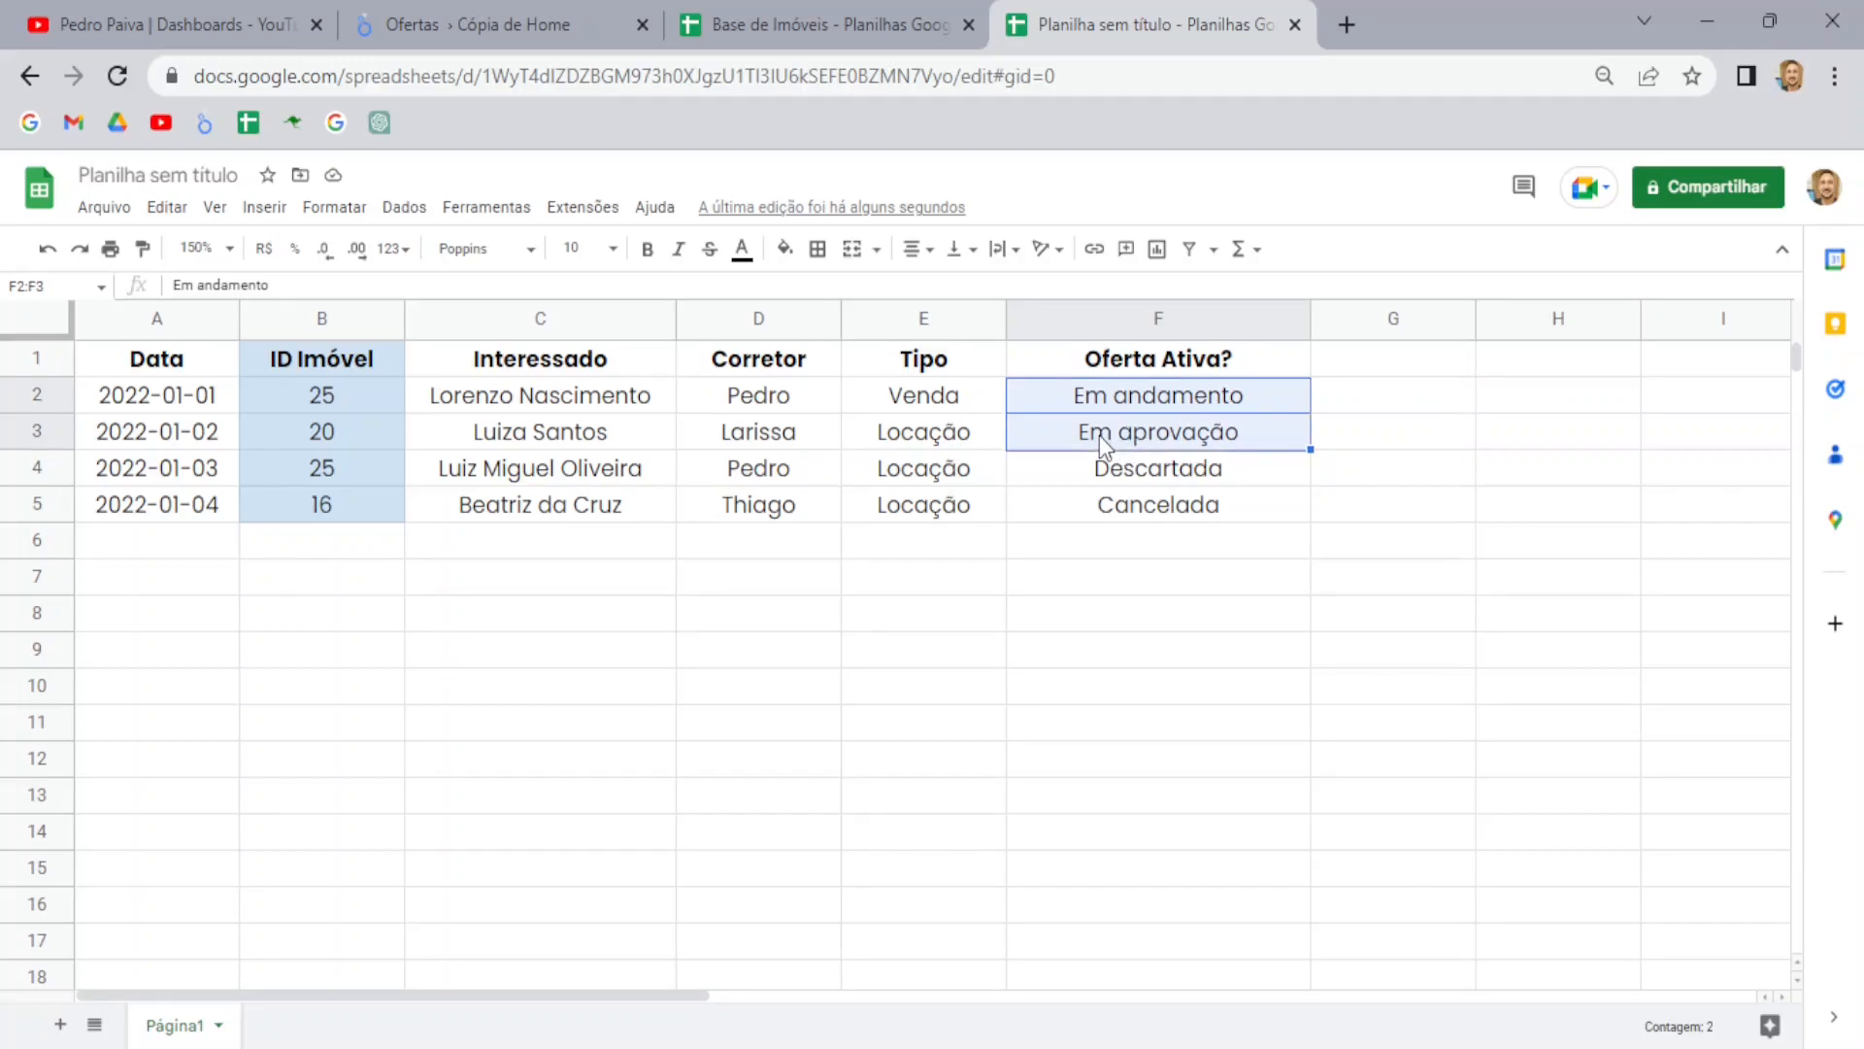
Enter VERDADEIRO in G2 and G3, beside the "Em andamento" and "Em aprovação" statuses
click(1402, 398)
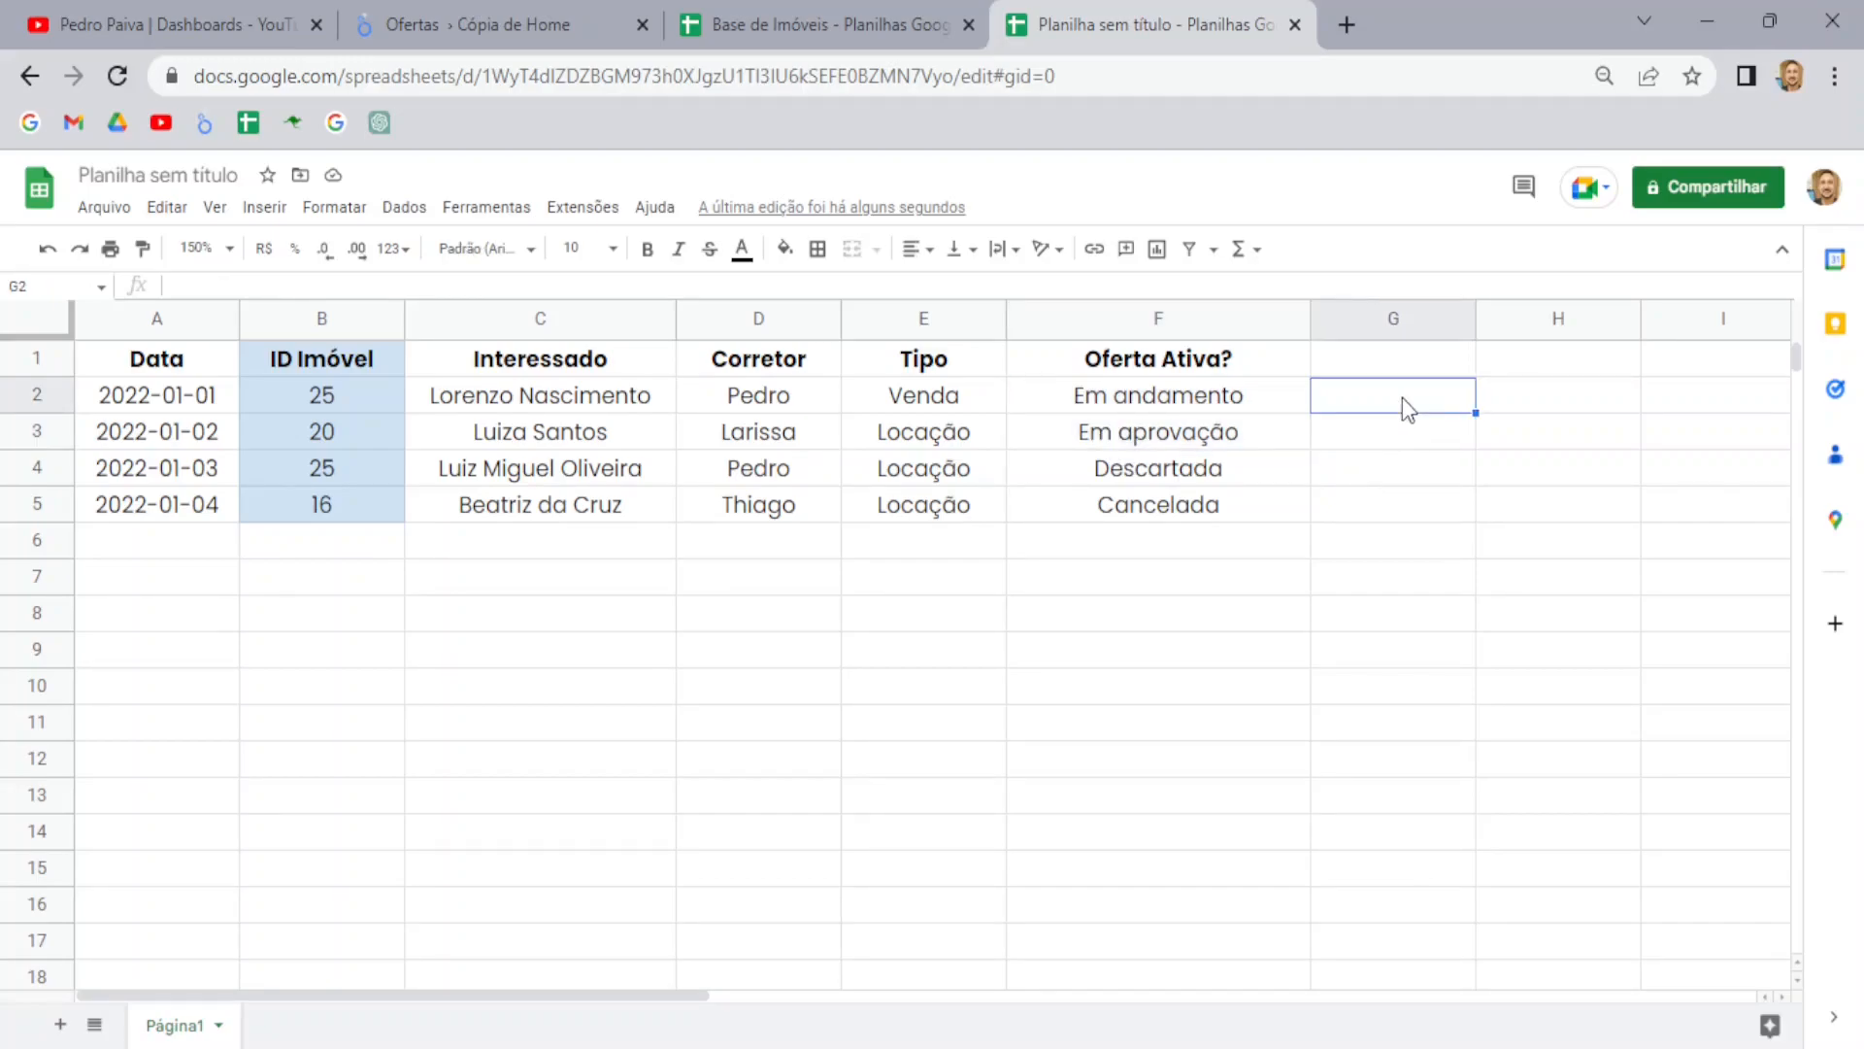
text(VERDADE)
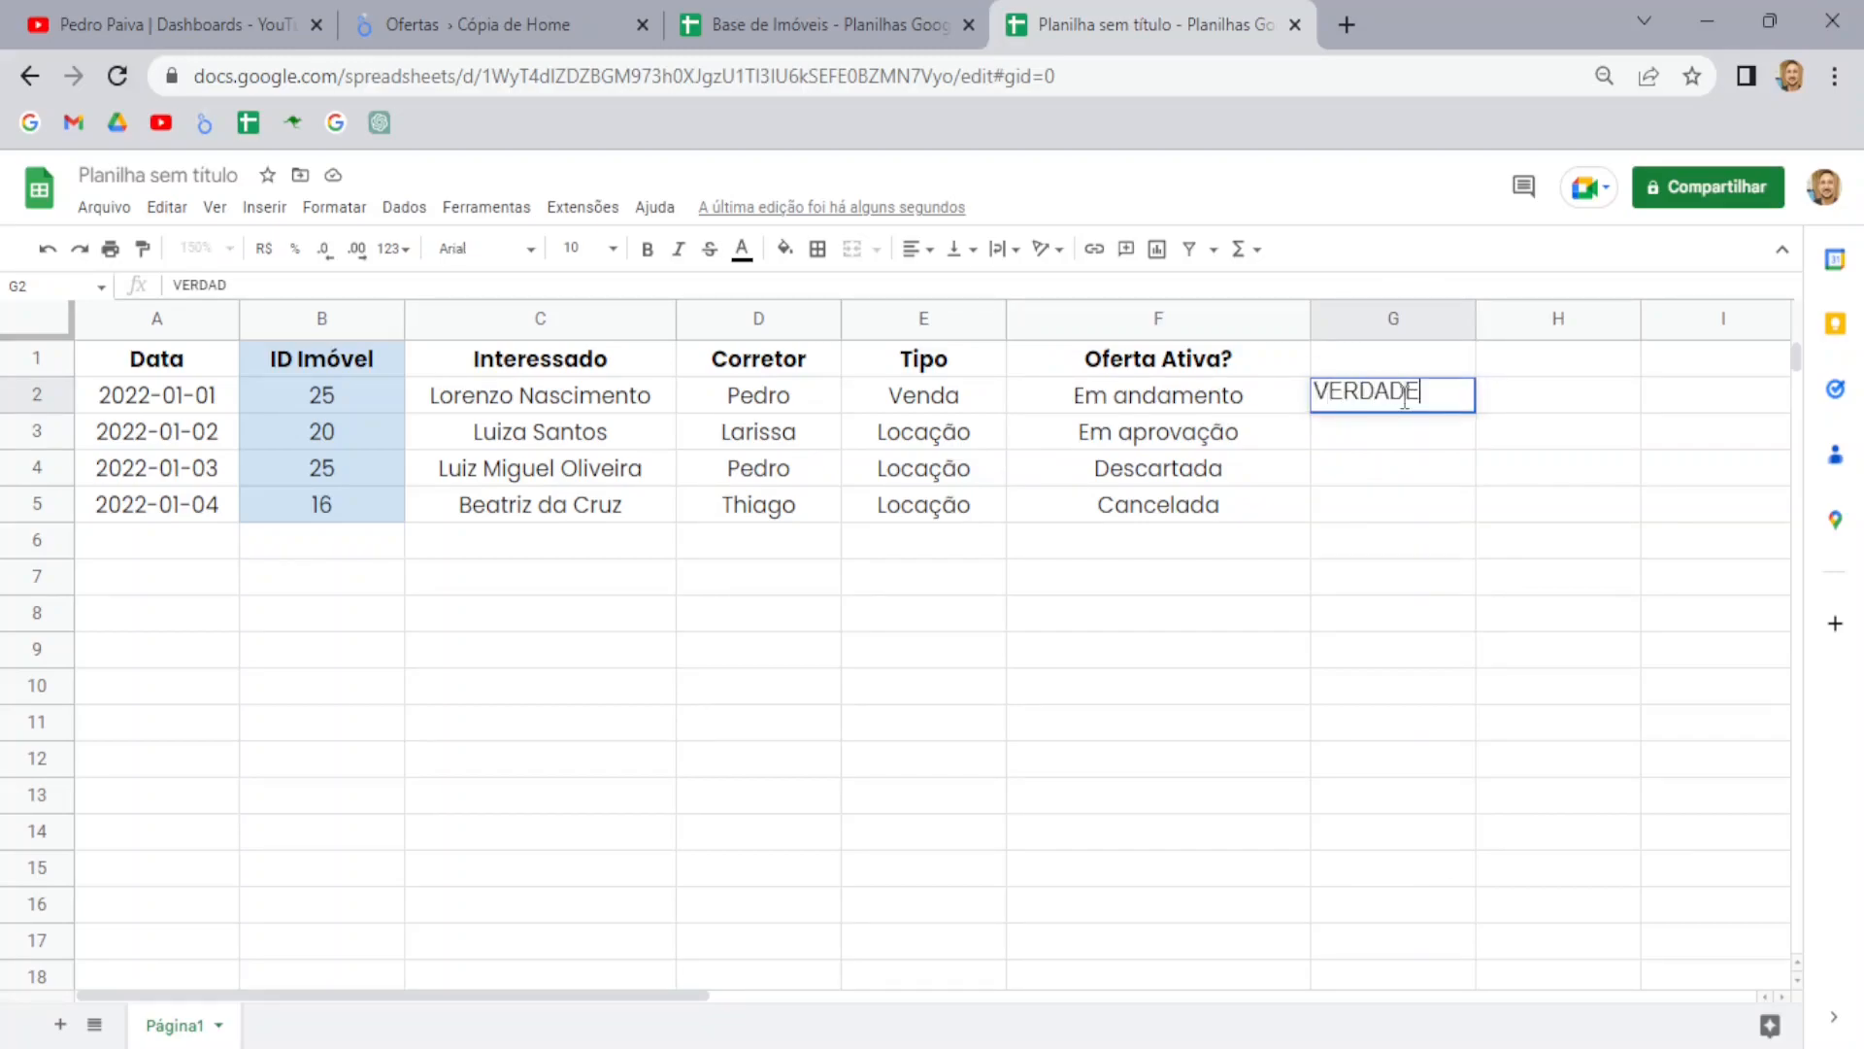
text(IRO)
key(Return)
text(VERDADEIRO)
key(Return)
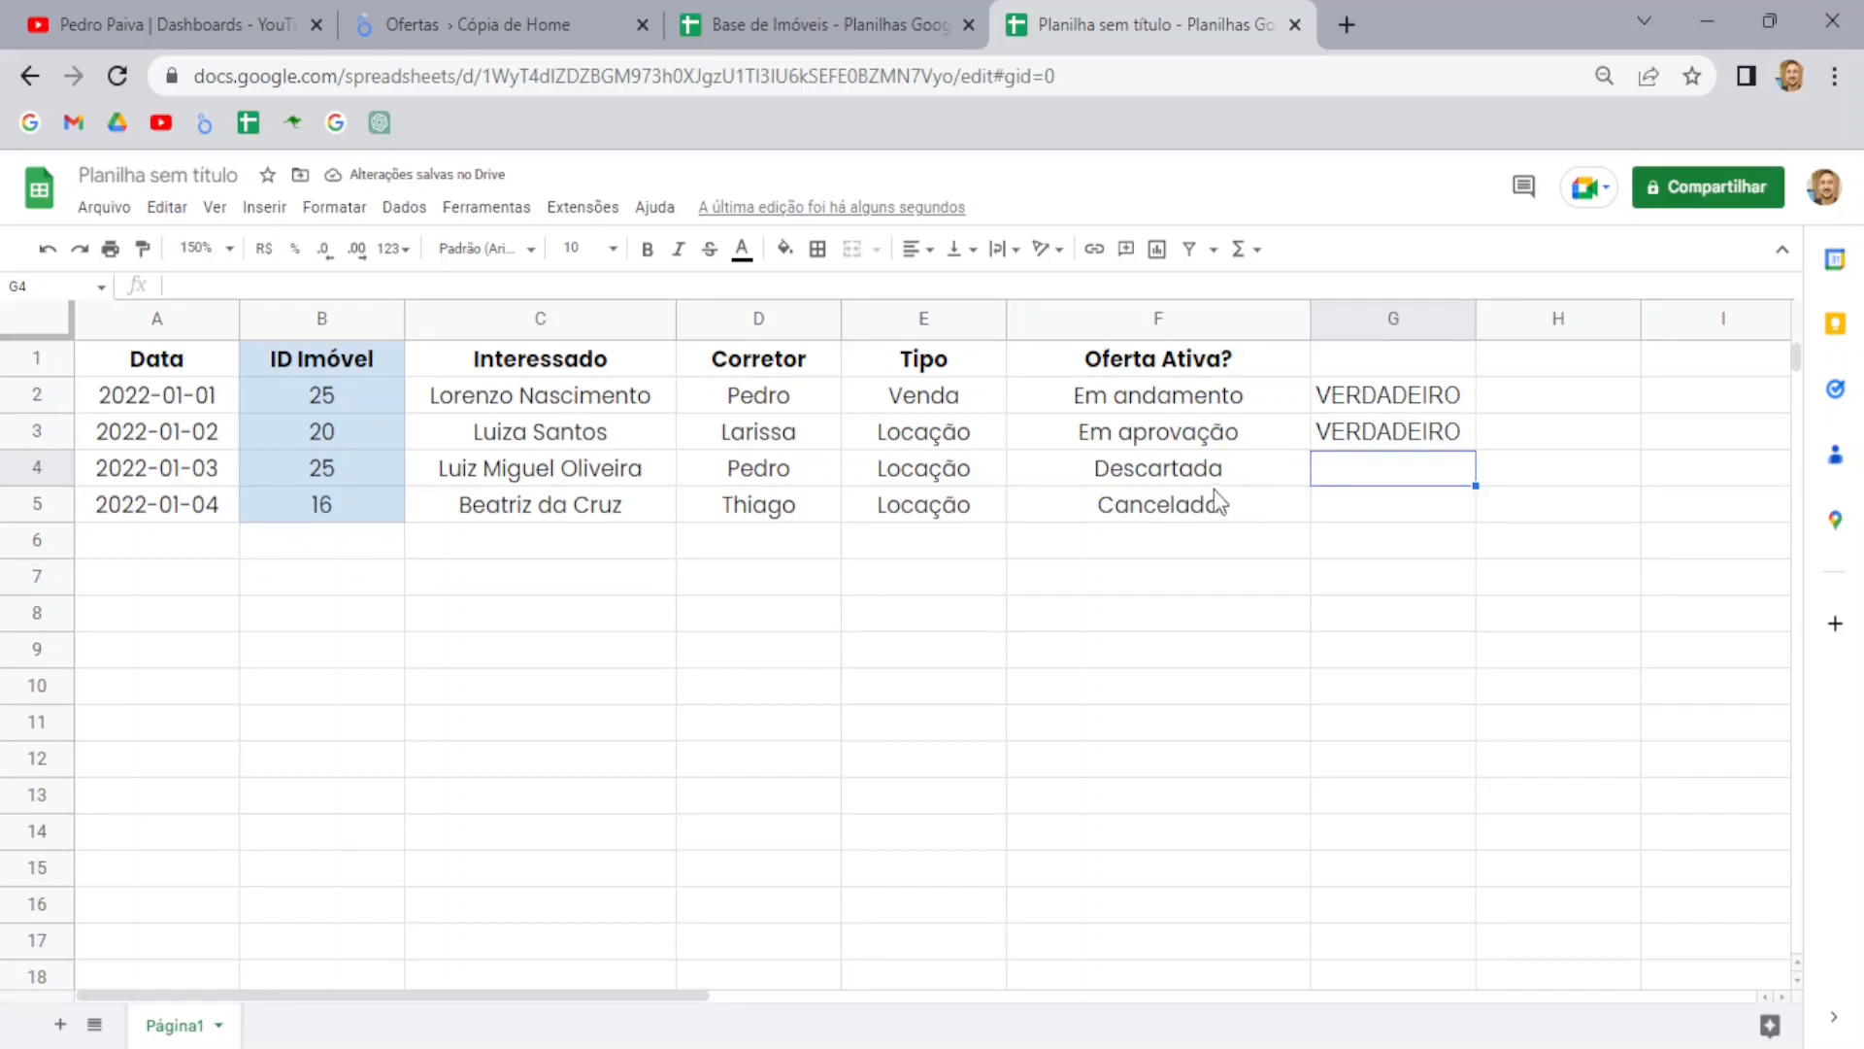
Enter FALSO in G4 and G5 for the "Descartada" and "Cancelada" rows, and compare the statuses with their Boolean values
drag(1202, 480, 275, 466)
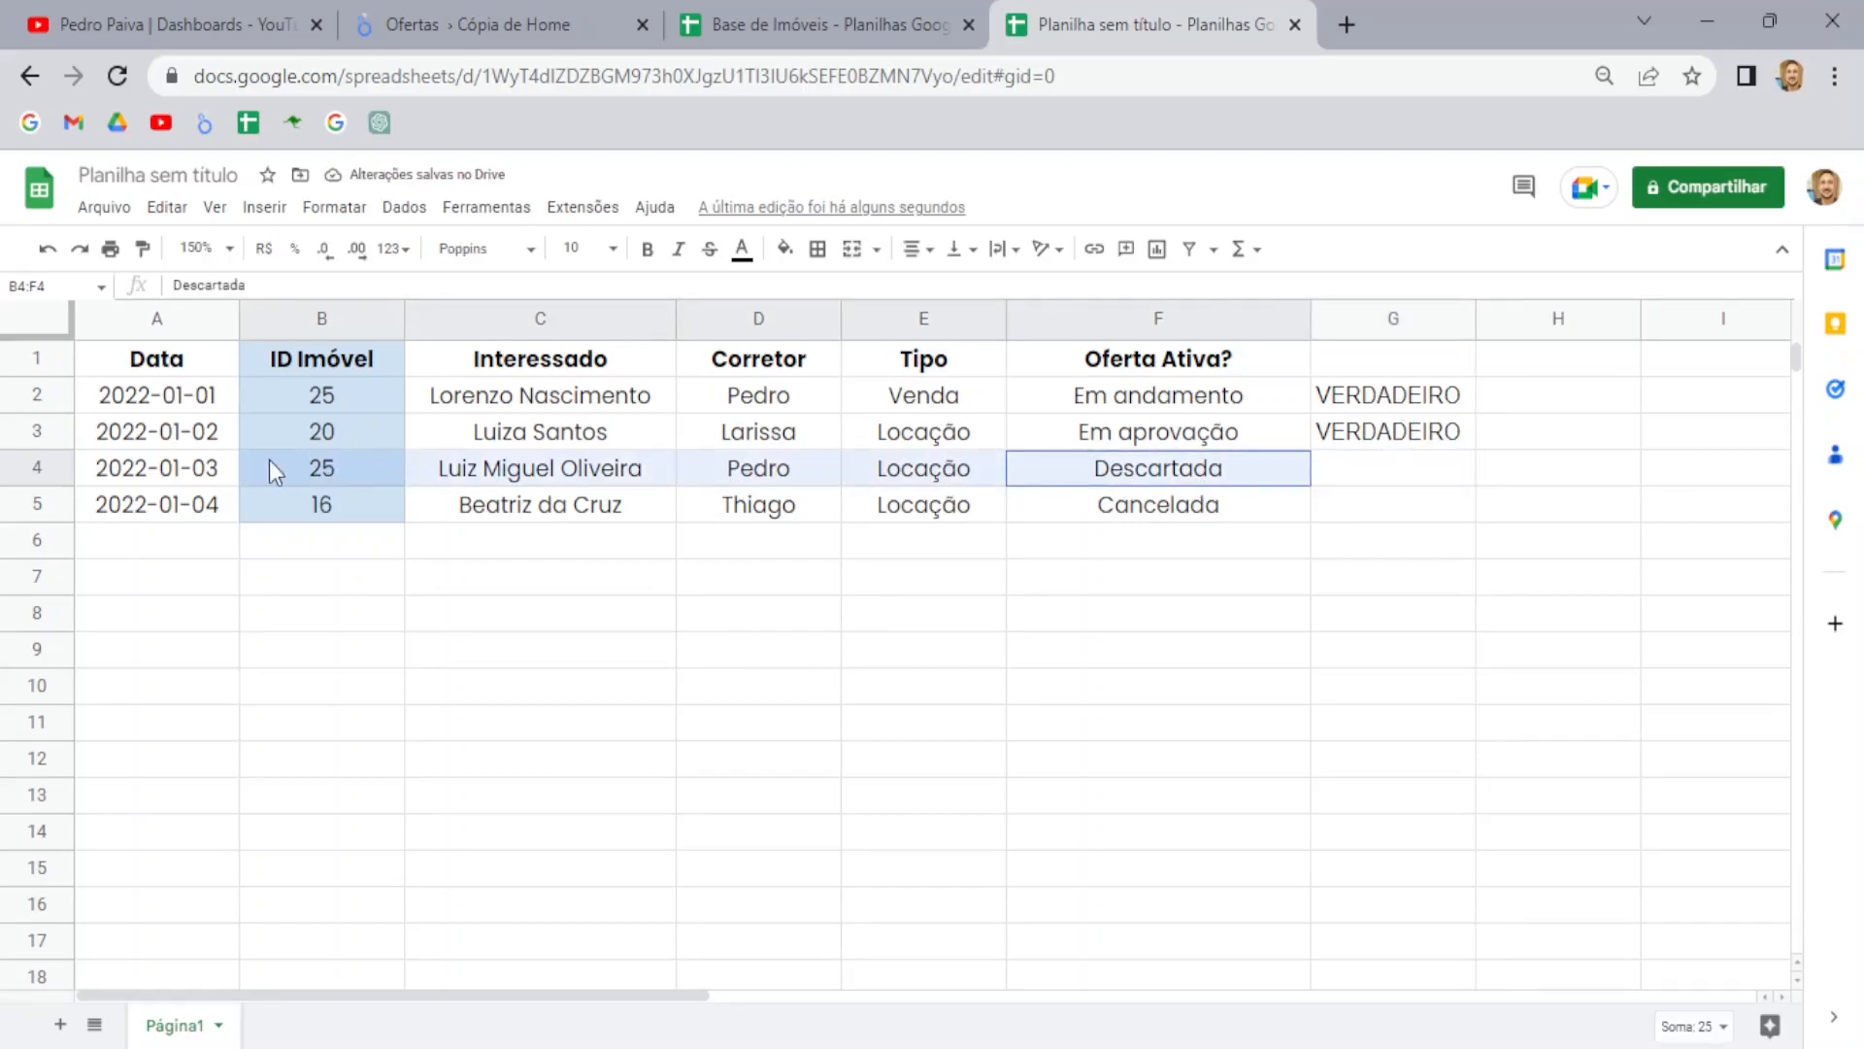
drag(1169, 525, 255, 515)
click(1396, 476)
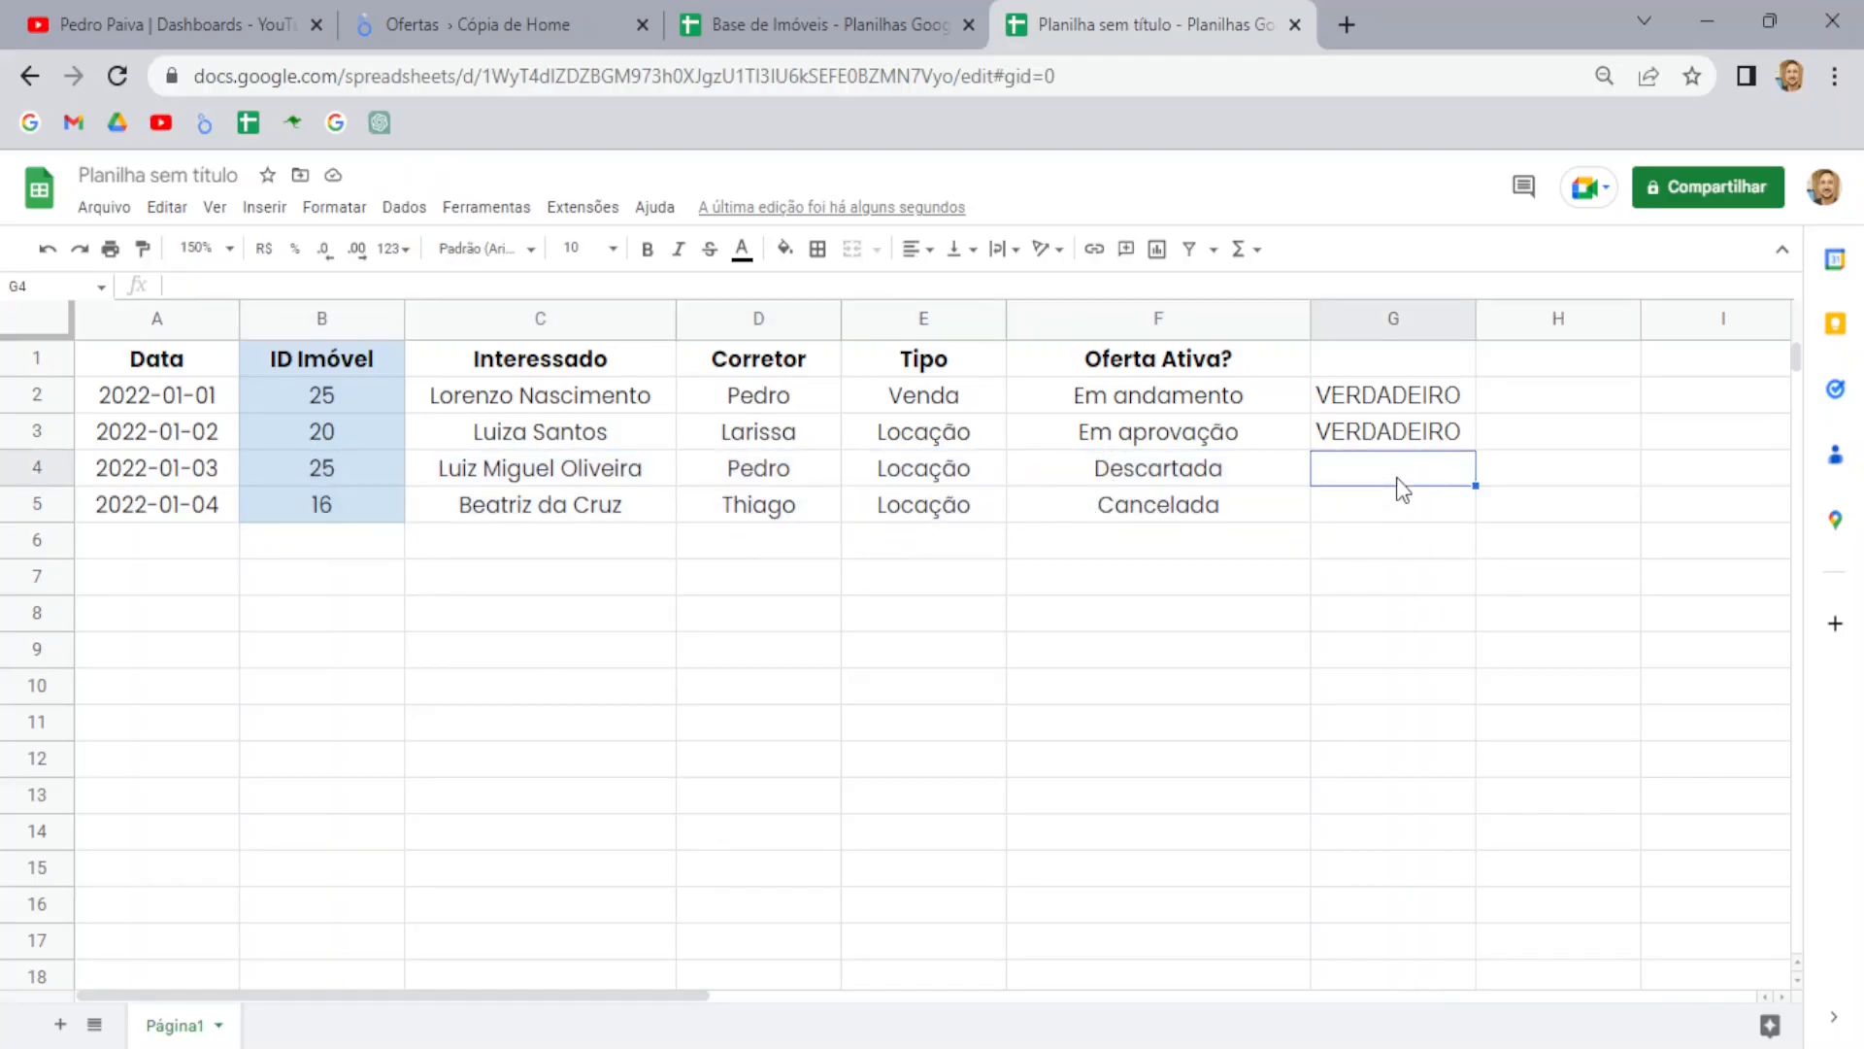
text(FALSO)
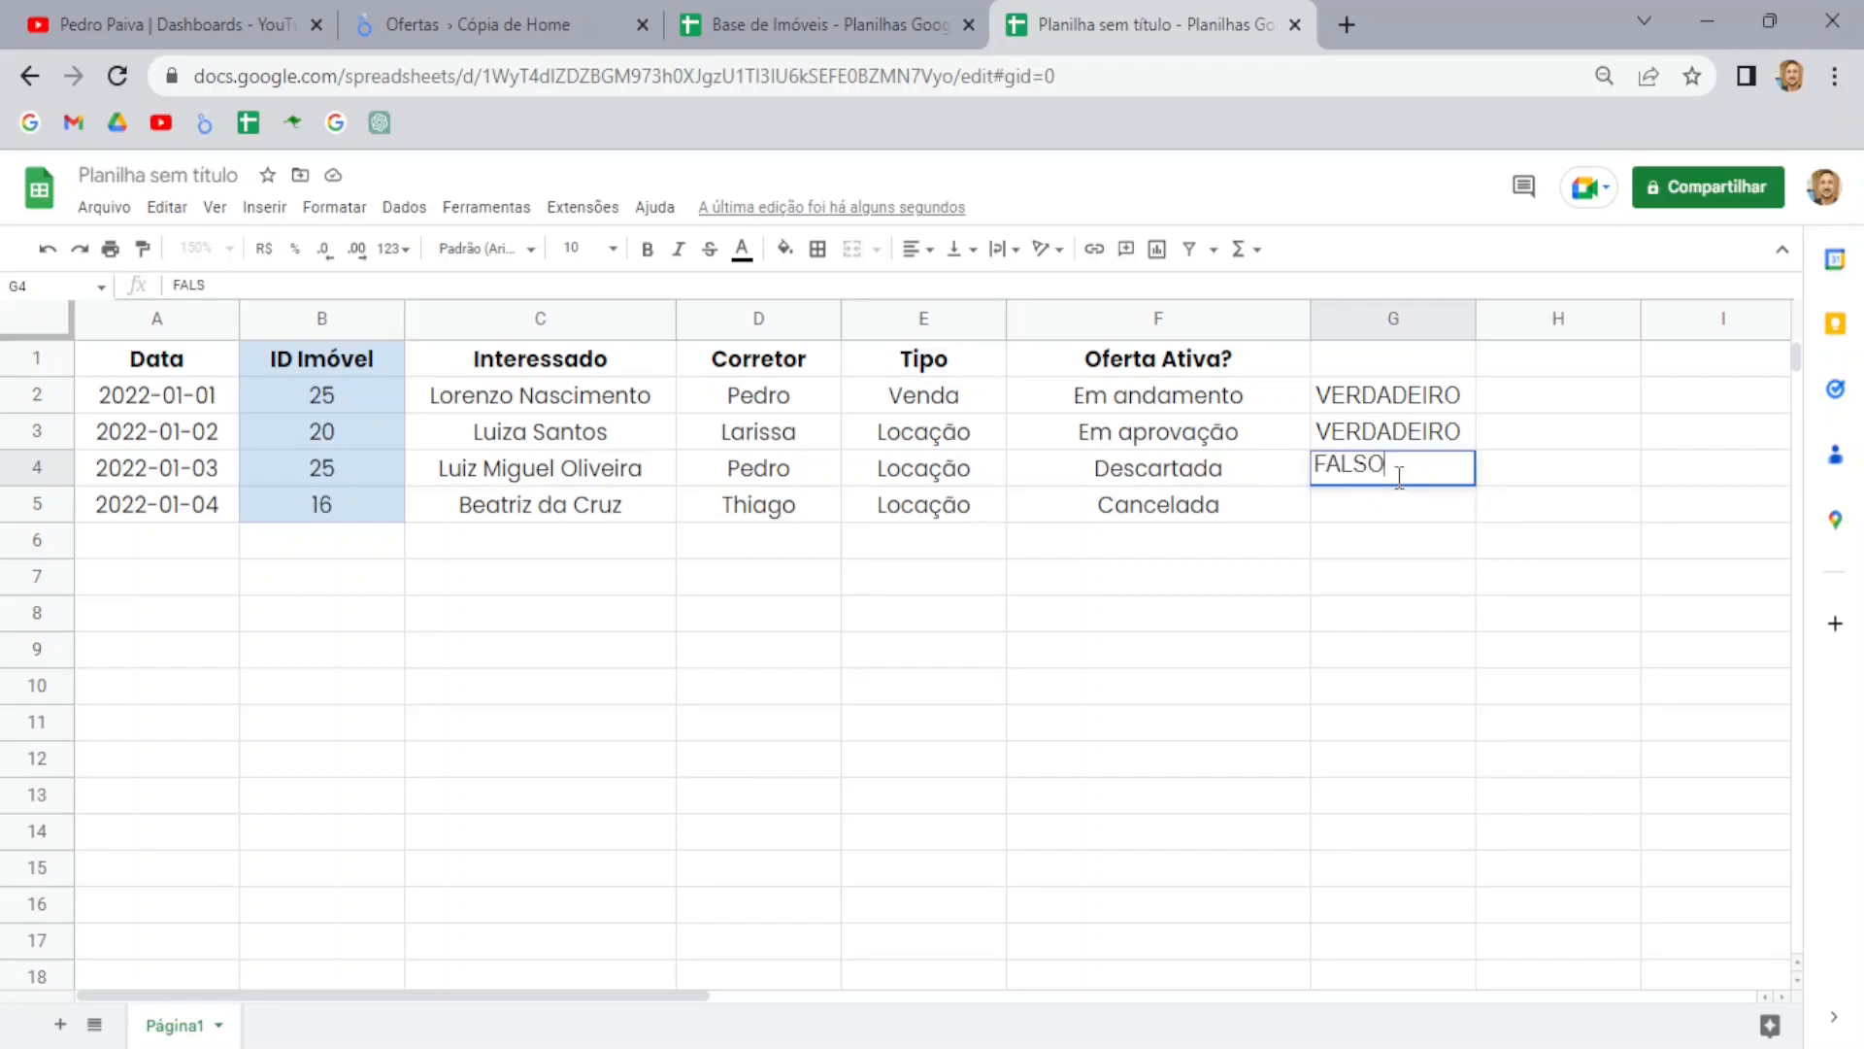
key(Return)
text(FALSO)
key(Return)
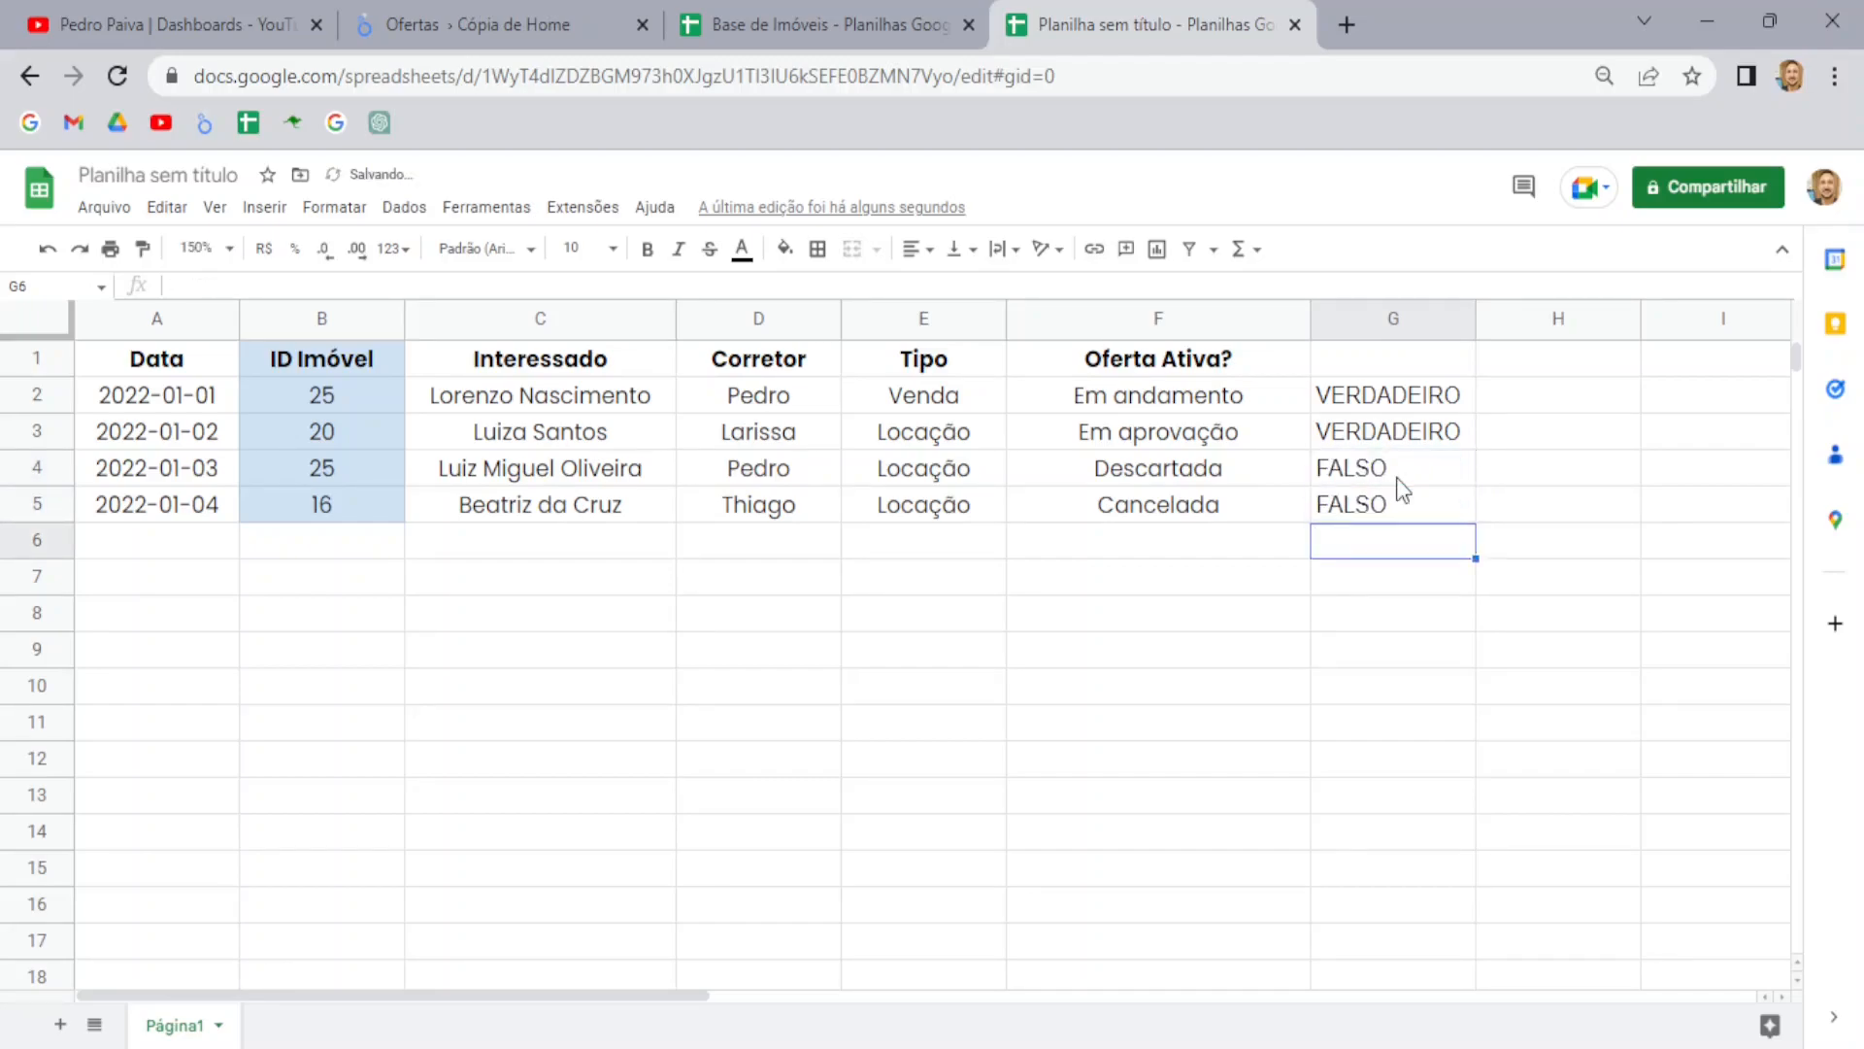
drag(1180, 399, 1181, 519)
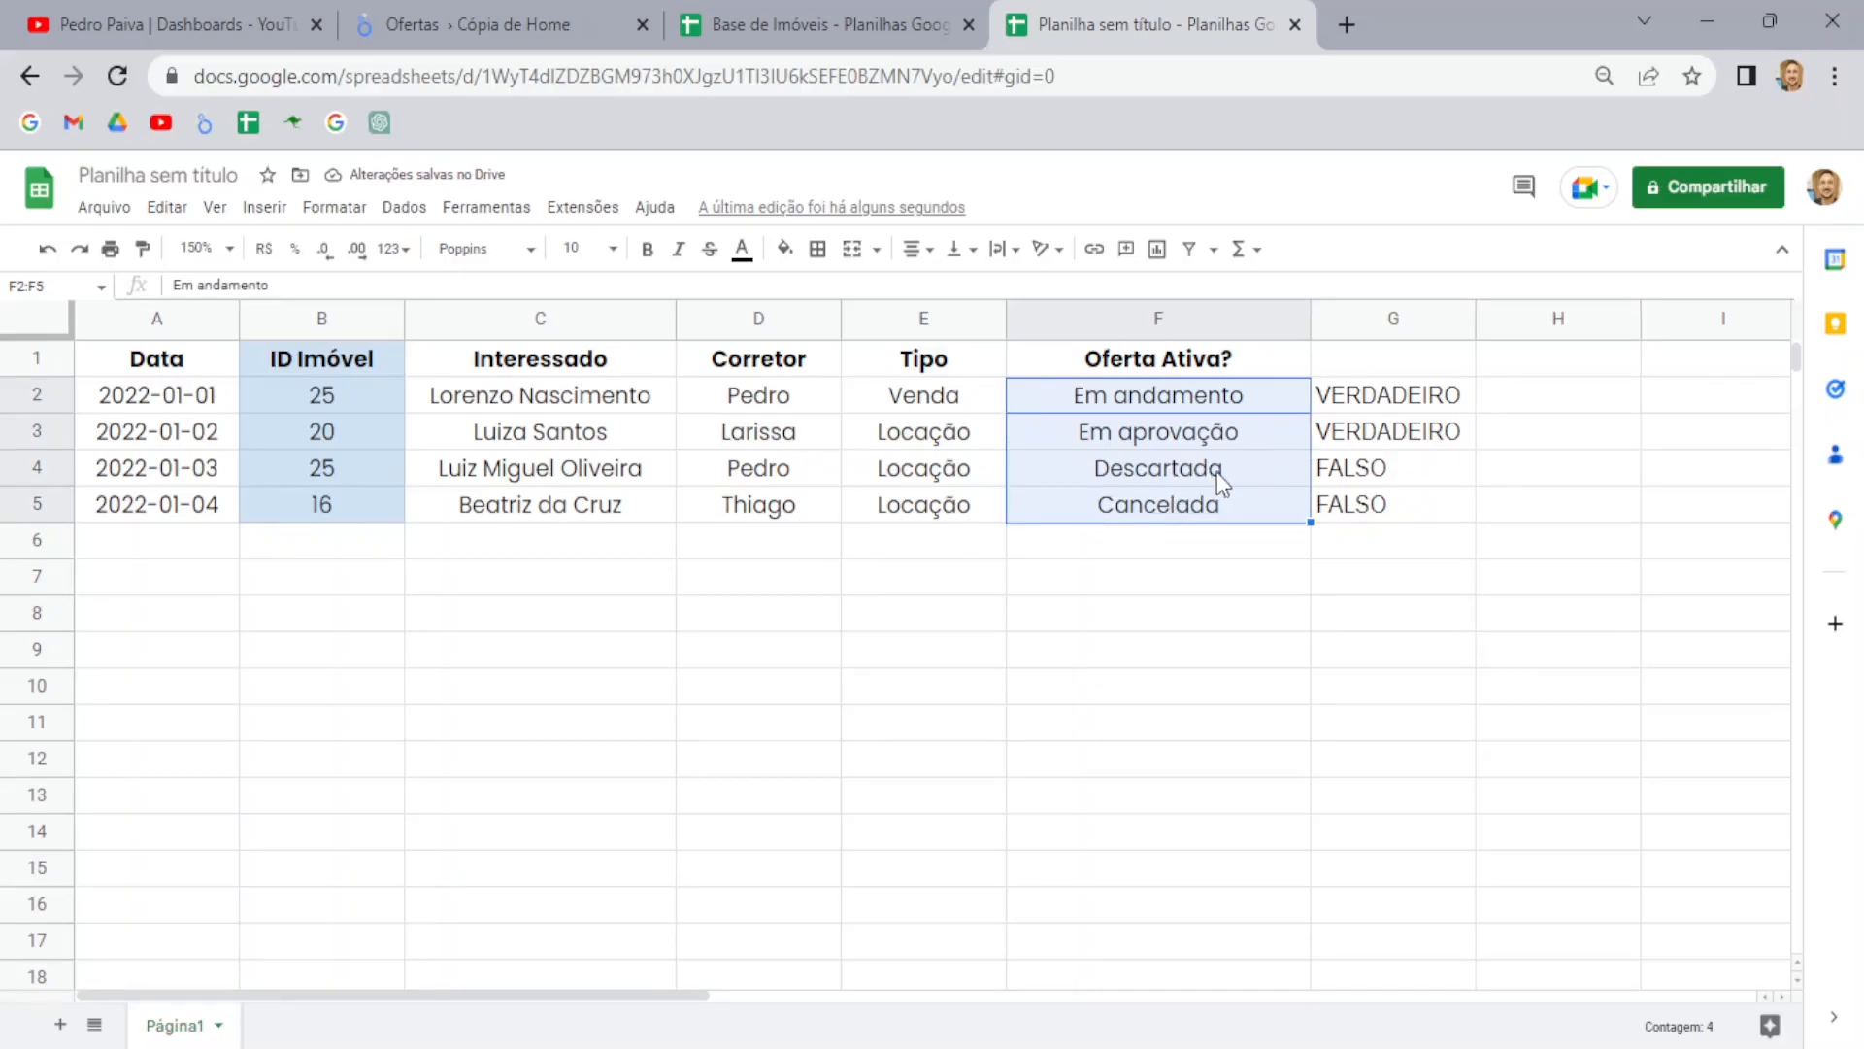
click(1354, 432)
click(1355, 469)
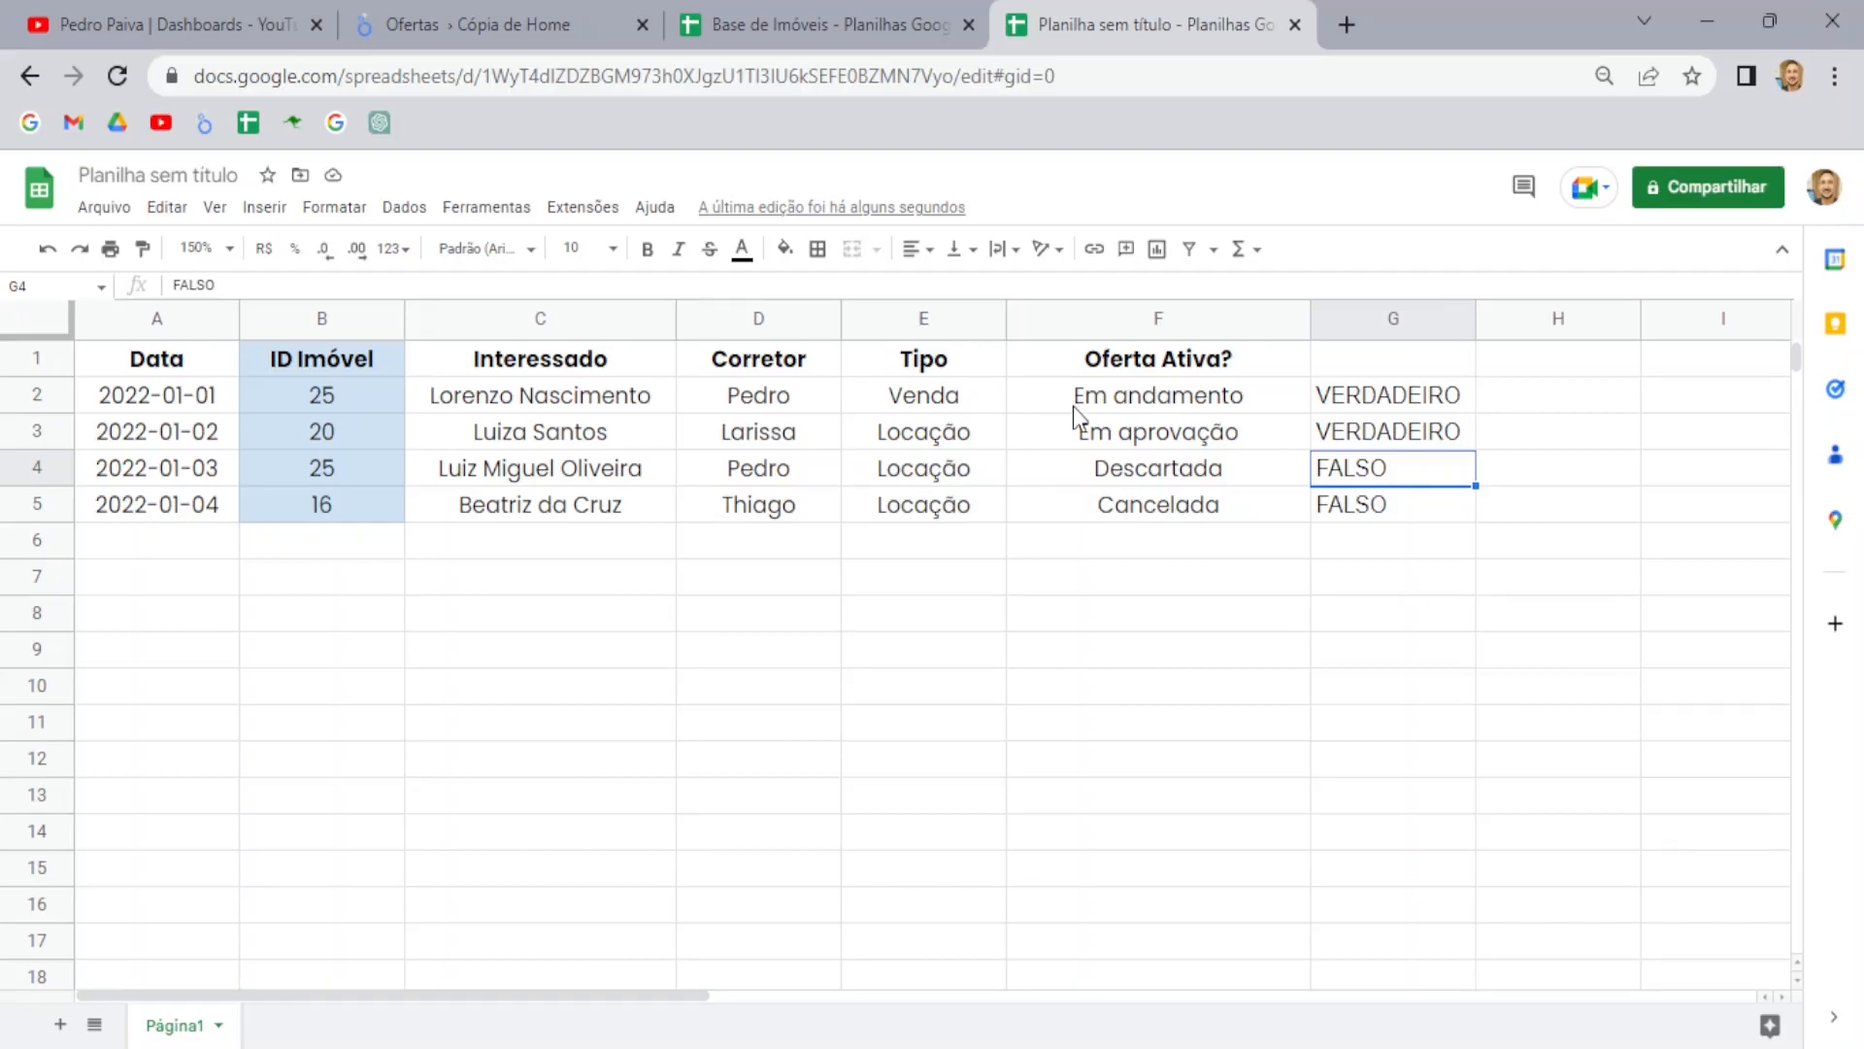
Switch to the Looker Studio report in edit mode and open the "Oferta Ativo?" formula in the "Base de Imóveis - Ofertas 2" data source
click(493, 20)
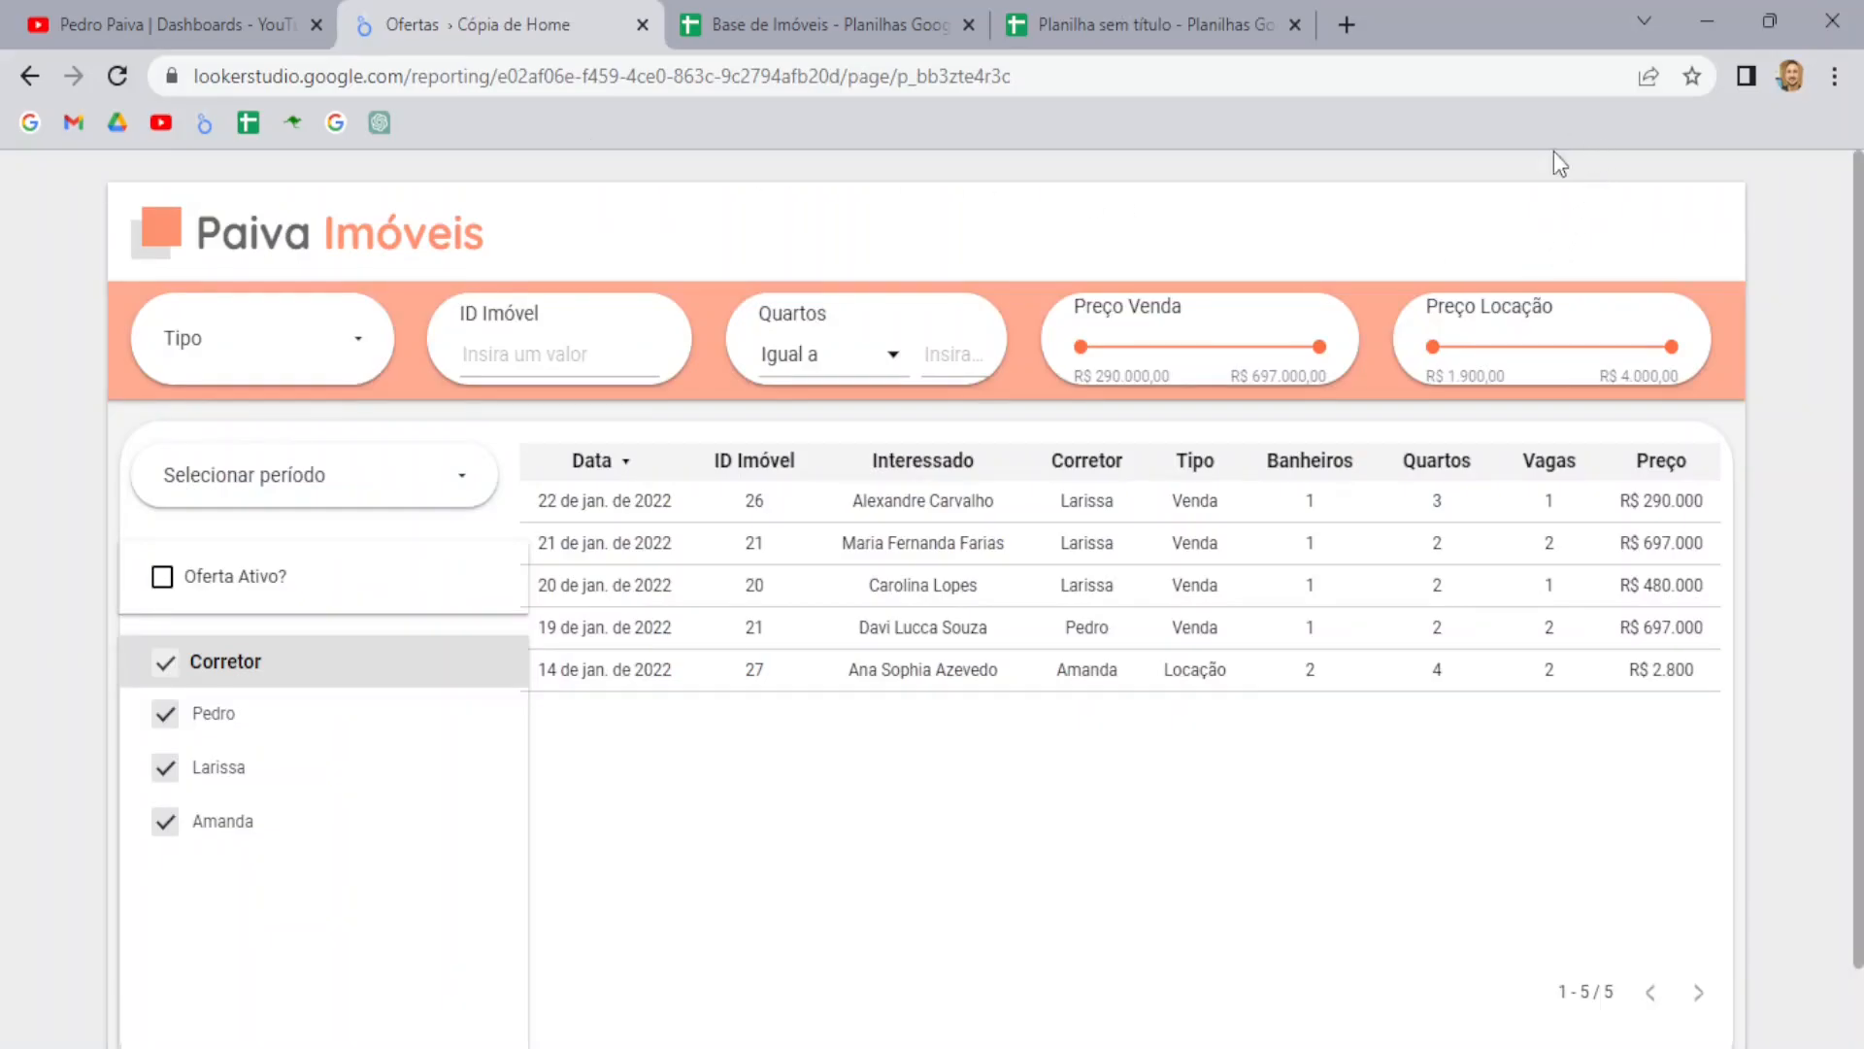
click(1572, 209)
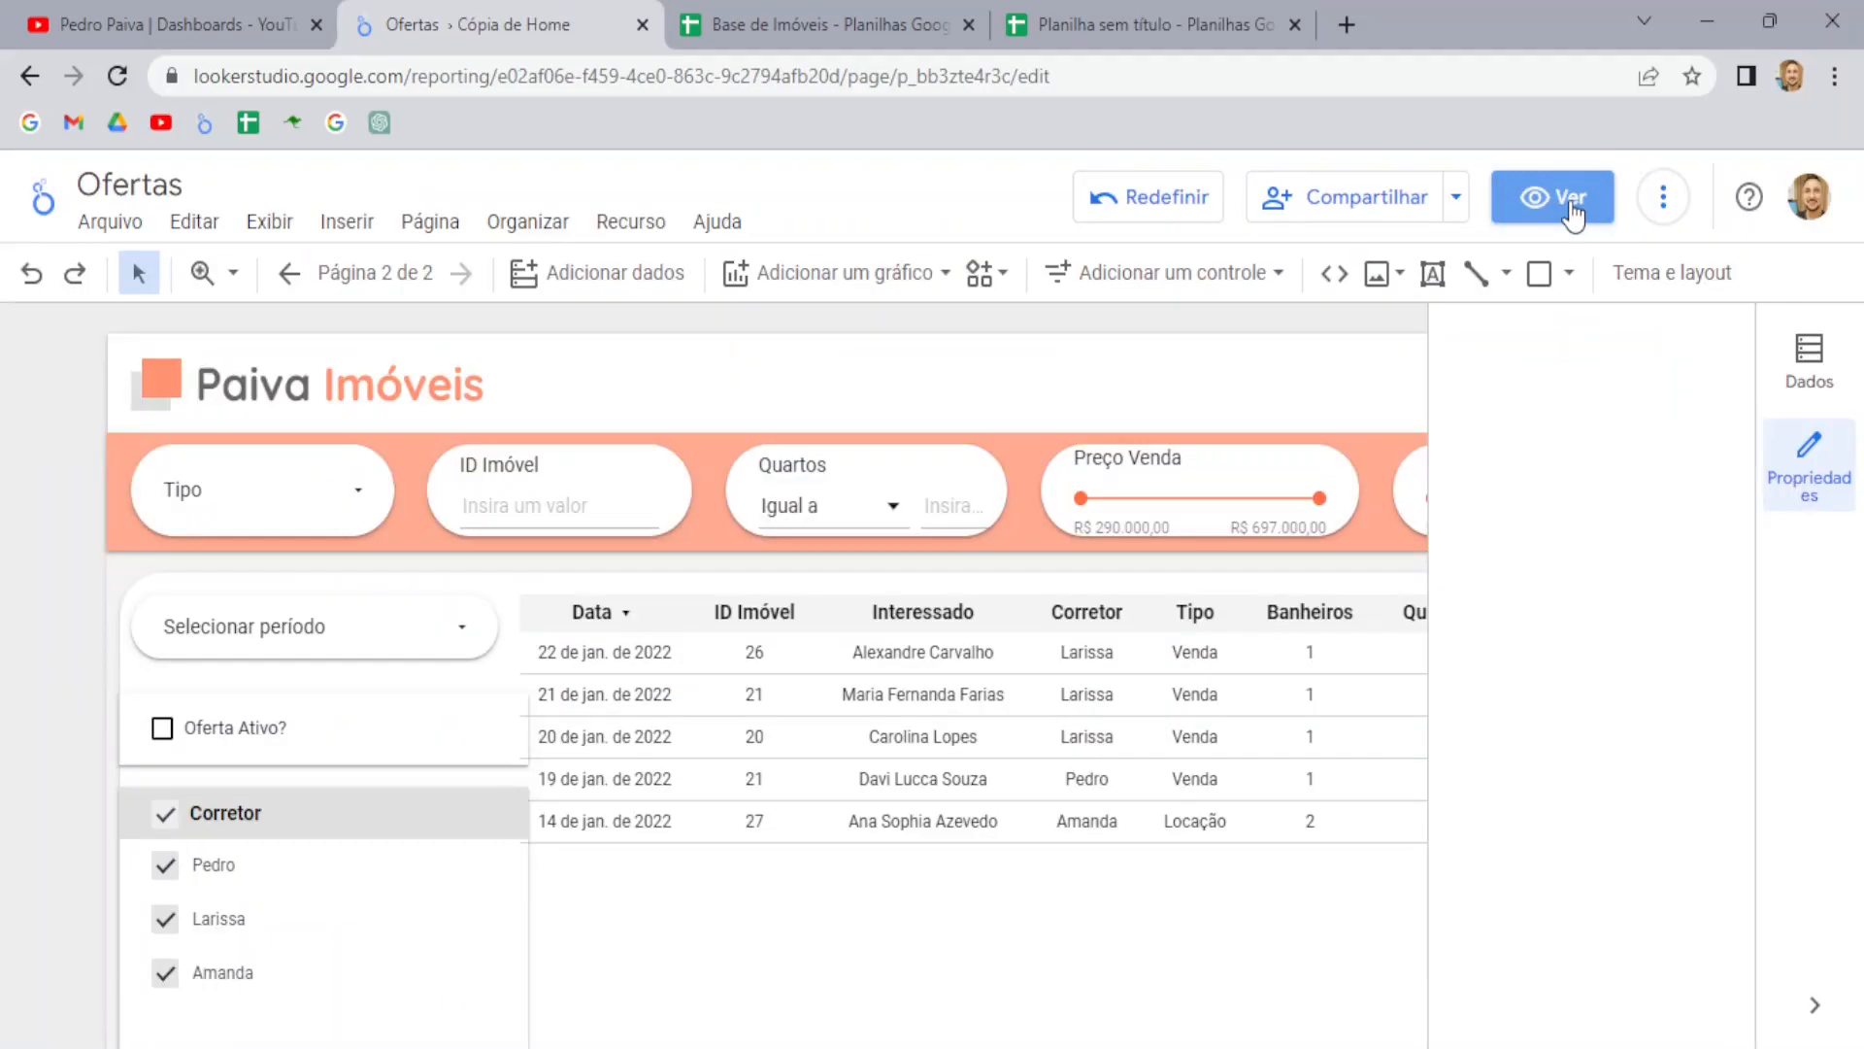
click(631, 224)
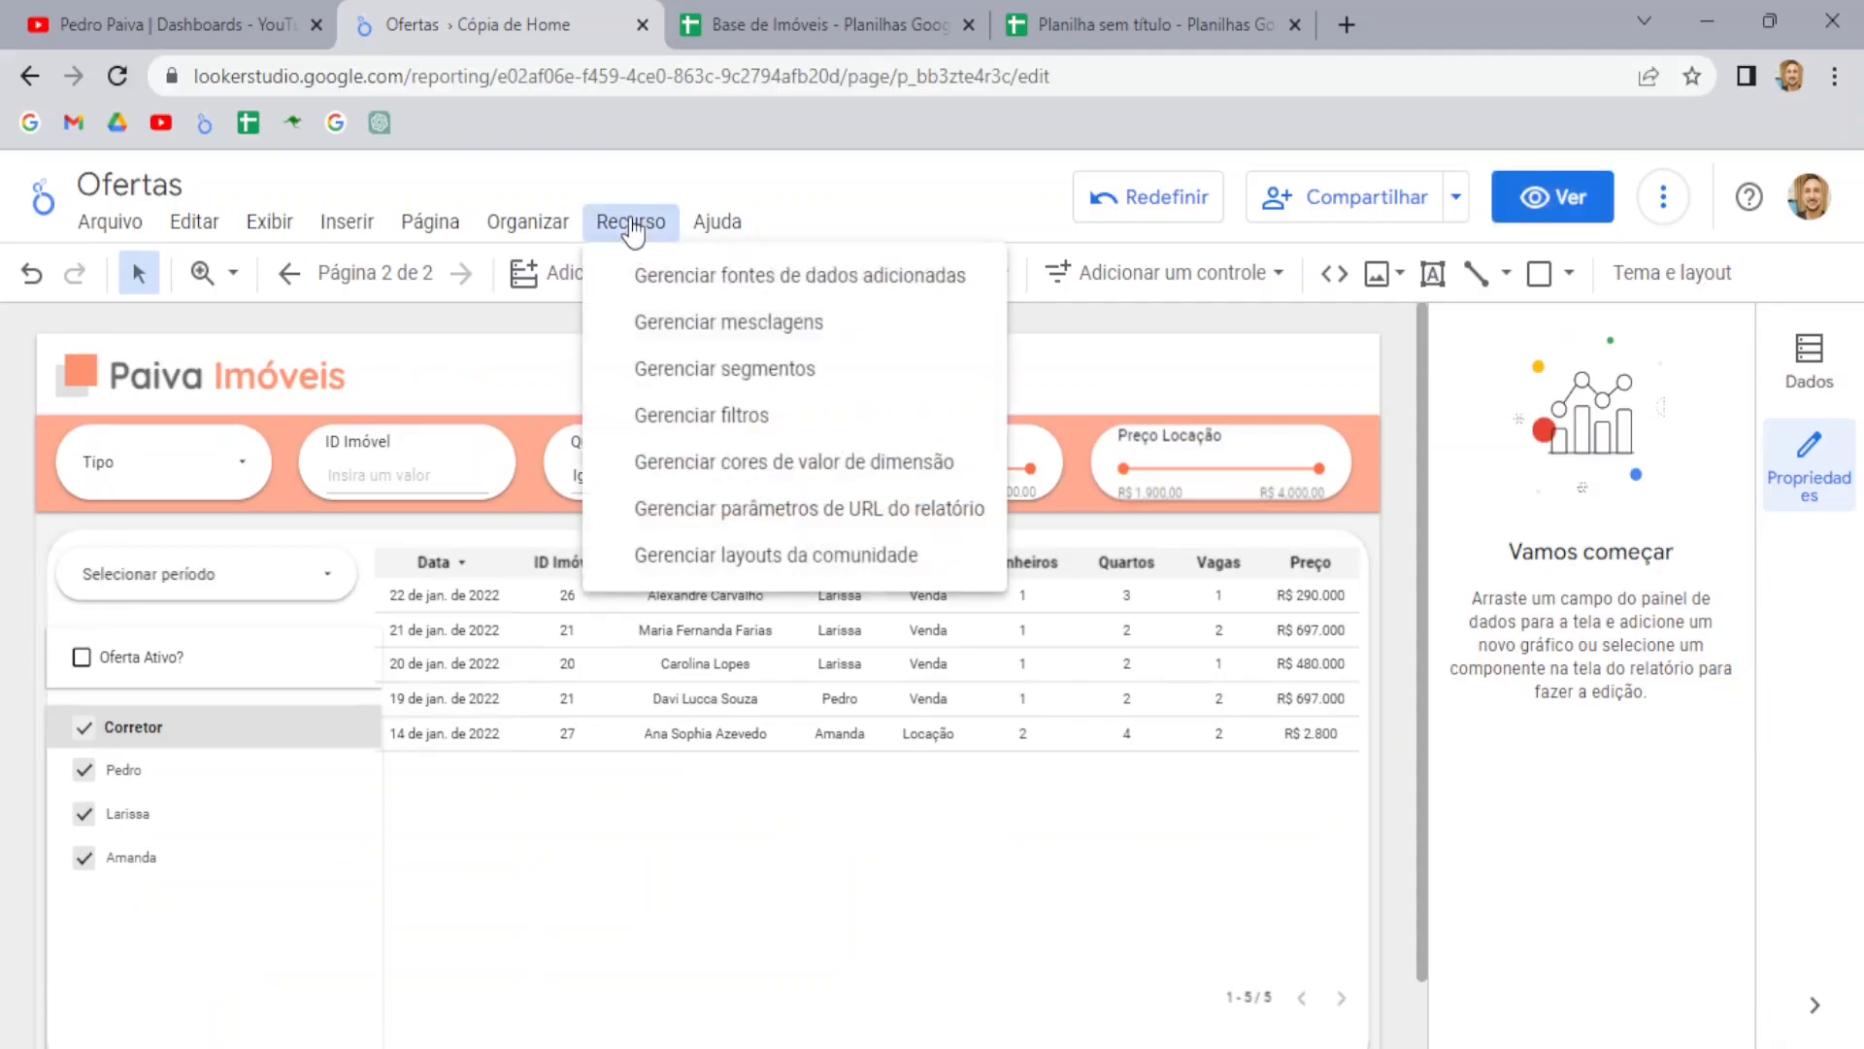
click(762, 277)
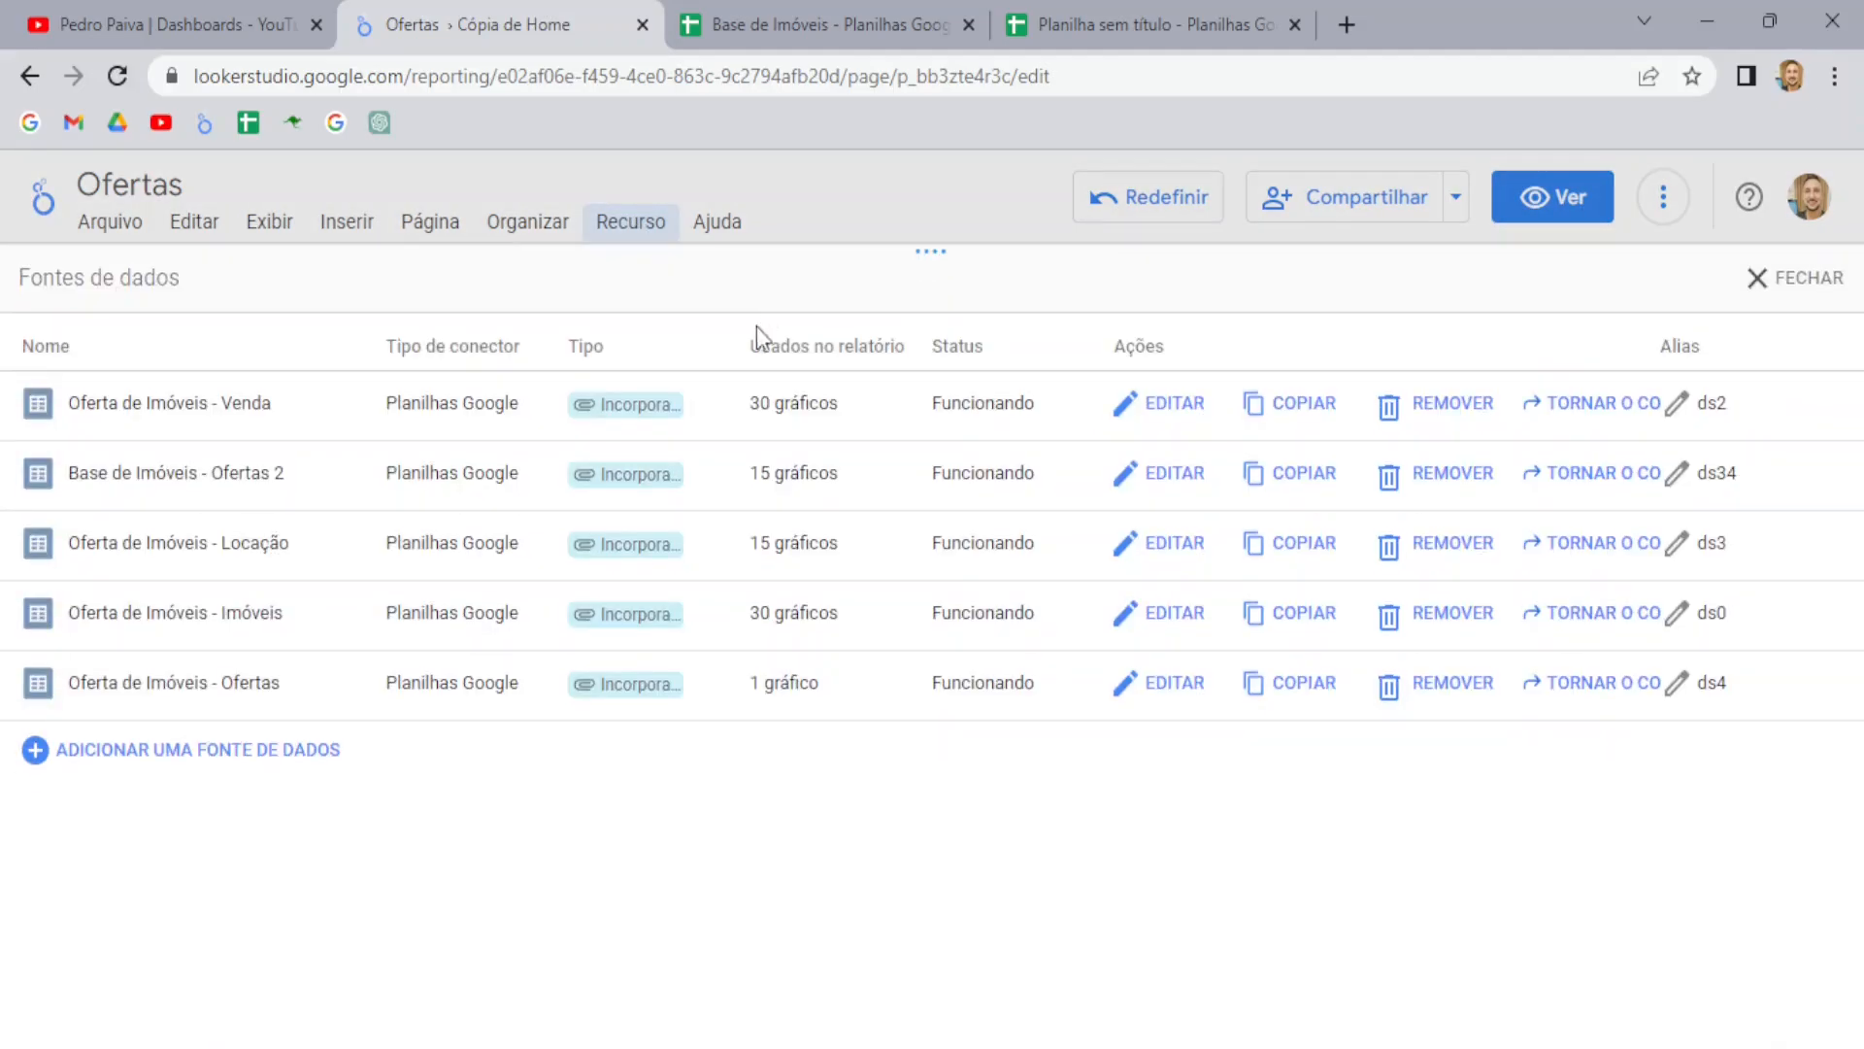
click(1196, 485)
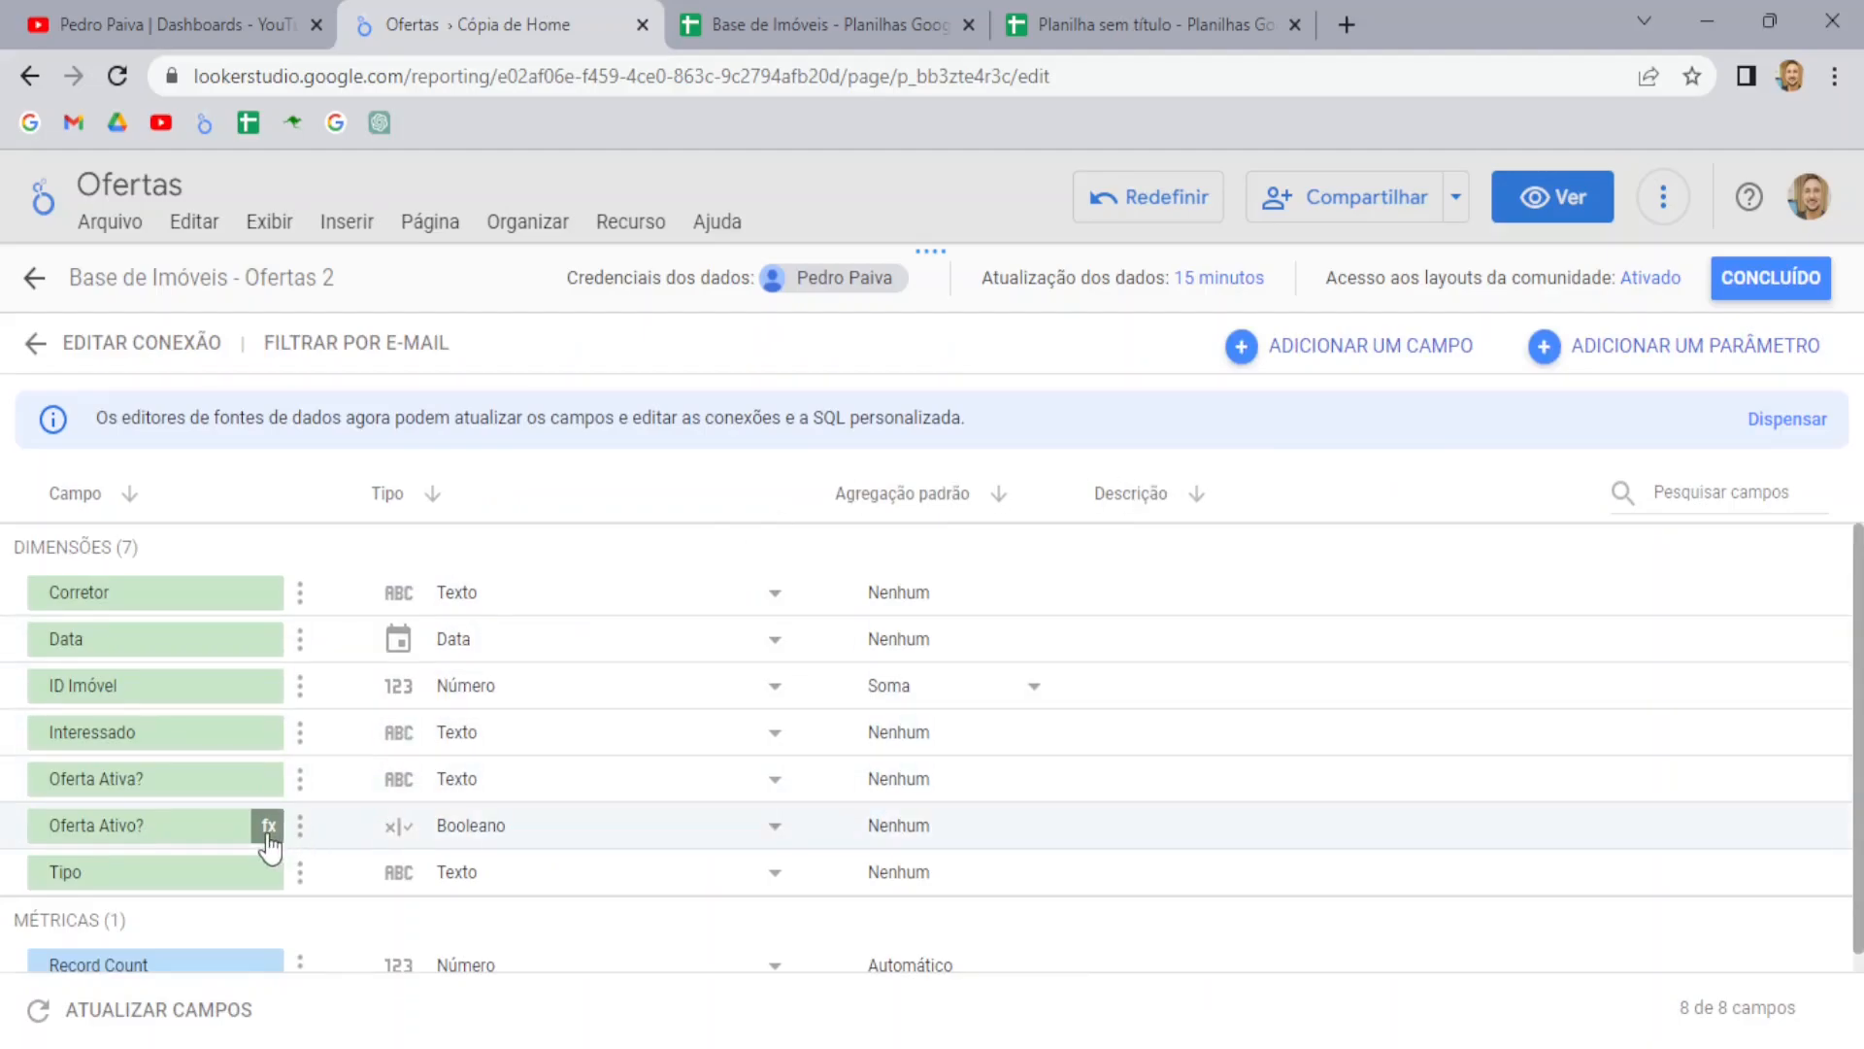
click(269, 827)
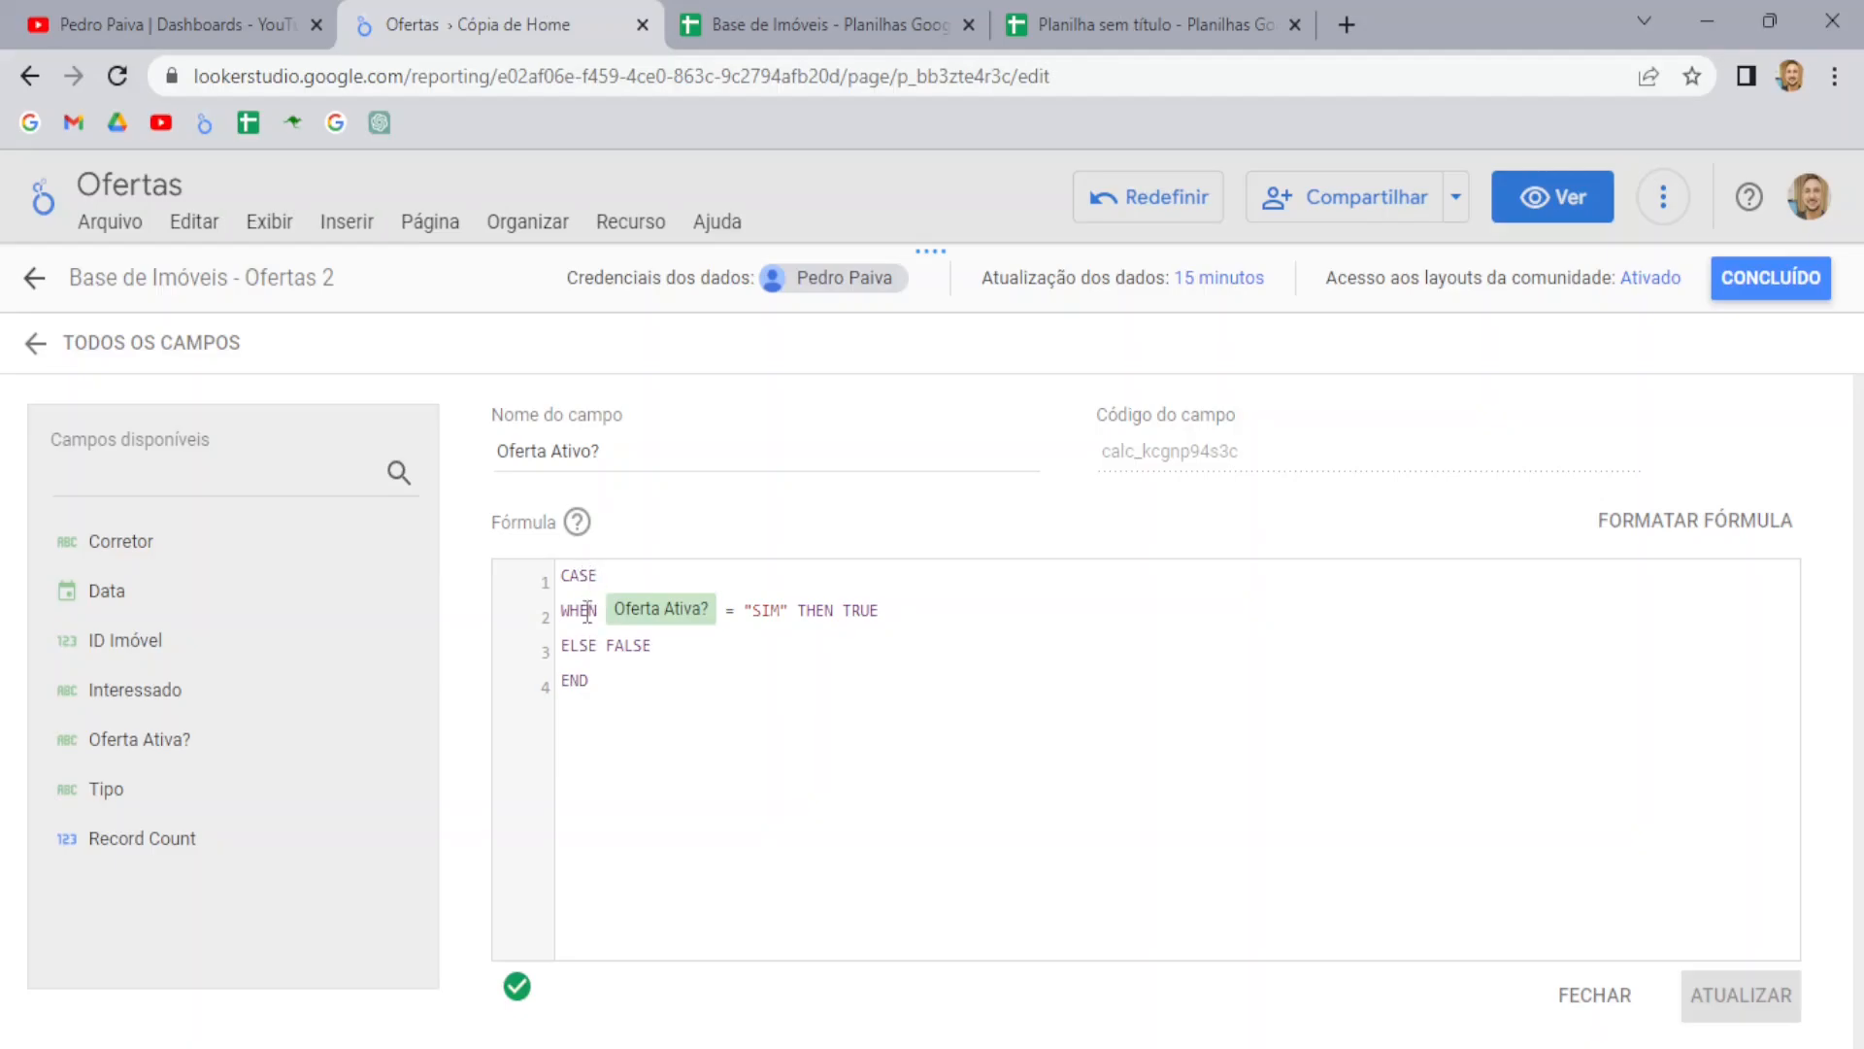
Copy the "Em andamento" status from cell F2 of the untitled spreadsheet and replace "SIM" with it in the "Oferta Ativo?" formula
click(1086, 13)
click(1122, 406)
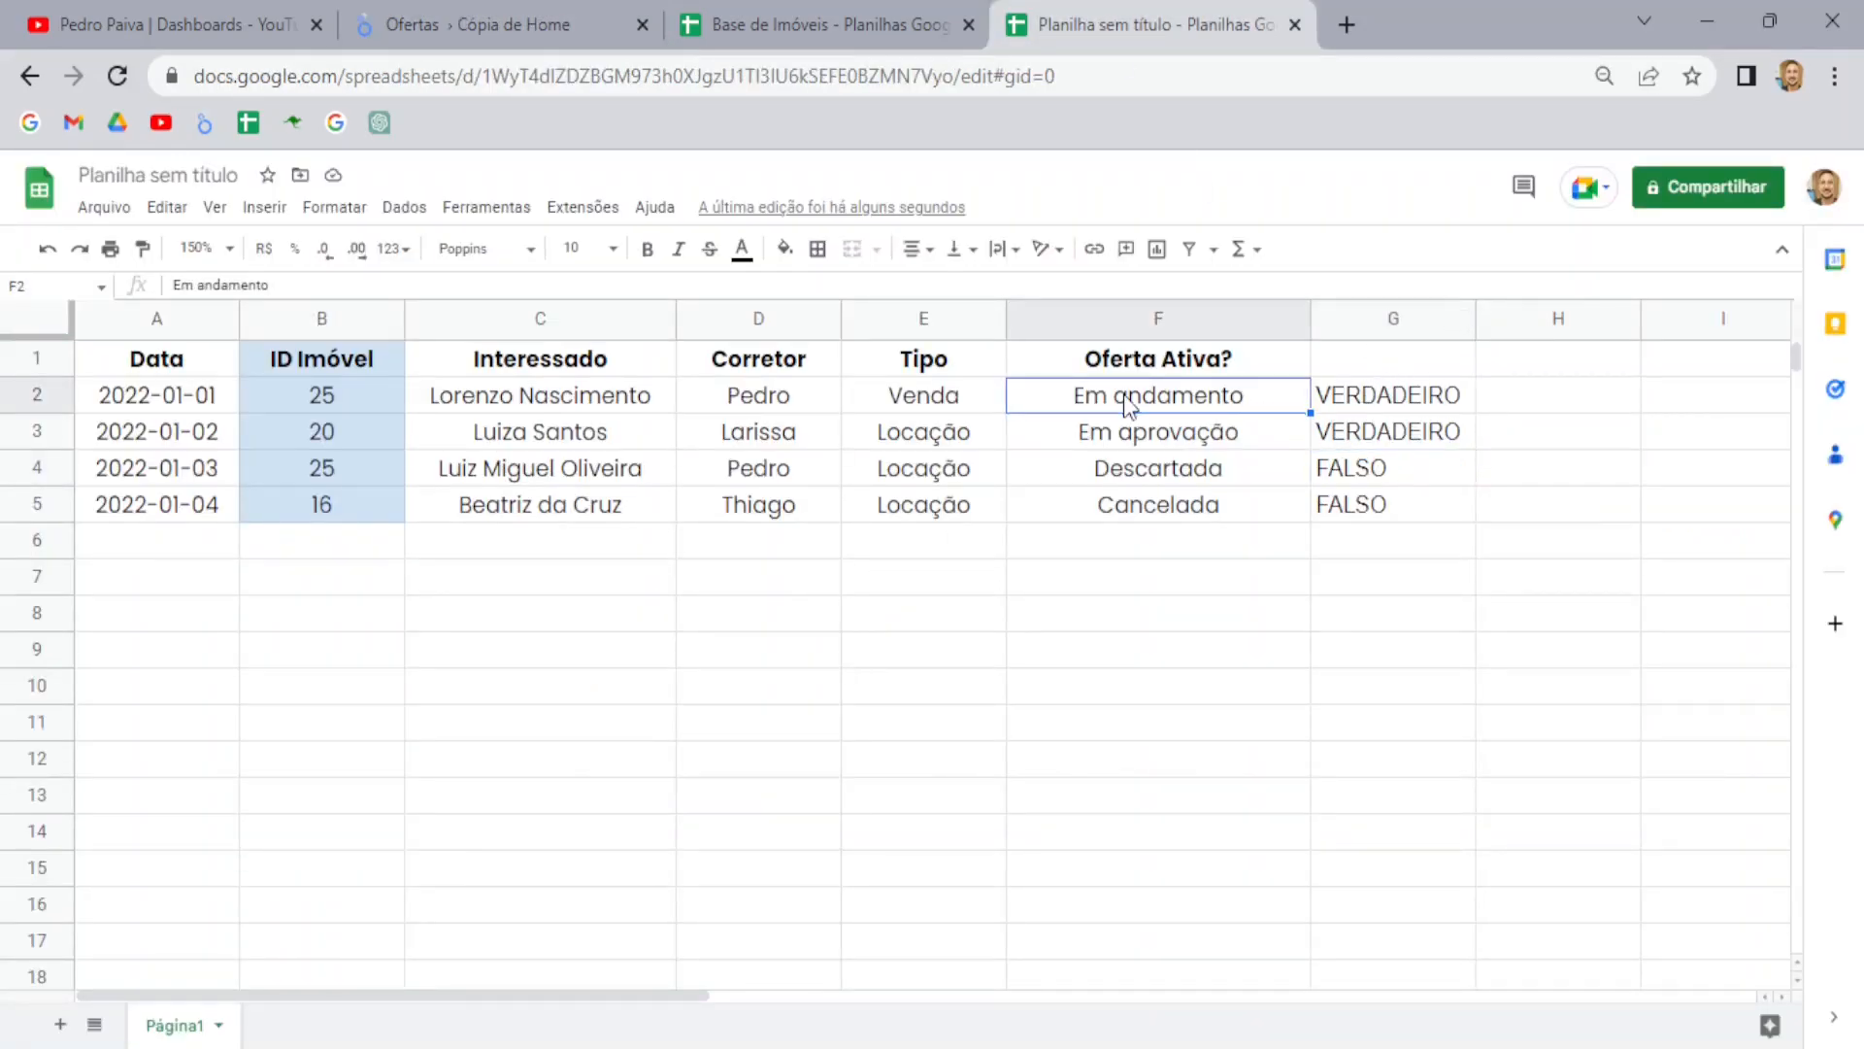
triple_click(1122, 395)
key(ctrl+c)
click(622, 26)
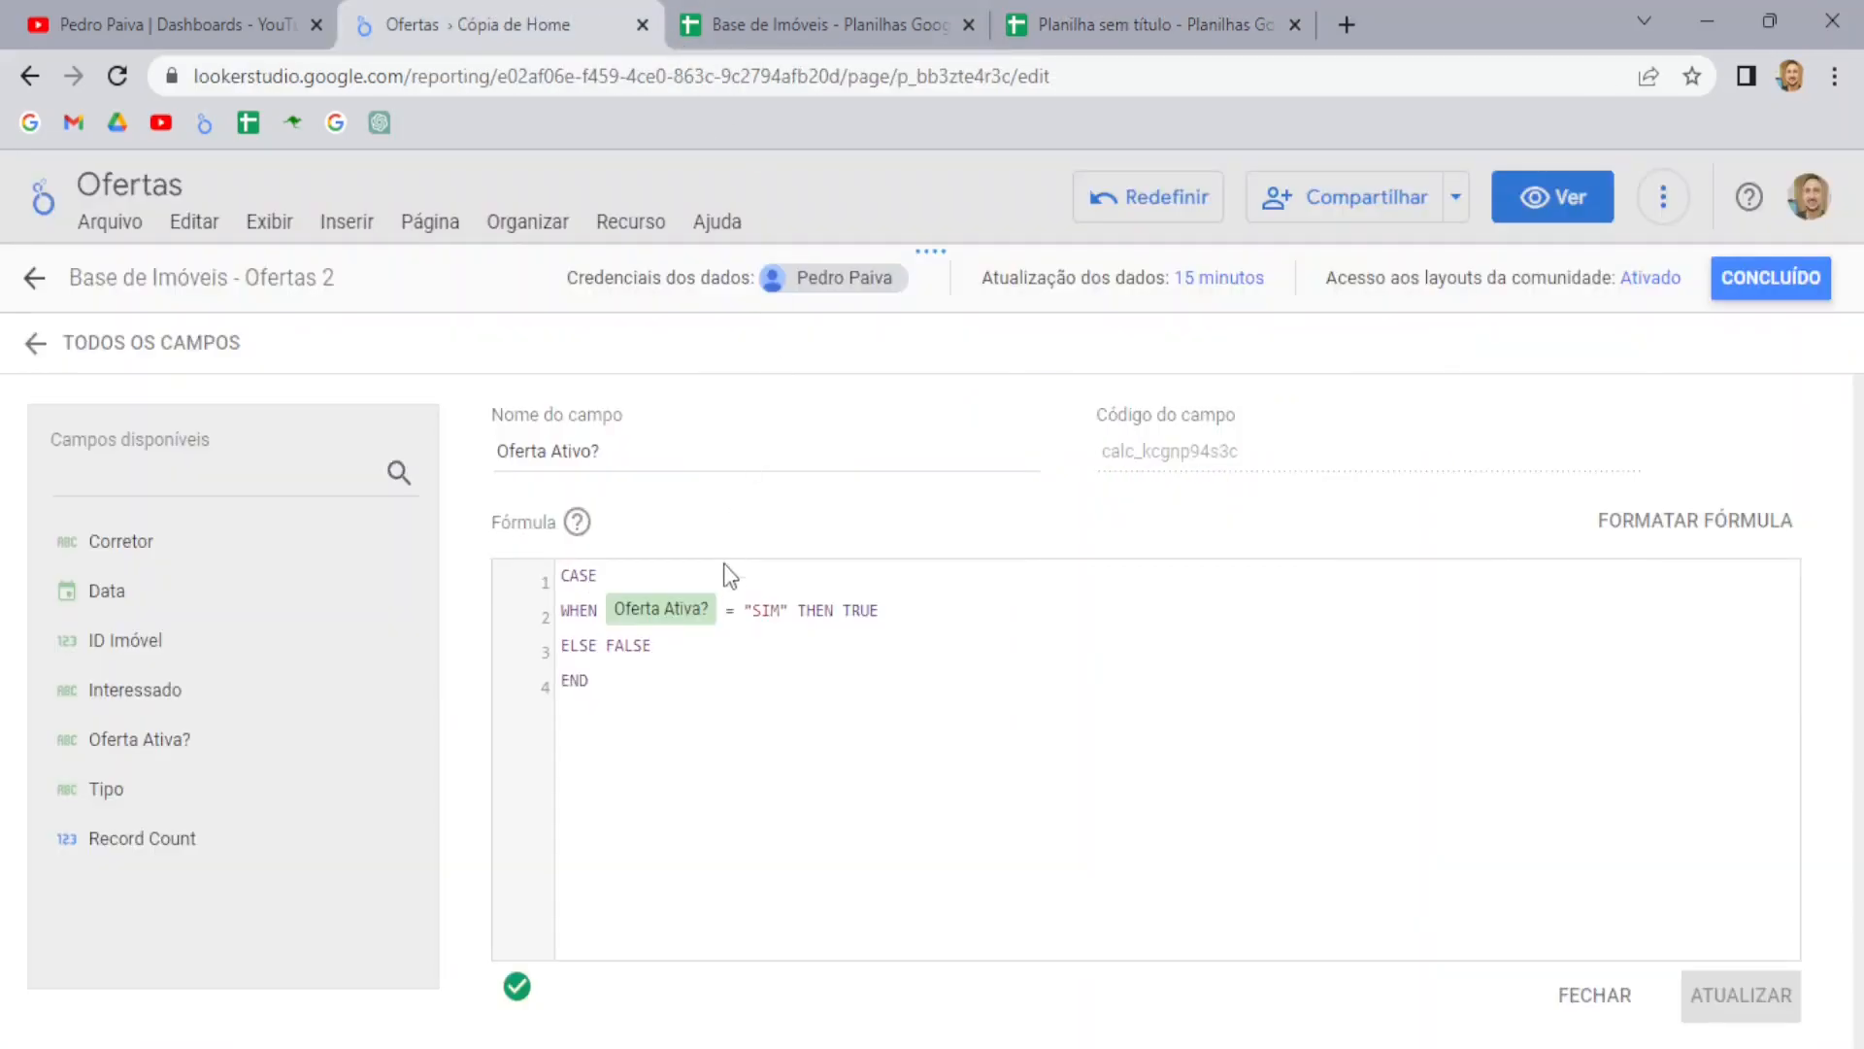
double_click(761, 610)
key(ctrl+v)
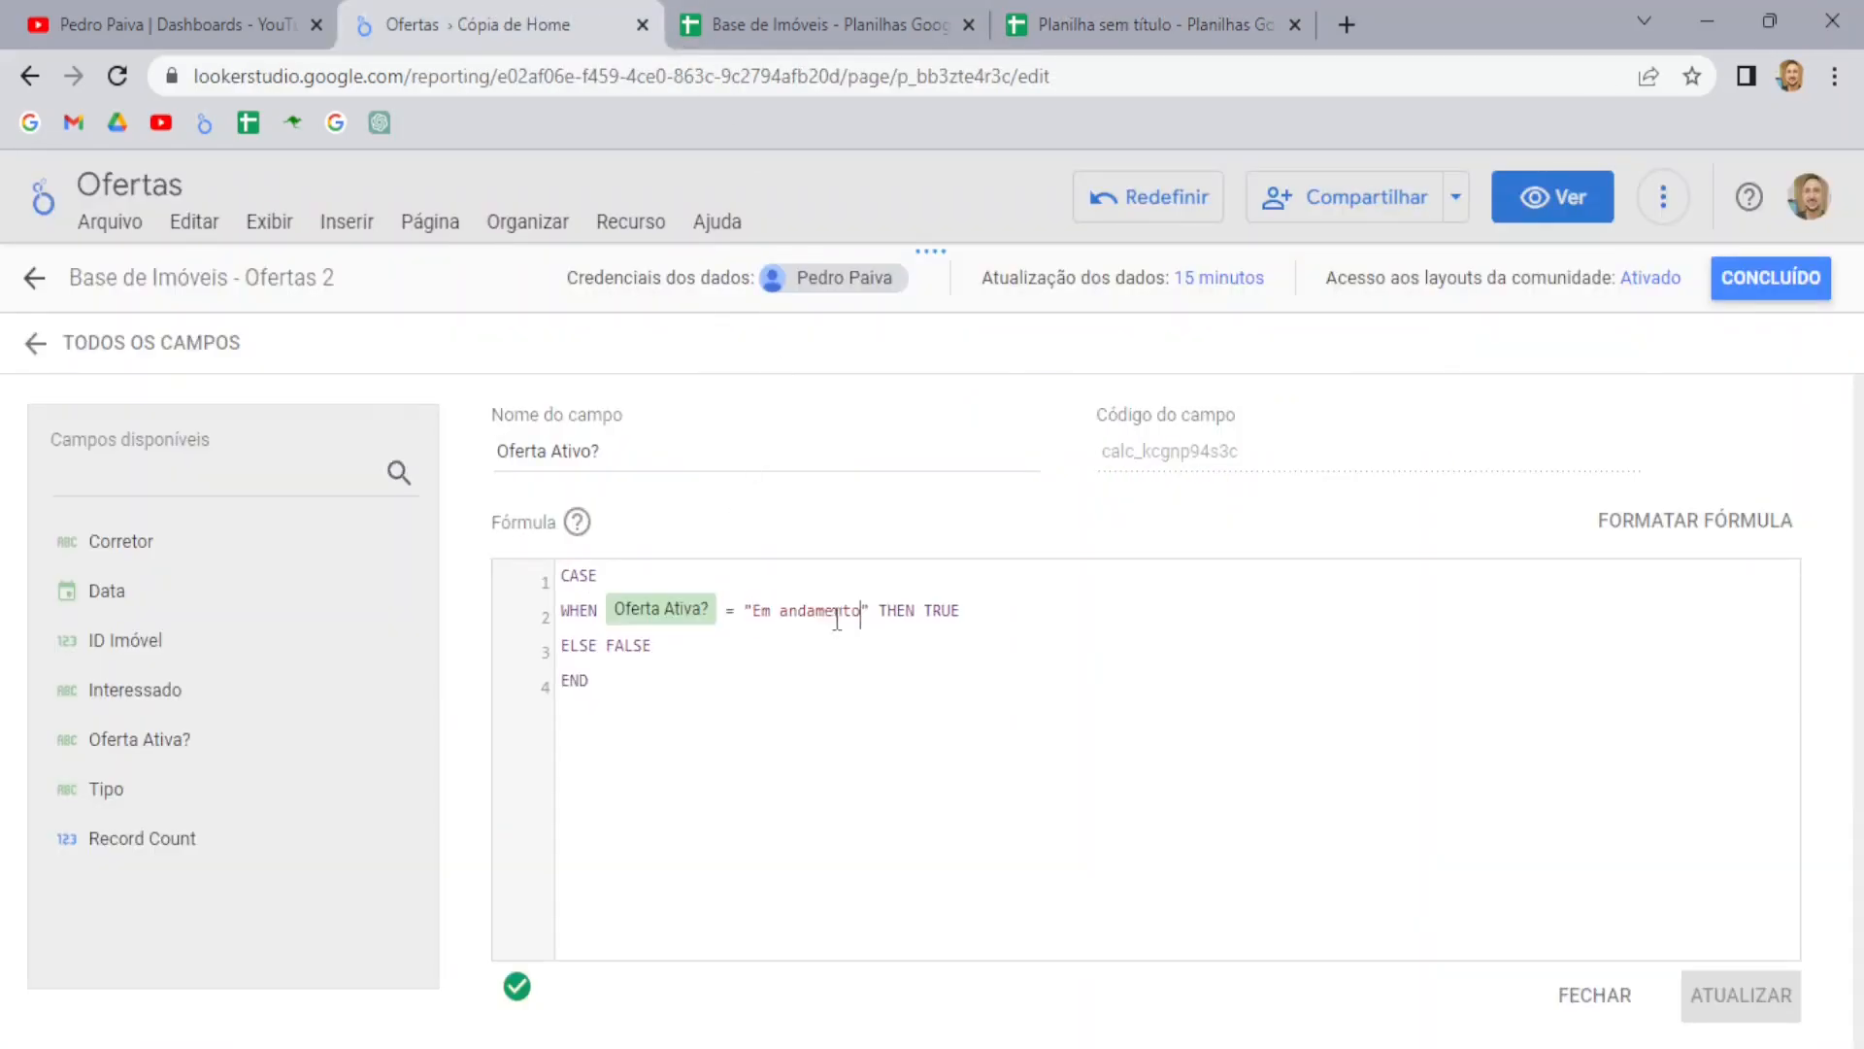
Add a second condition to the CASE formula: WHEN Oferta Ativa? = "Em aprovação" THEN TRUE
double_click(944, 610)
click(986, 615)
key(Return)
text(WHEN)
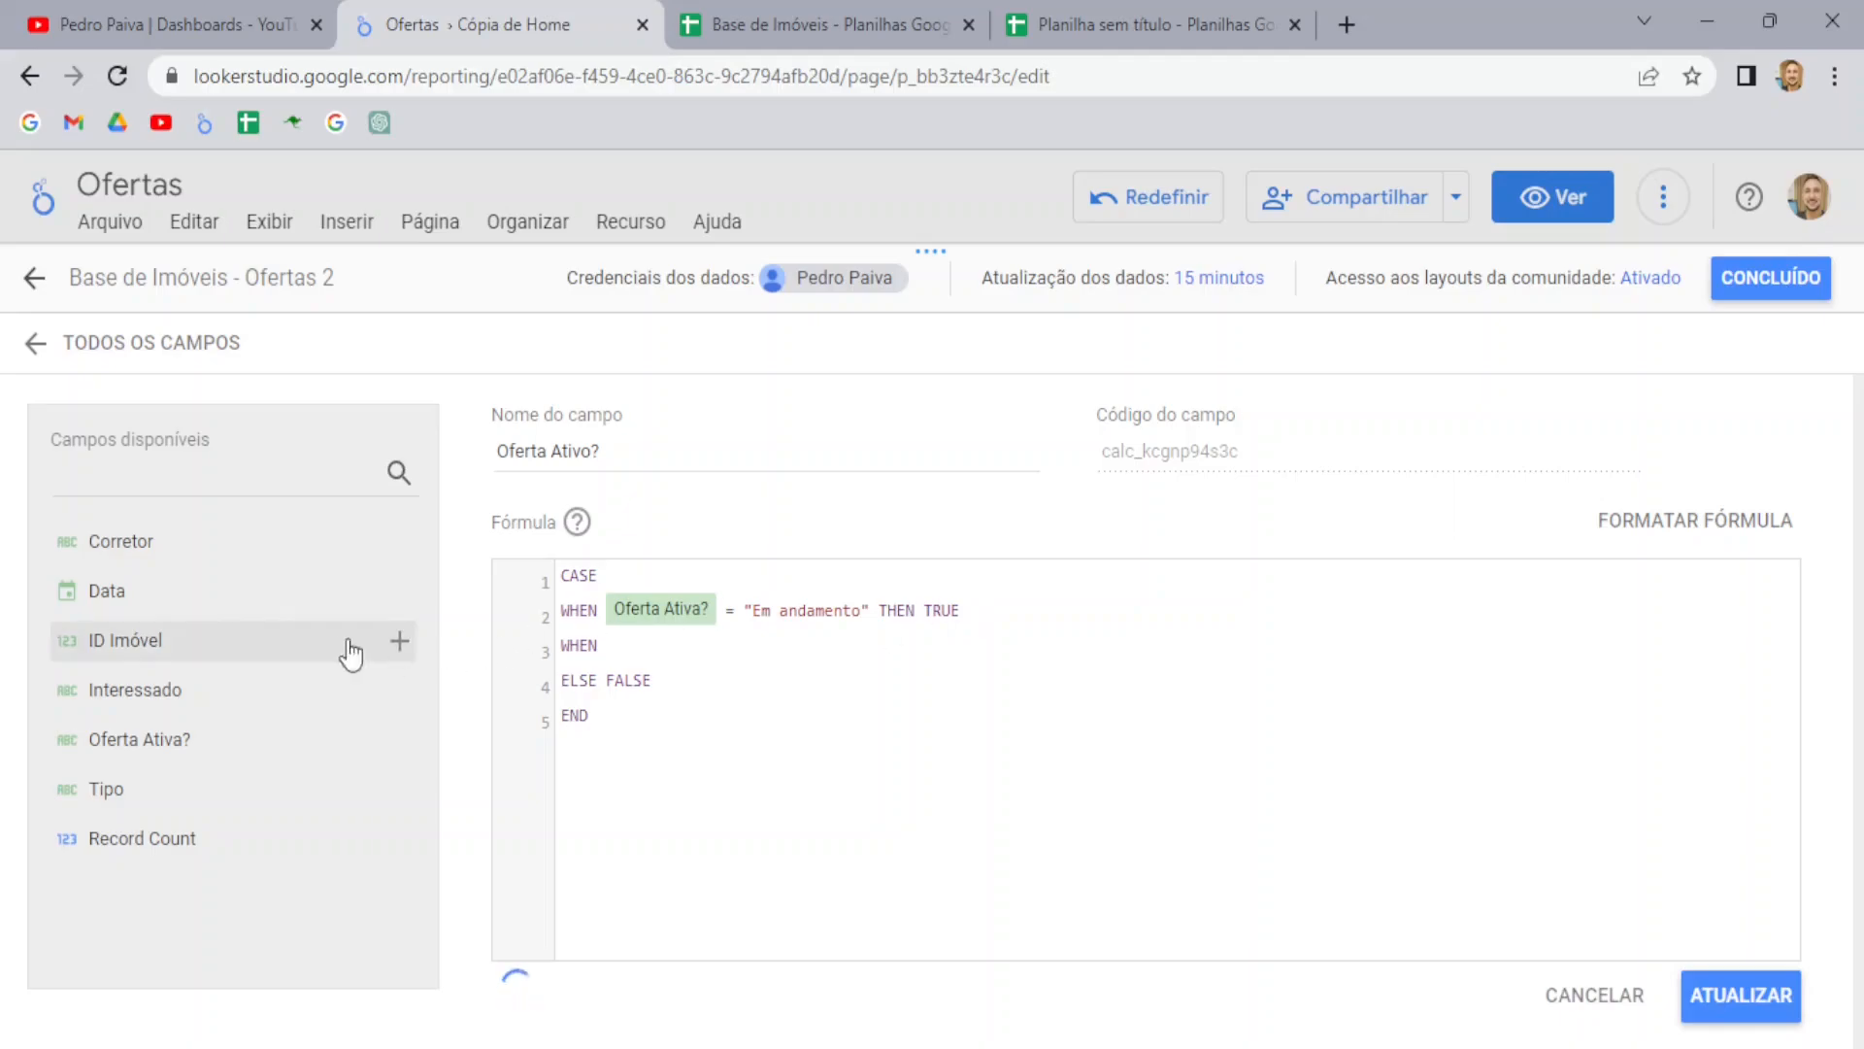
click(154, 742)
text(= "Em aprovação)
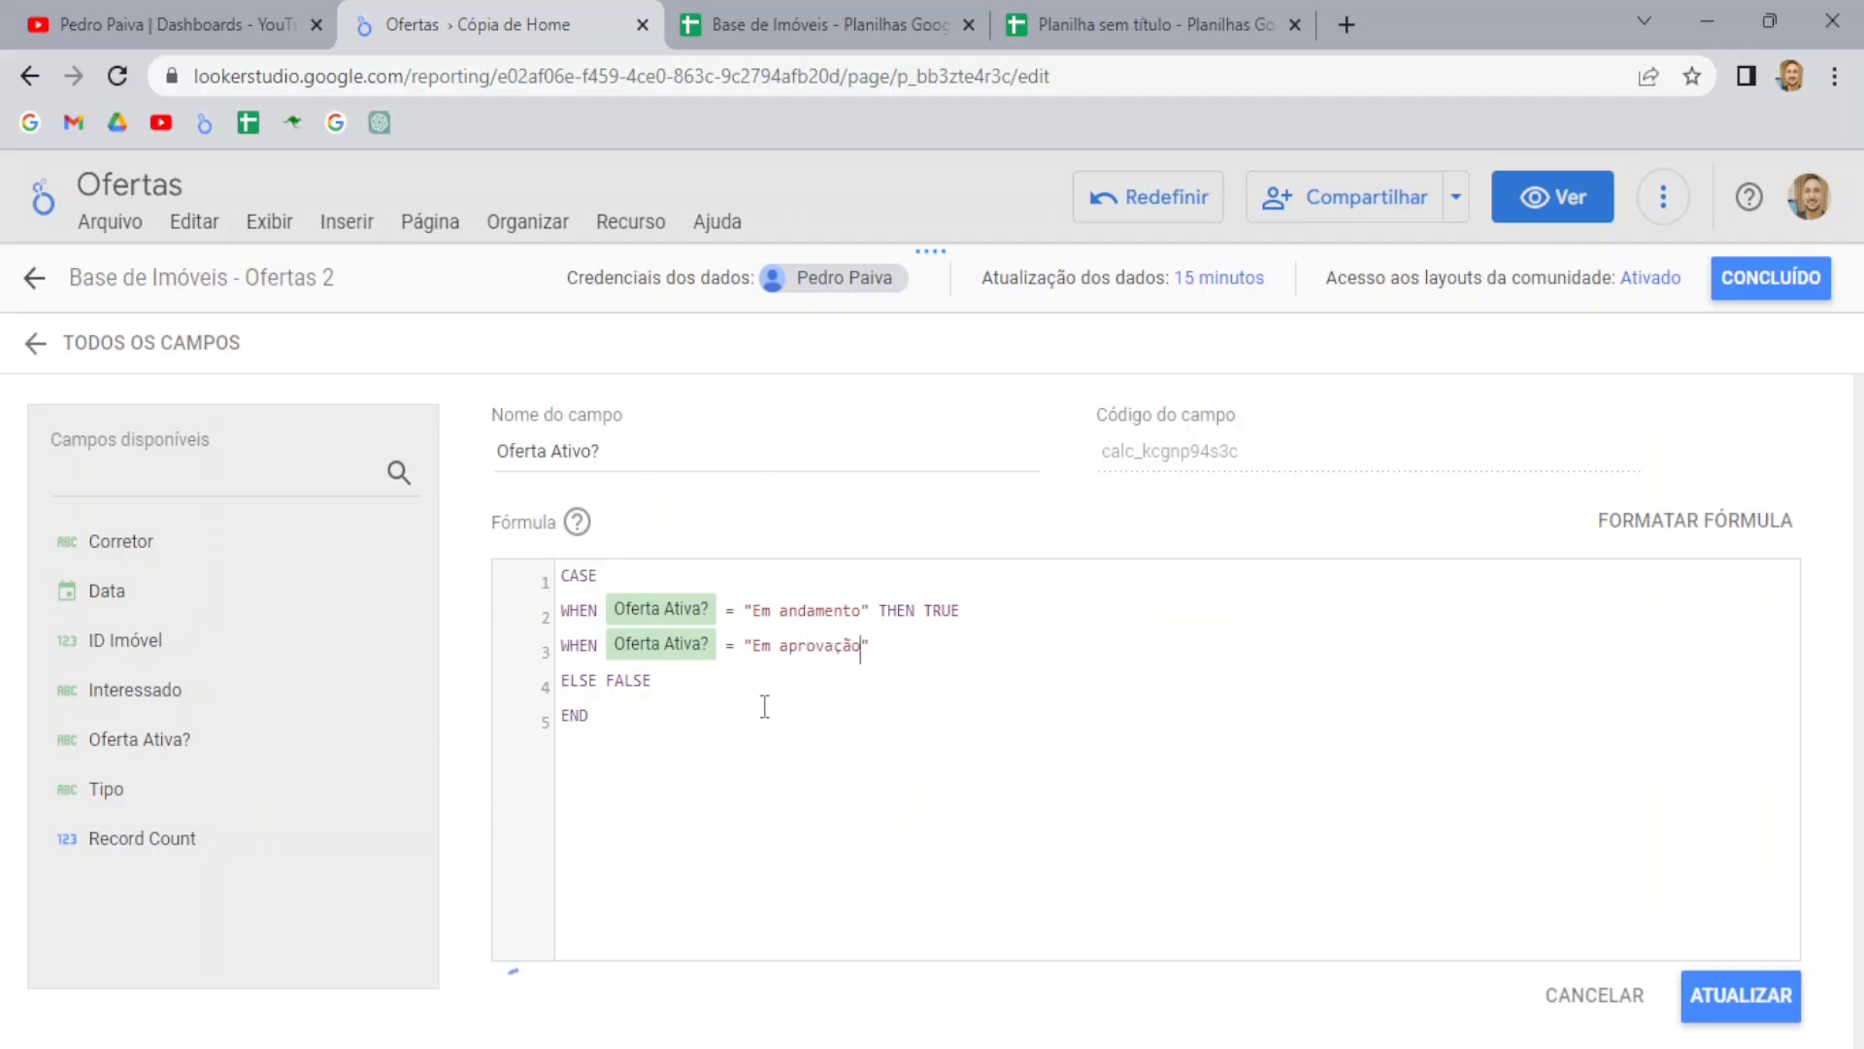
text(" THEN TRUE)
Check the statuses in the untitled spreadsheet and add the condition WHEN Oferta Ativa? = "Descartada" THEN FALSE to the CASE formula
click(1155, 5)
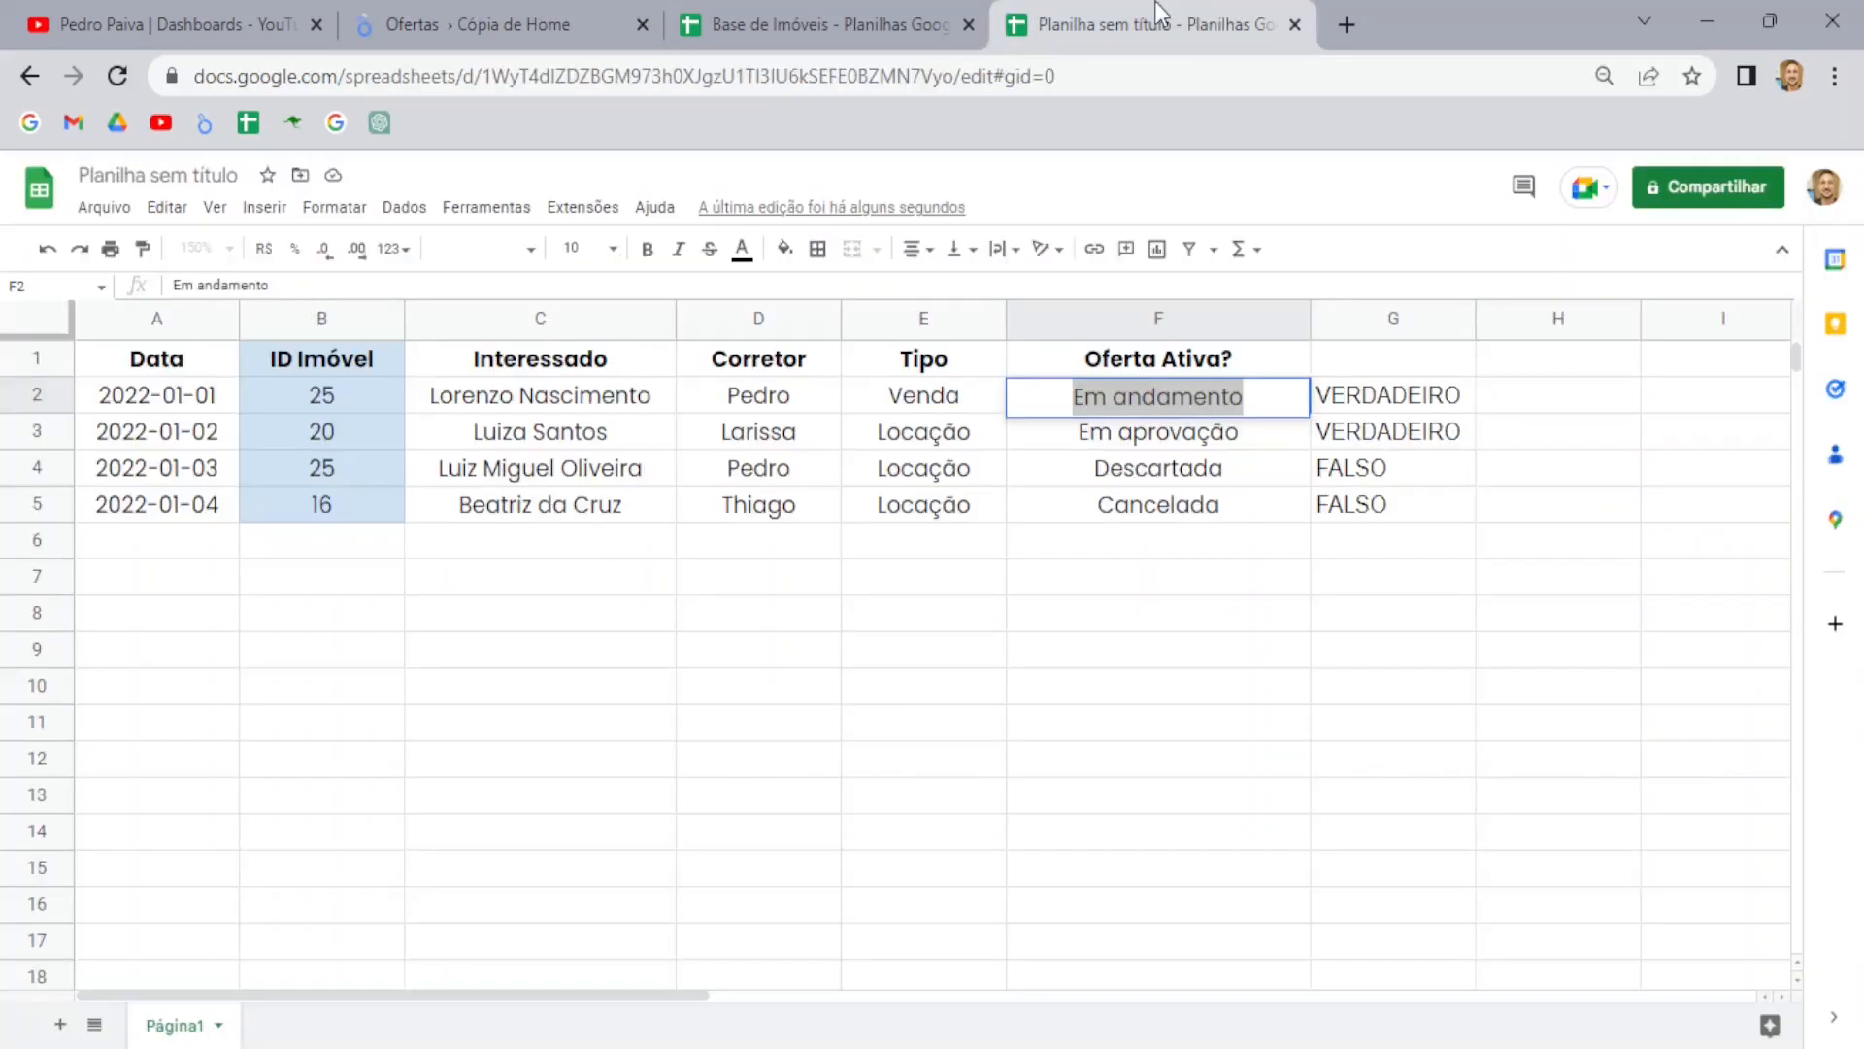
click(1153, 439)
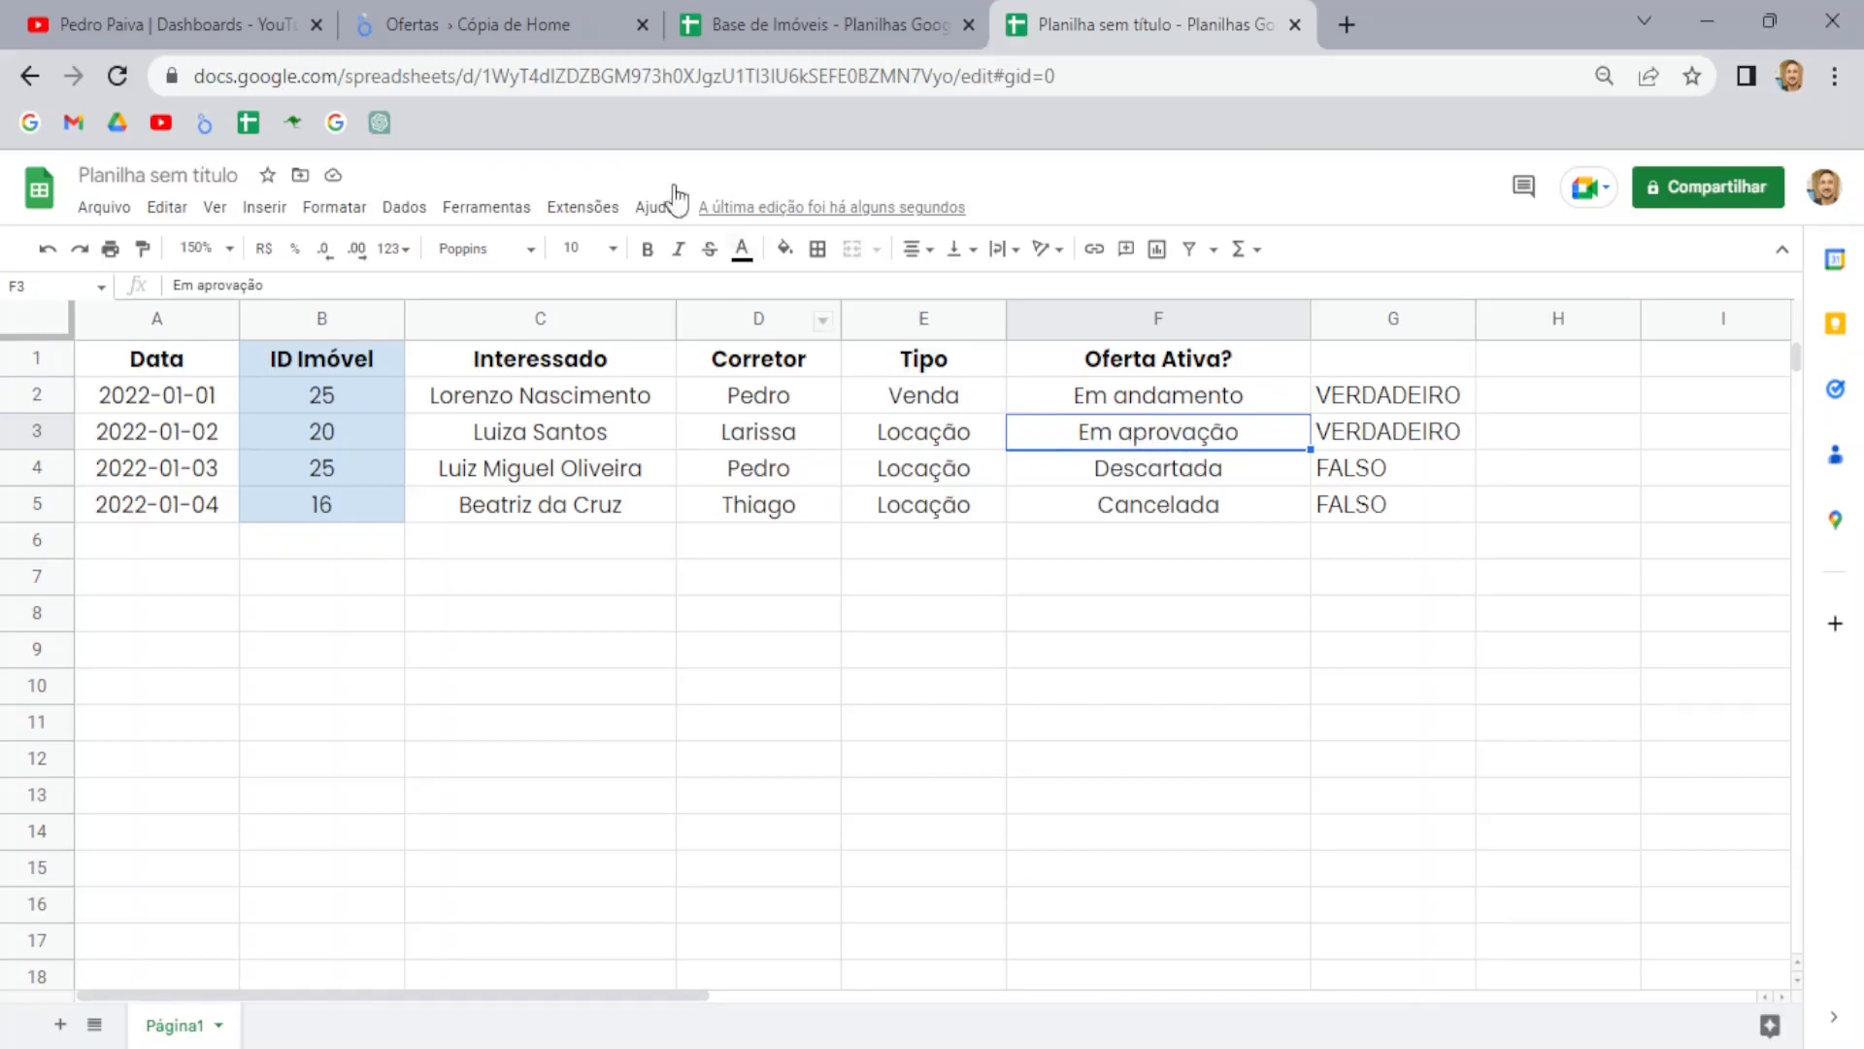
click(447, 5)
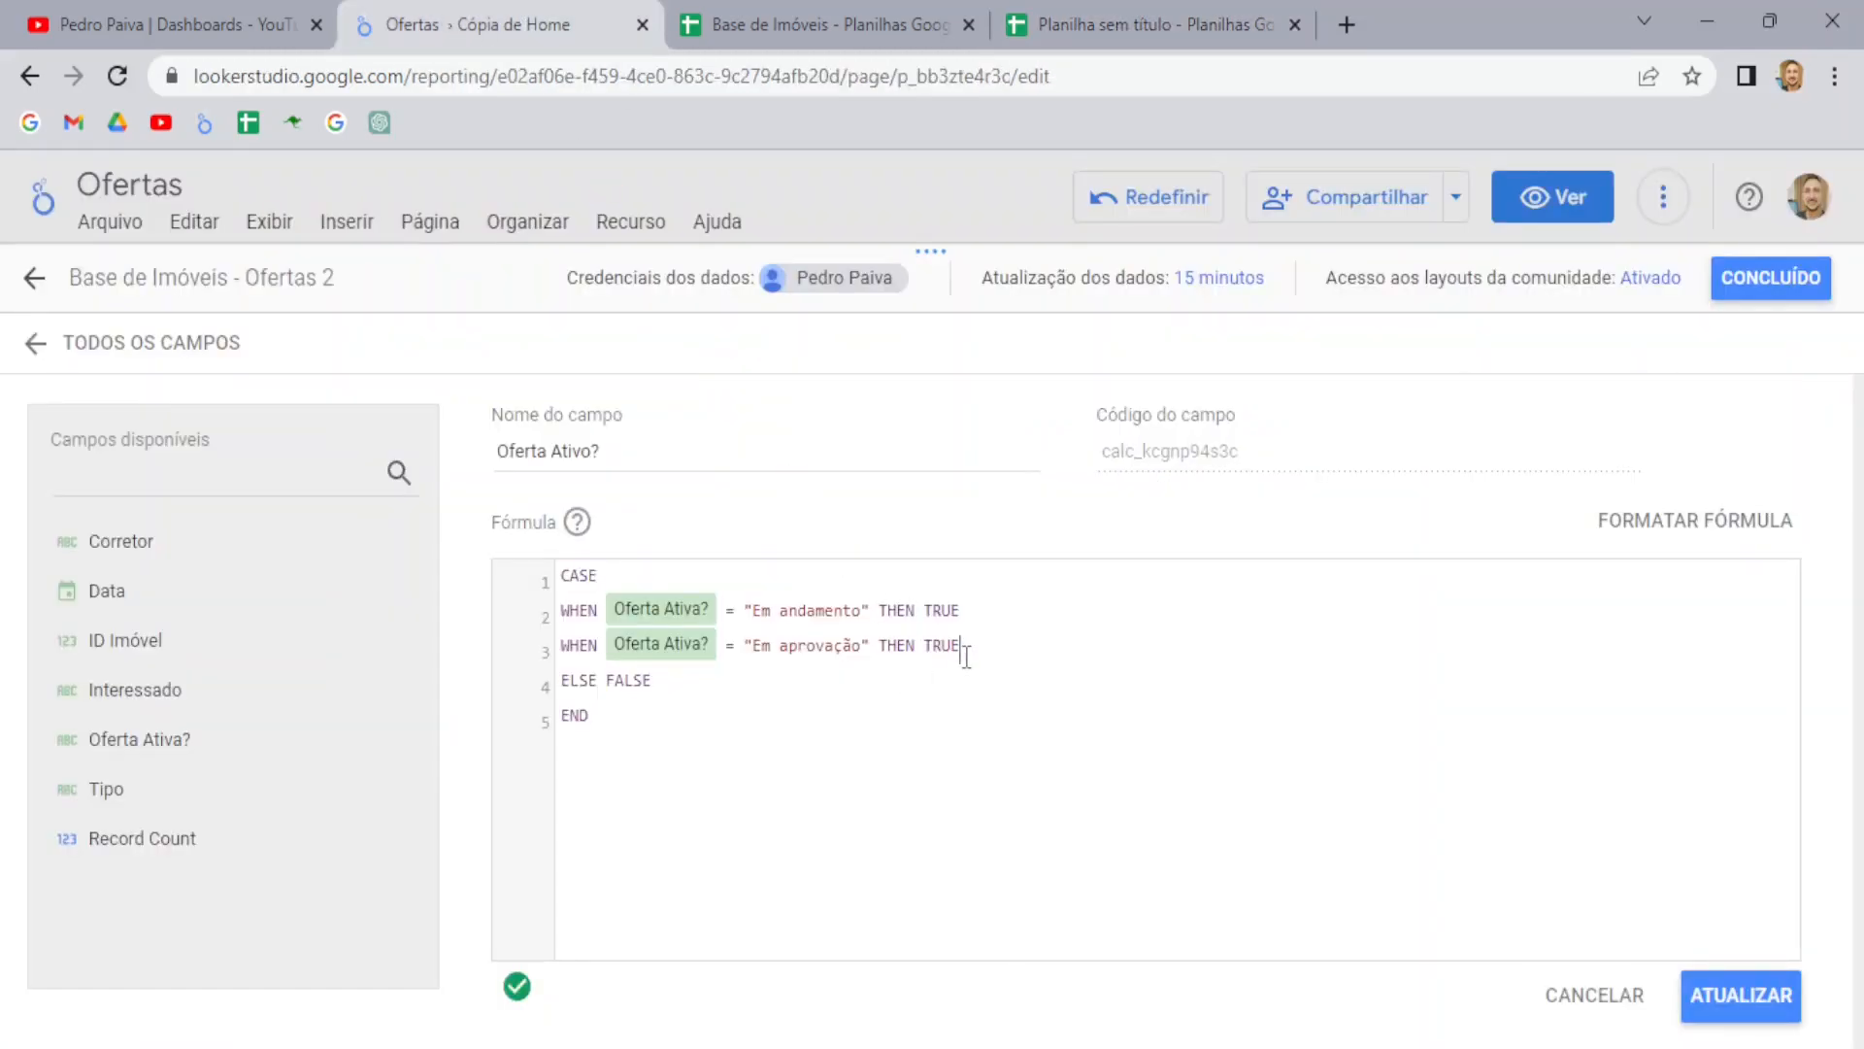
key(Return)
text(WHEN)
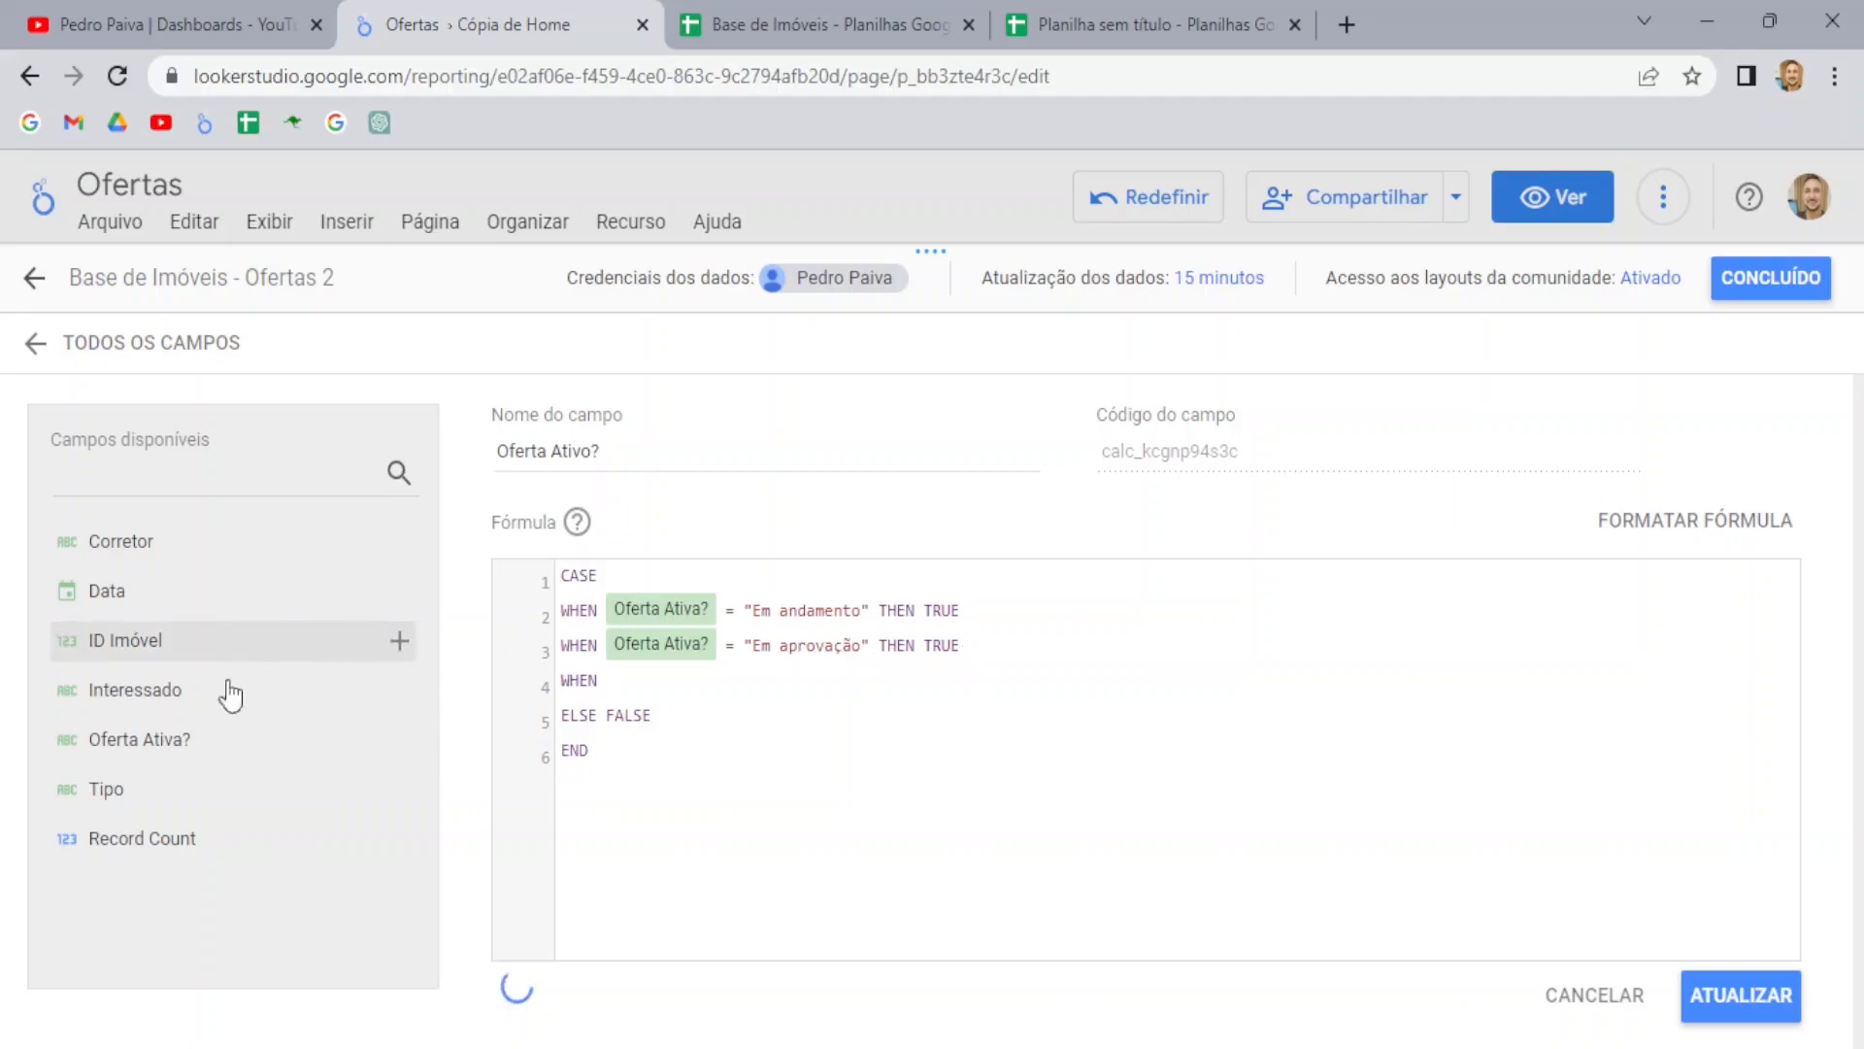
click(153, 739)
text(= )
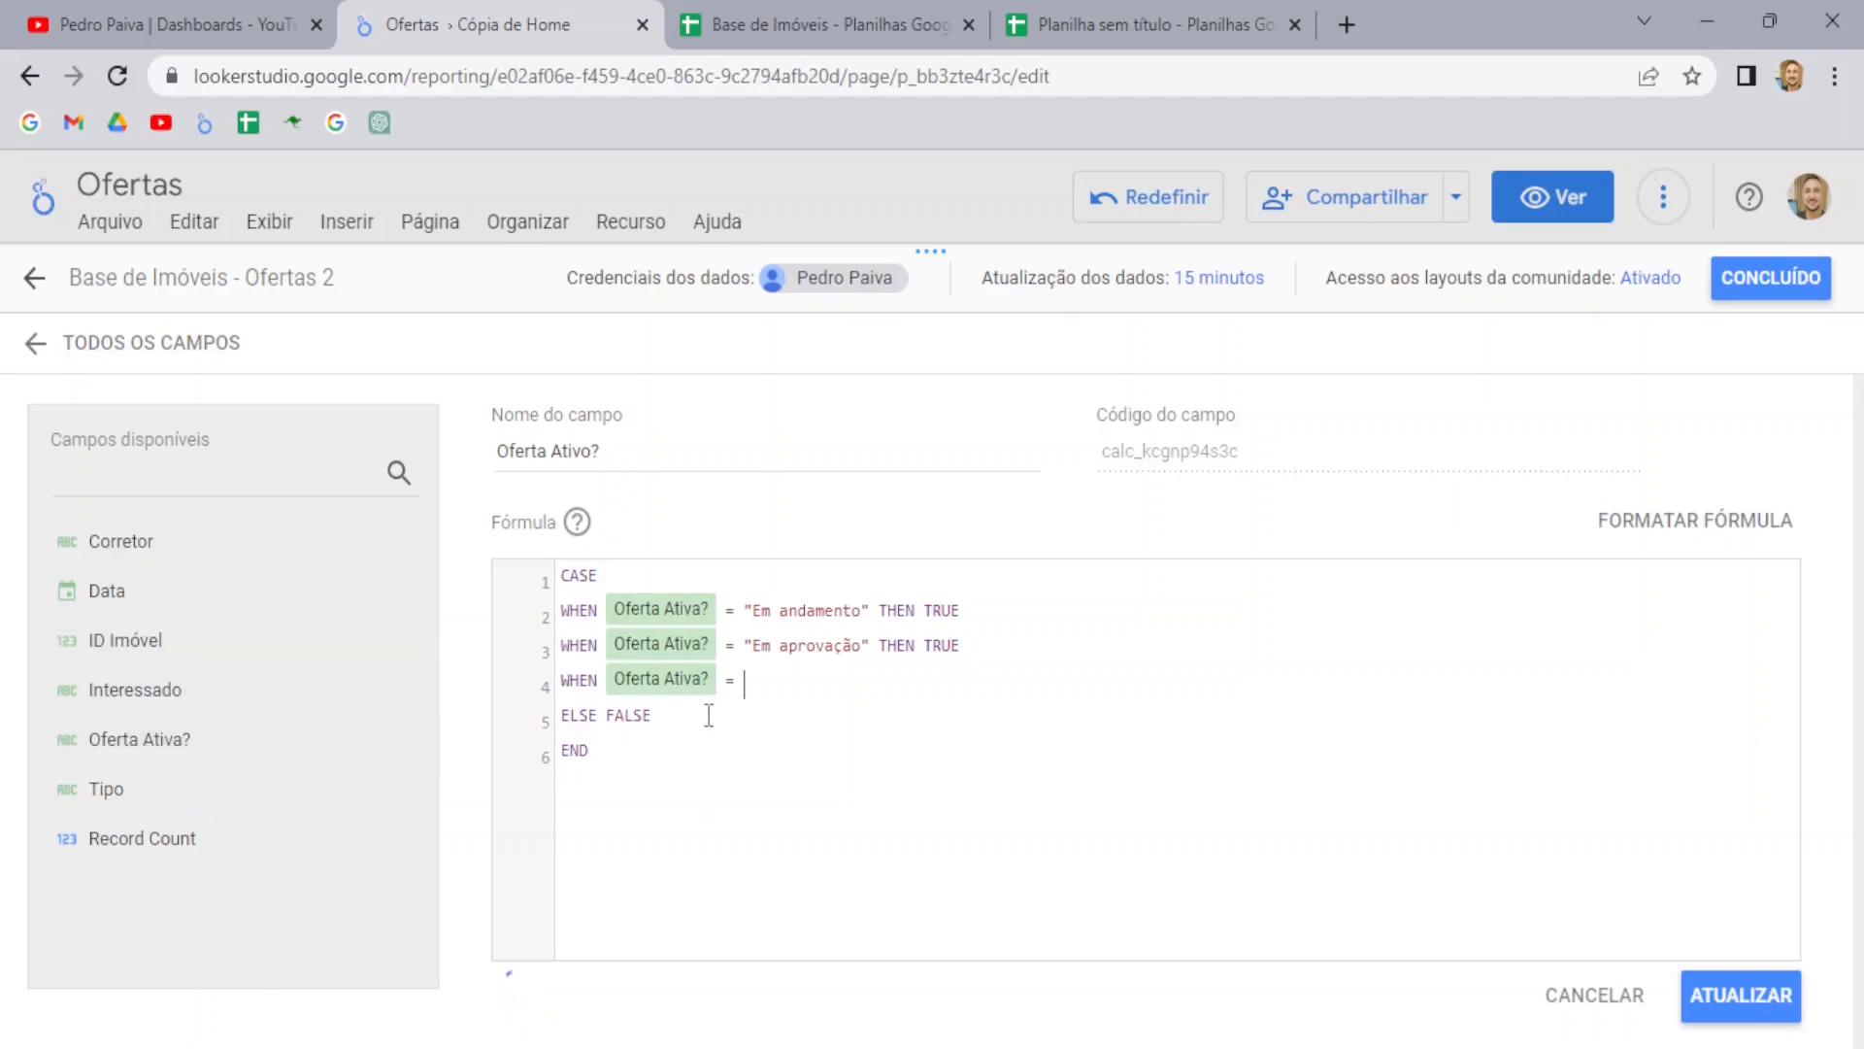
text("Descartada" THEN FALSE)
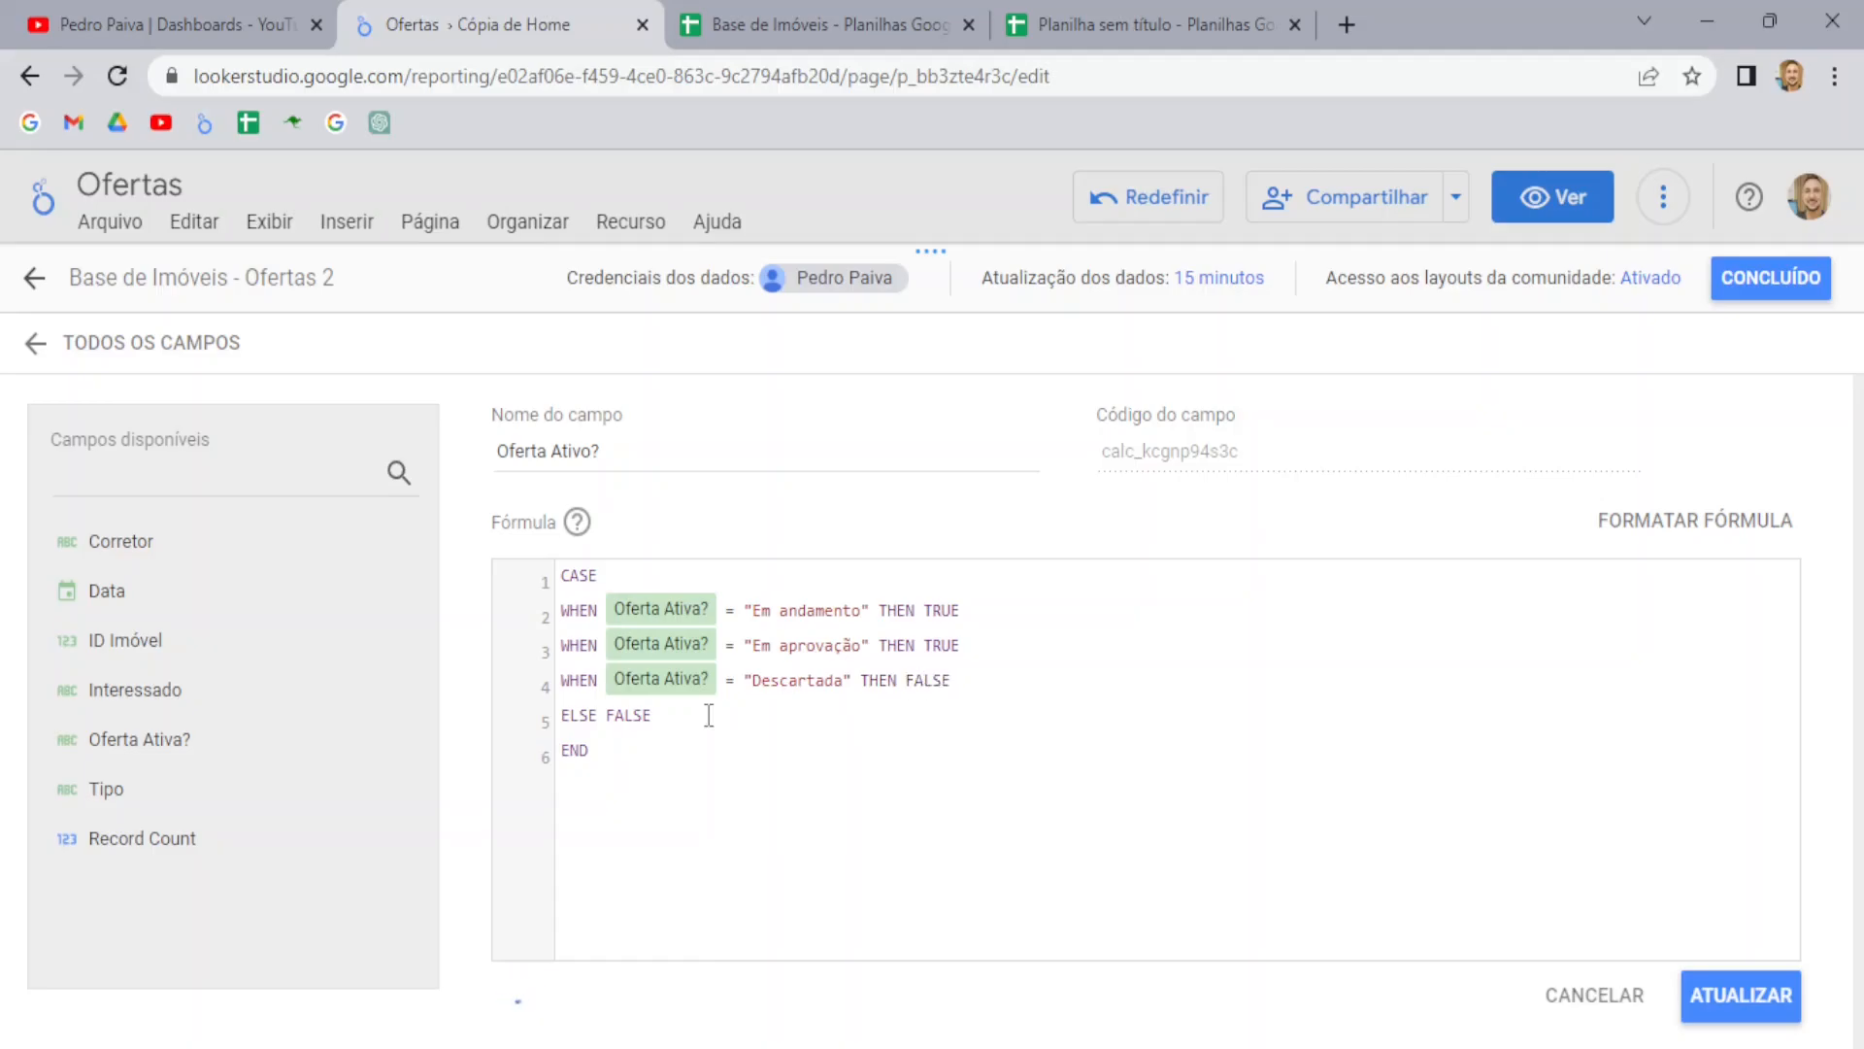
Consult the spreadsheet for the last status and add the condition WHEN Oferta Ativa? = "Cancelada" THEN FALSE to the formula
click(1164, 5)
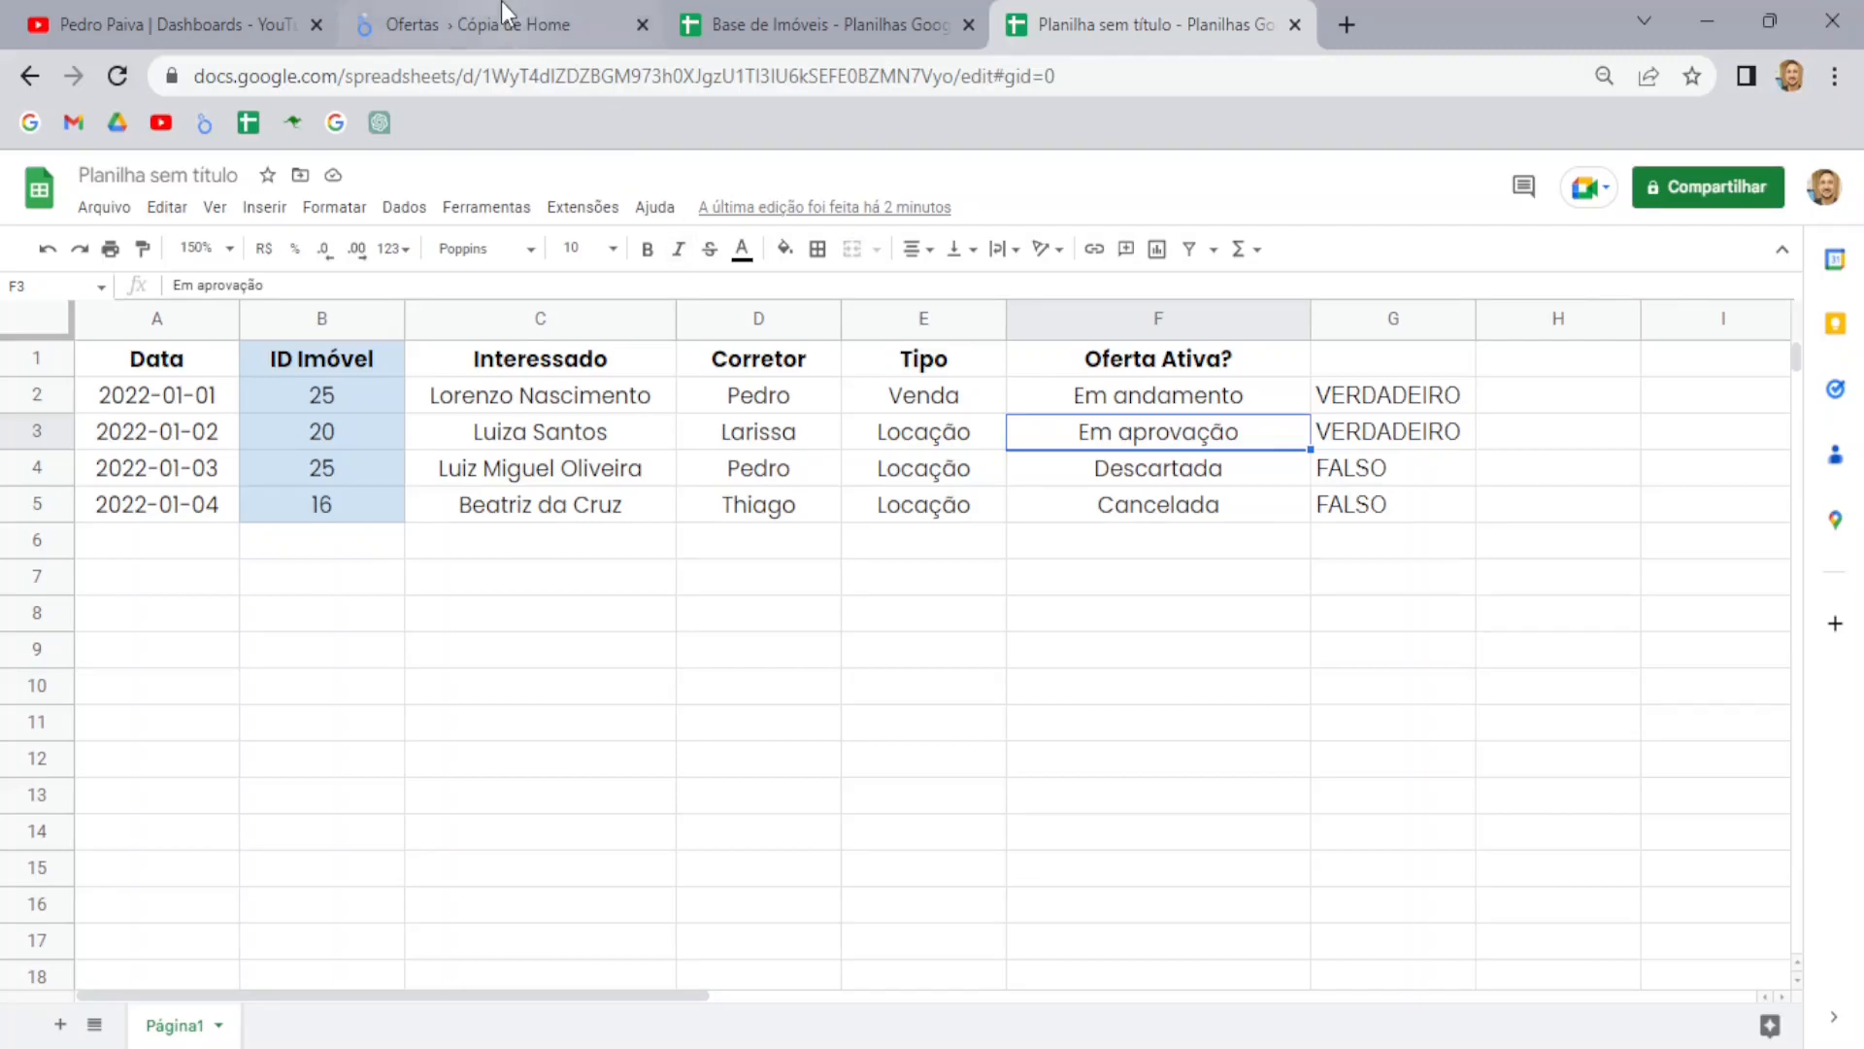
click(524, 24)
text(WHEN)
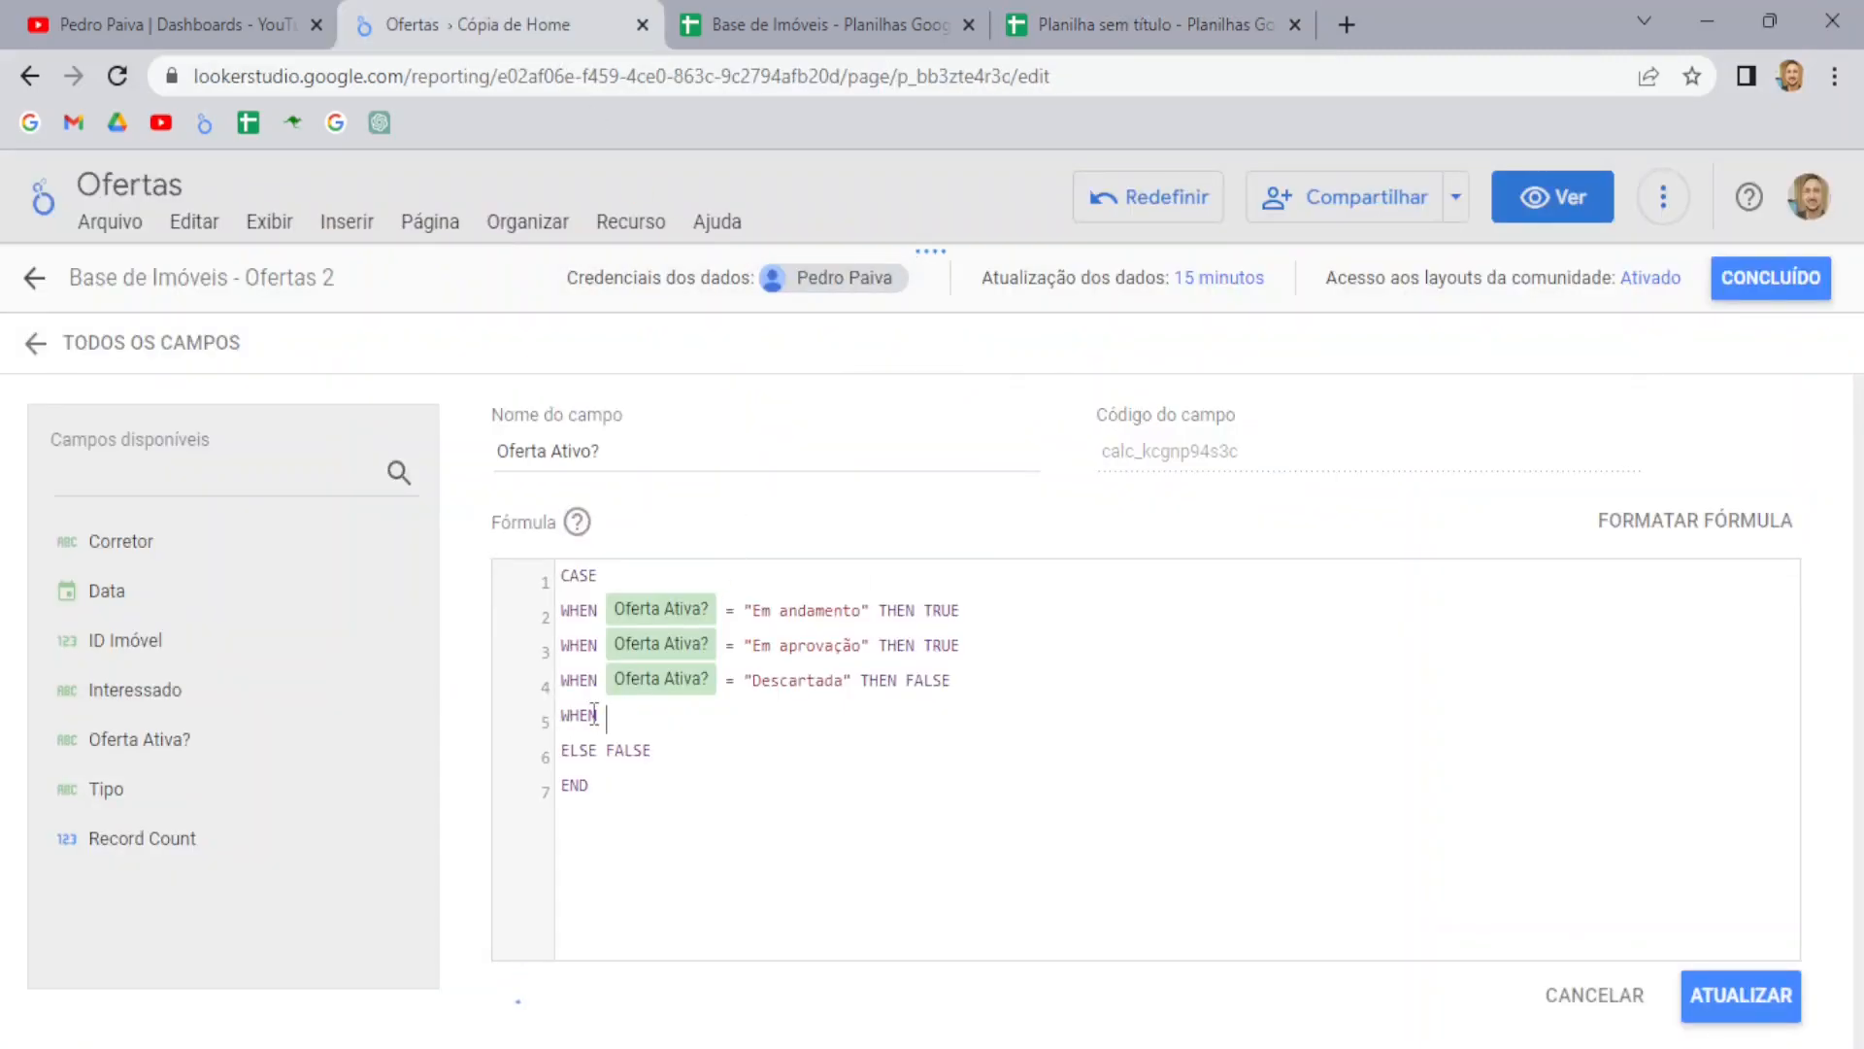
click(186, 742)
text(= )
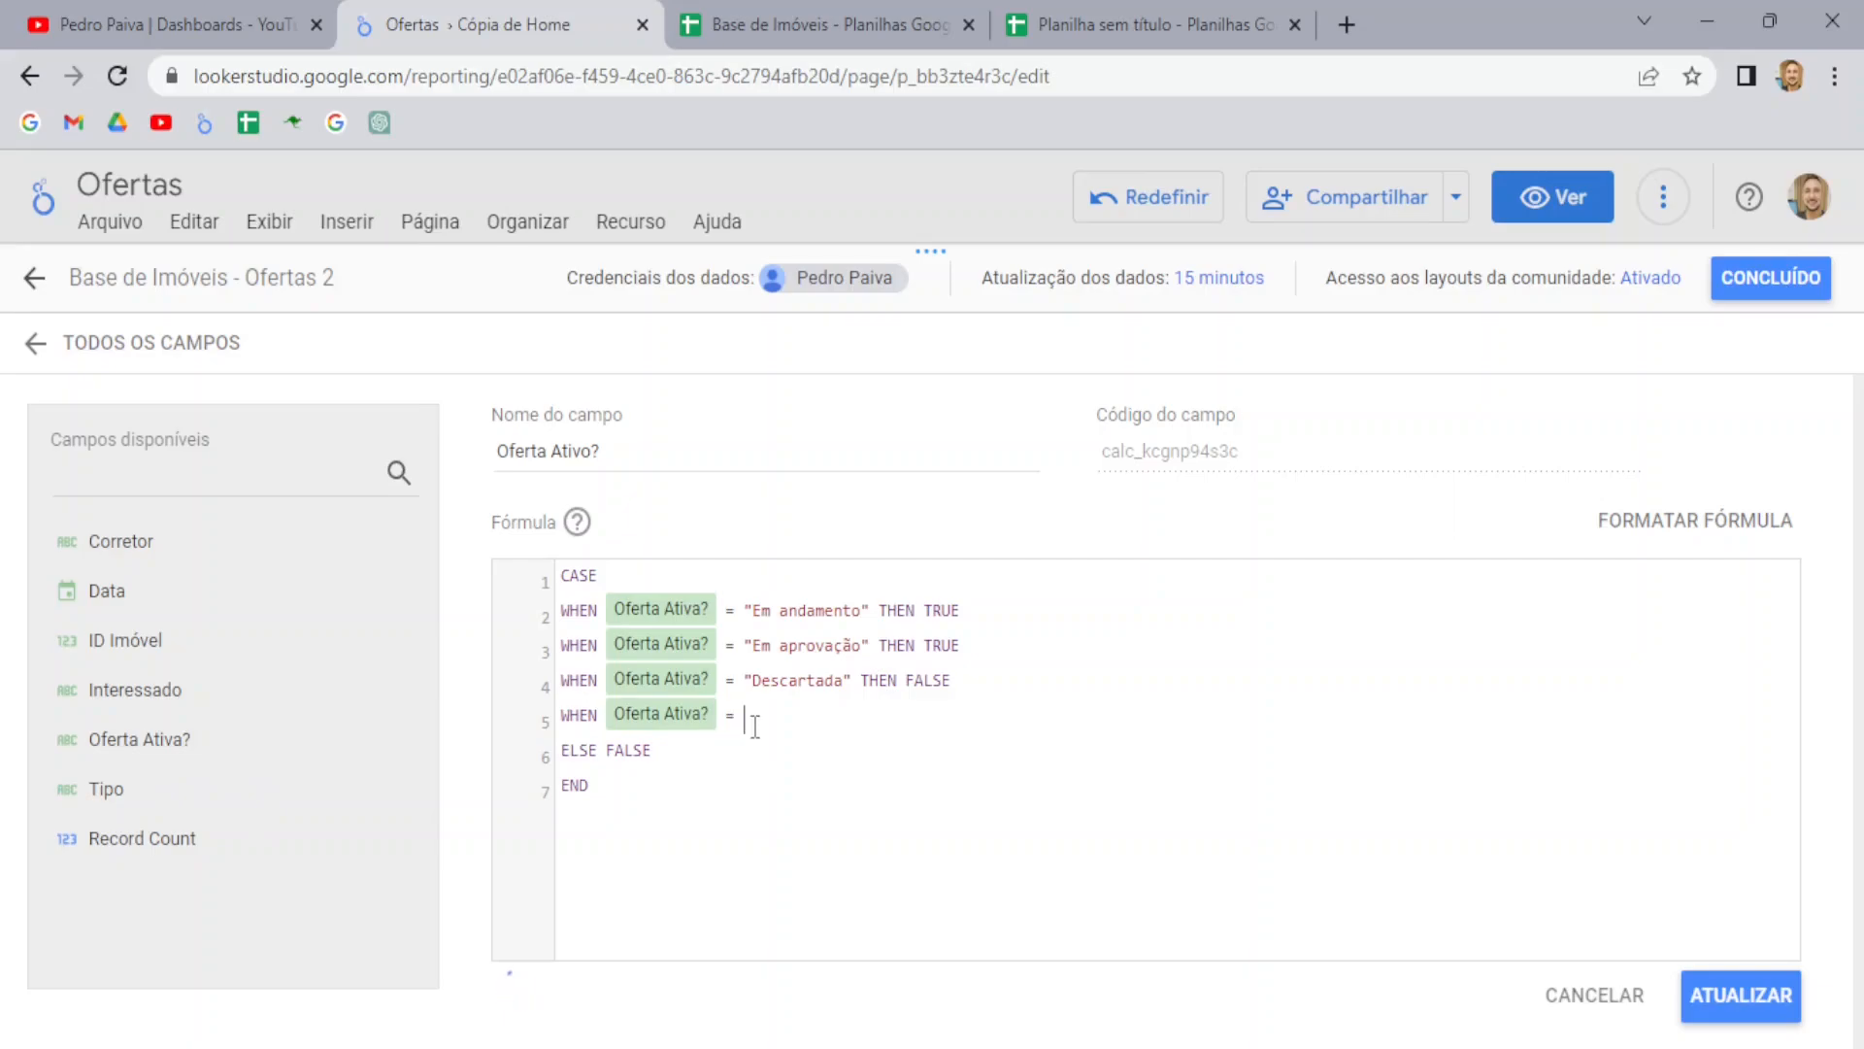
text("Cancelada" THEN FALSE)
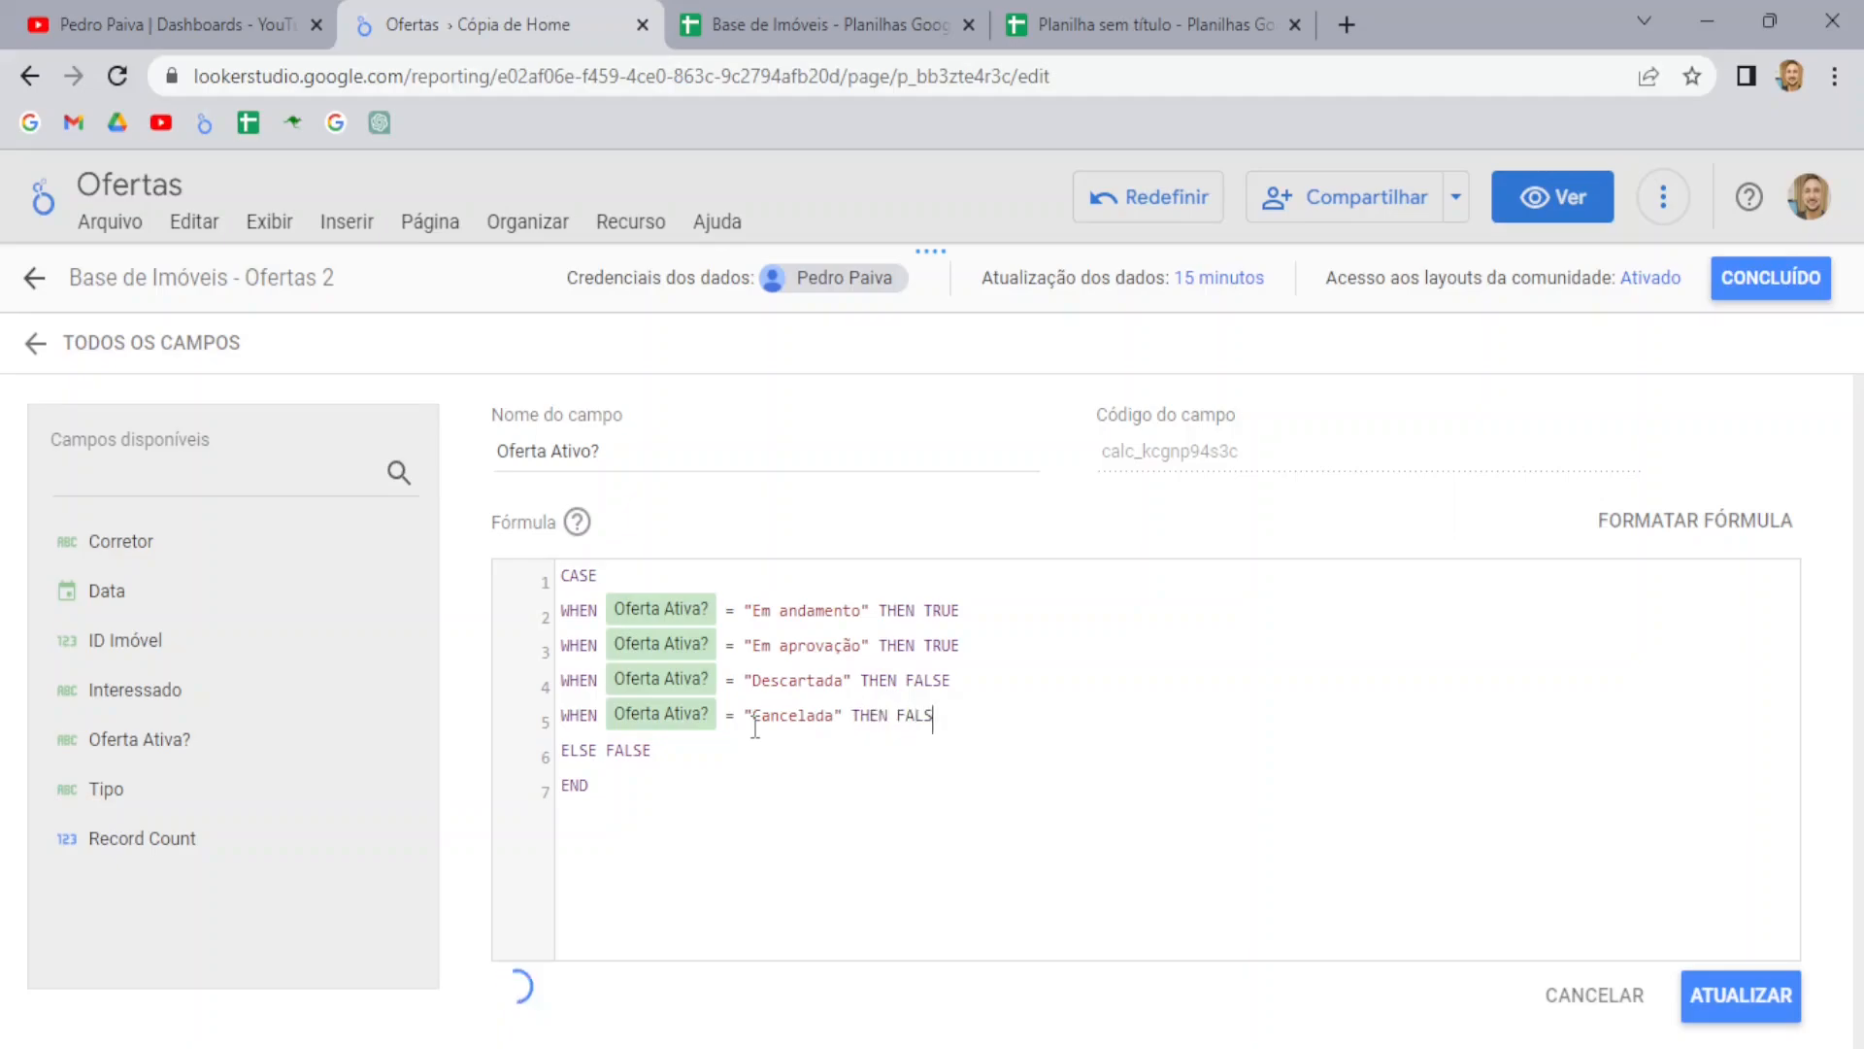
Remove the ELSE FALSE clause from the CASE formula, above END
key(Down)
key(BackSpace)
key(BackSpace)
key(BackSpace)
key(BackSpace)
key(BackSpace)
key(BackSpace)
key(BackSpace)
key(BackSpace)
key(BackSpace)
key(BackSpace)
key(BackSpace)
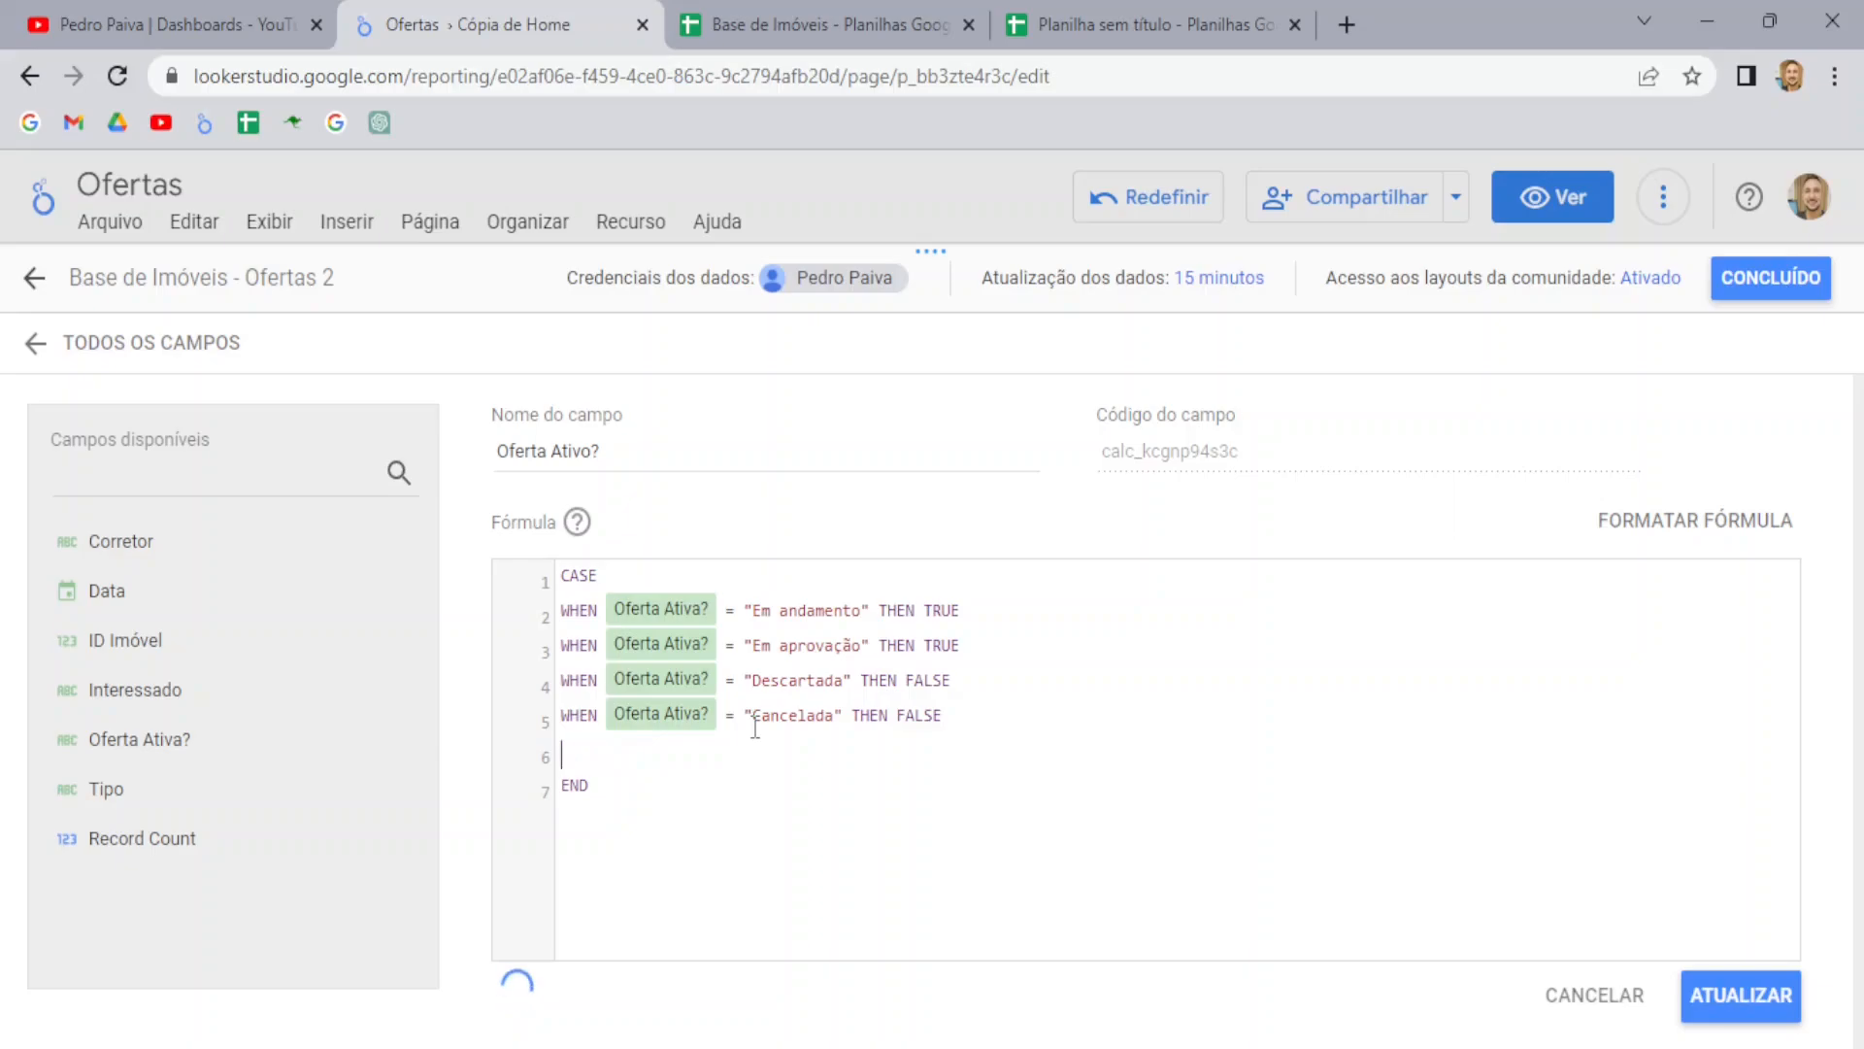